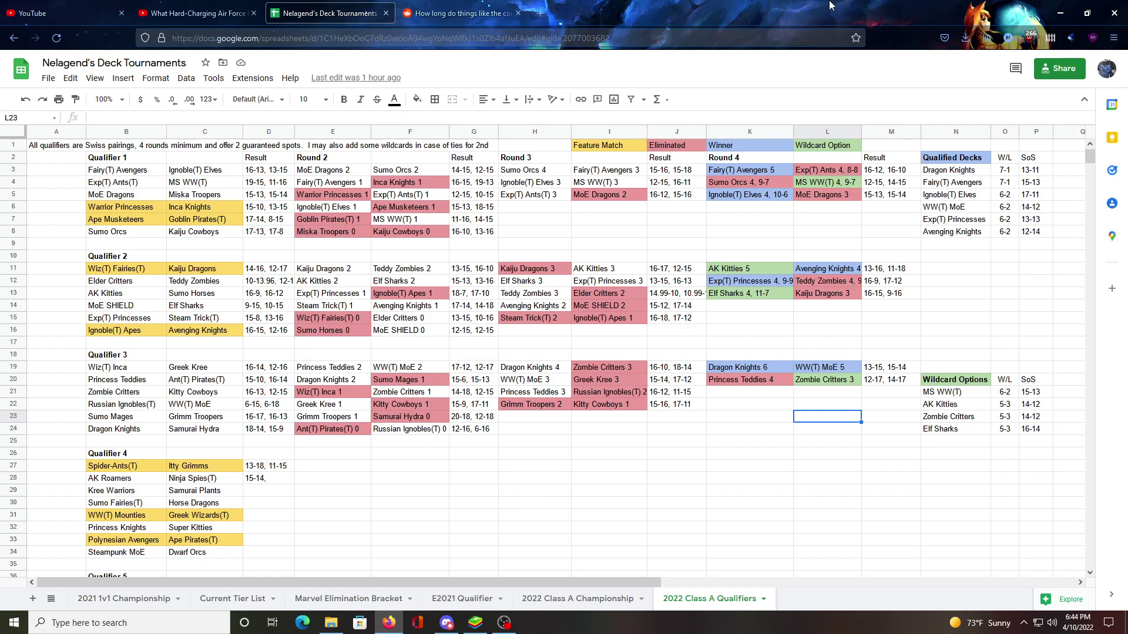
left_click(751, 397)
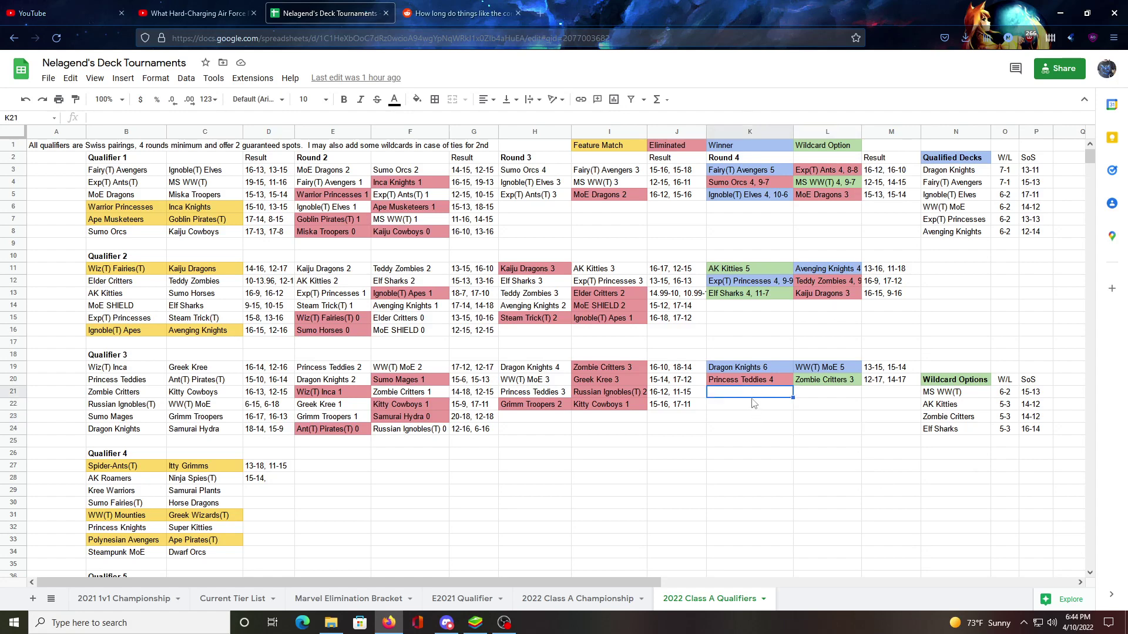
left_click(753, 408)
key("Tab")
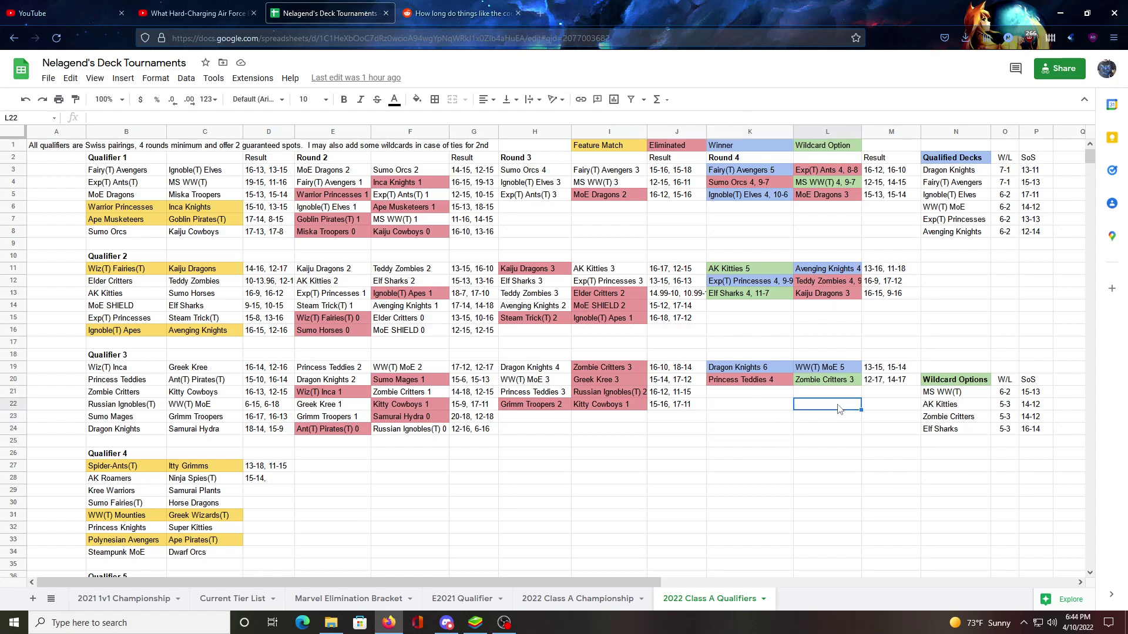
left_click(749, 407)
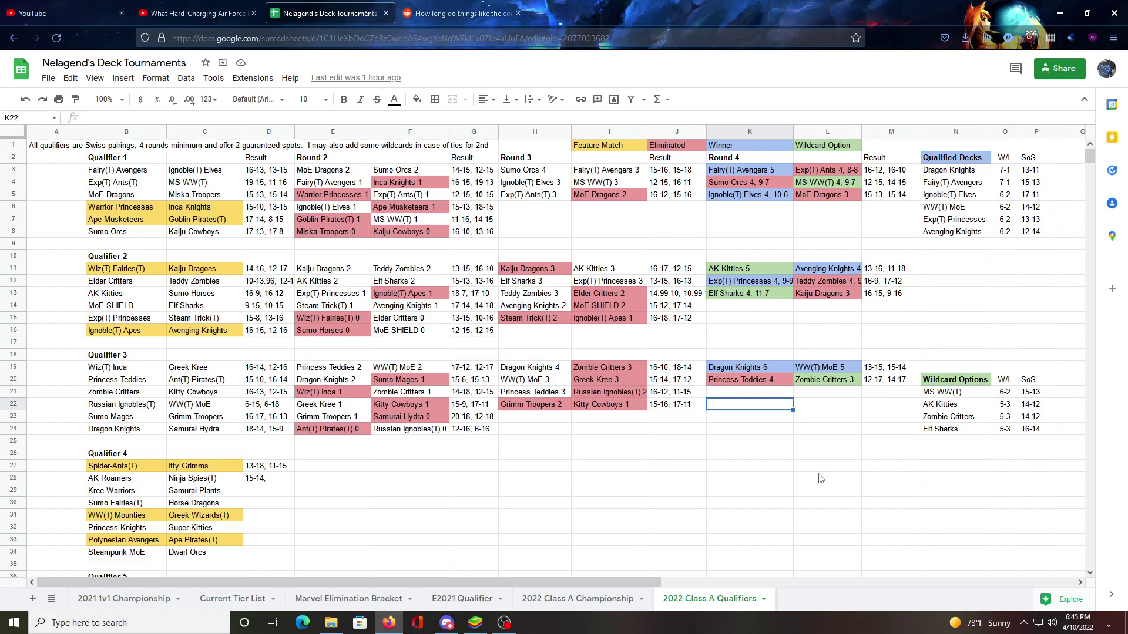
left_click(819, 430, "shift")
left_click(774, 409)
Step: Open the Current Tier List sheet and review the factions and notes listed for tiers S+ to A-
left_click(246, 605)
left_click(168, 174)
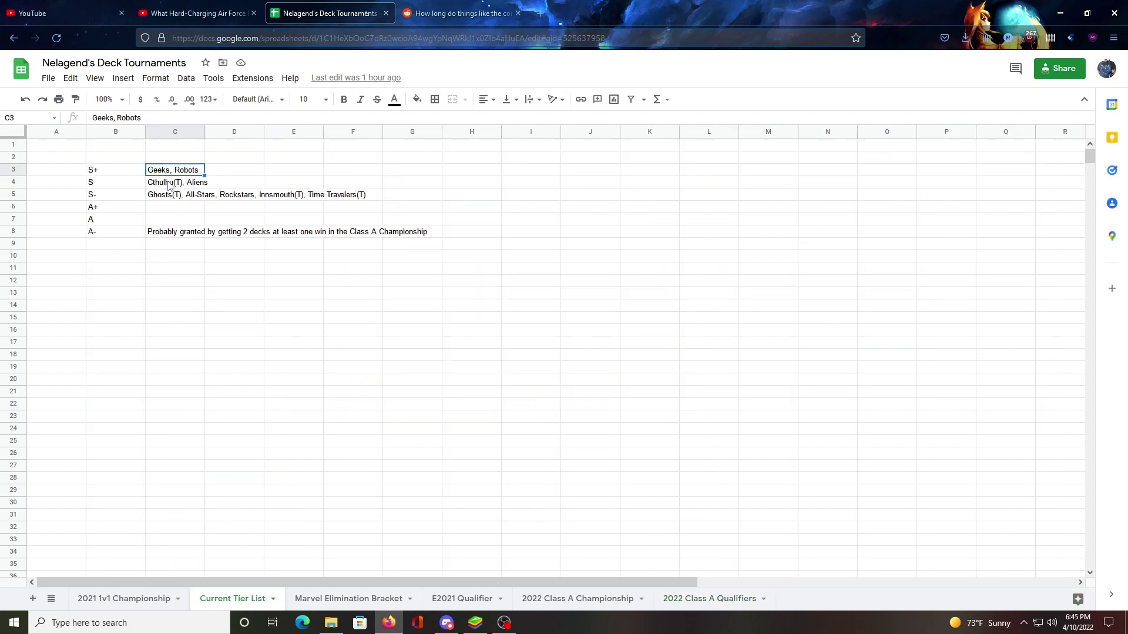
left_click(169, 186)
left_click(172, 200)
left_click(224, 201)
left_click(273, 199)
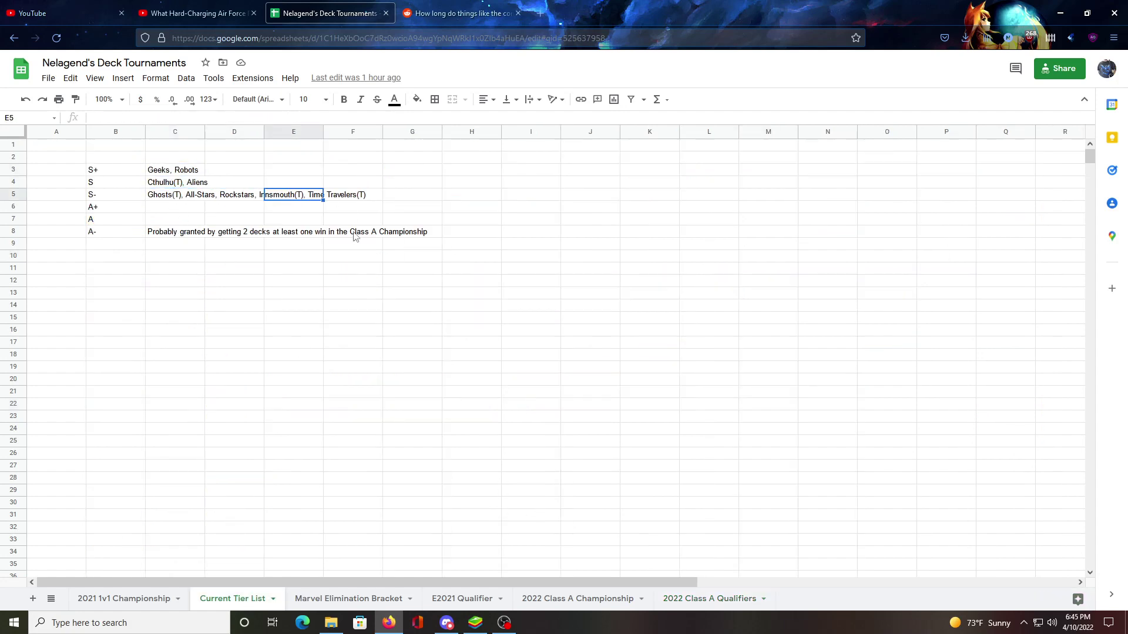
left_click(295, 258)
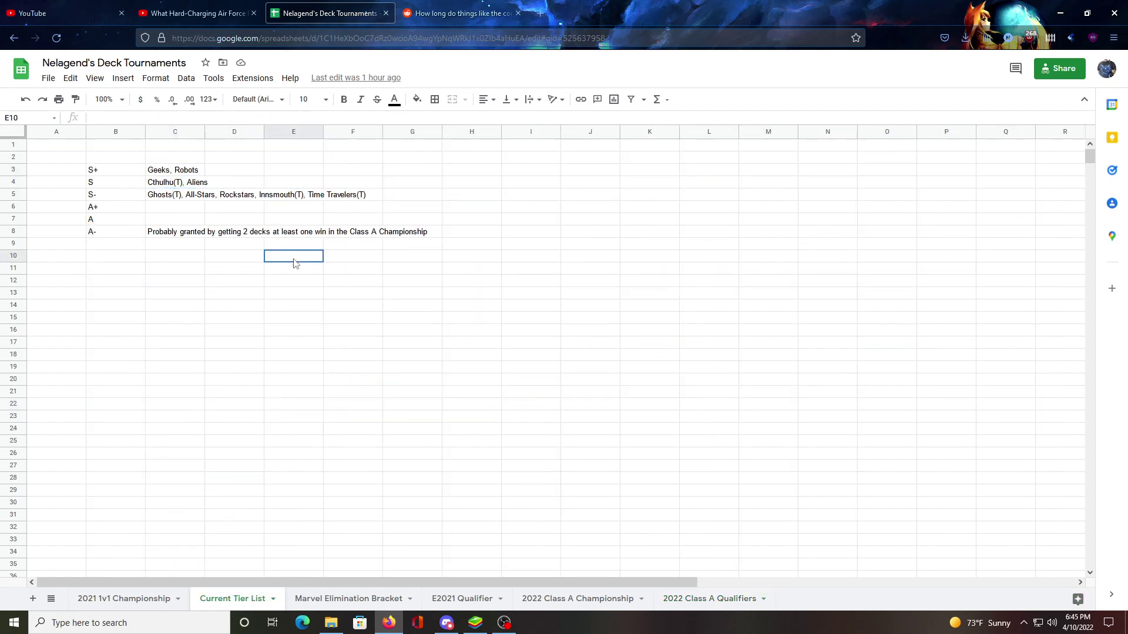
left_click(256, 186)
left_click(173, 200)
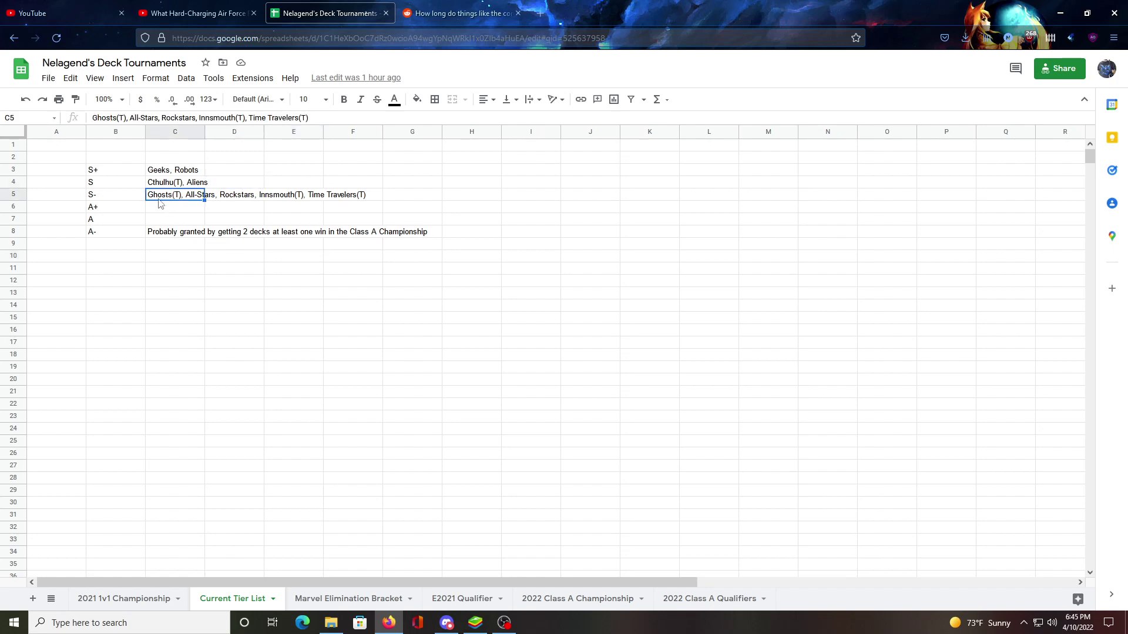
left_click(249, 185)
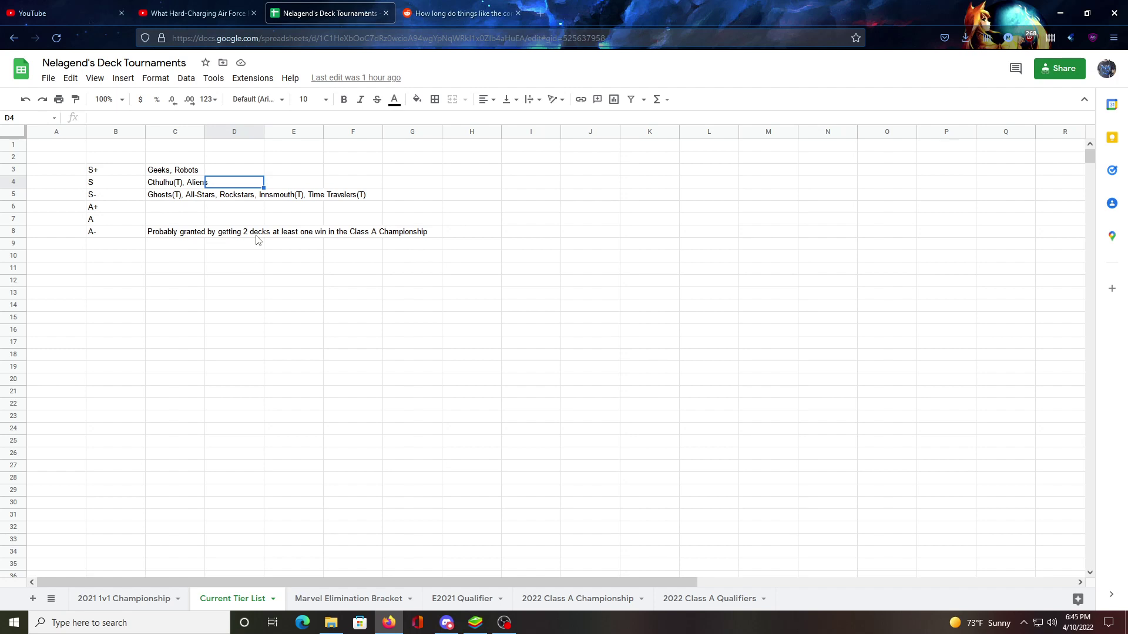
left_click(162, 195)
left_click(170, 209)
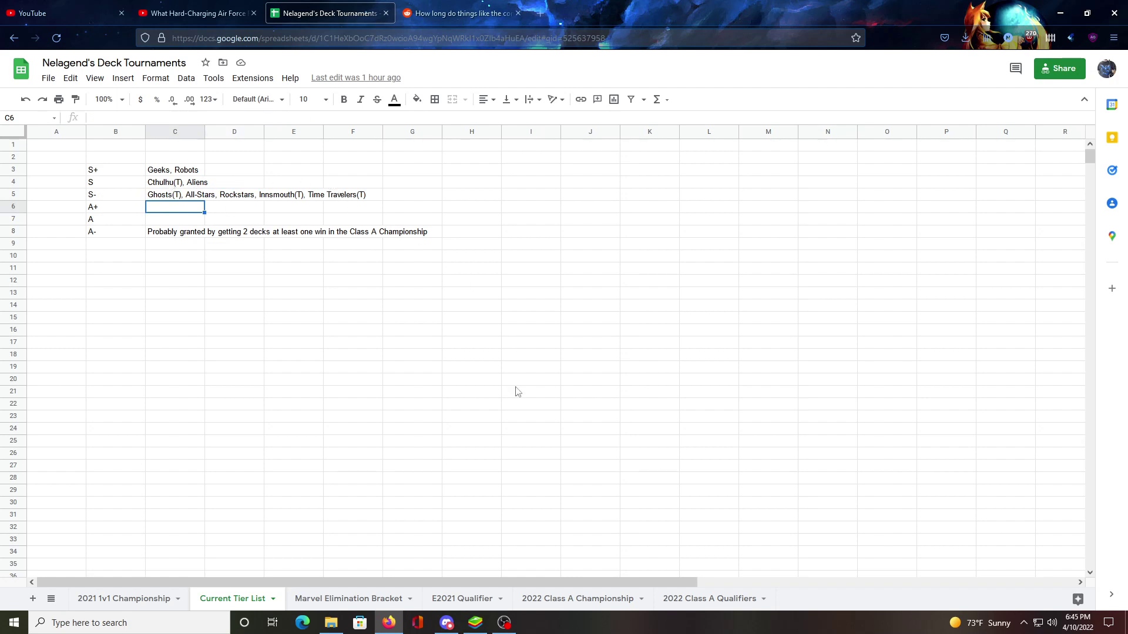
Step: Return to the 2022 Class A Qualifiers sheet and look at the area below Qualifier 3's Round 4 pairings
left_click(687, 599)
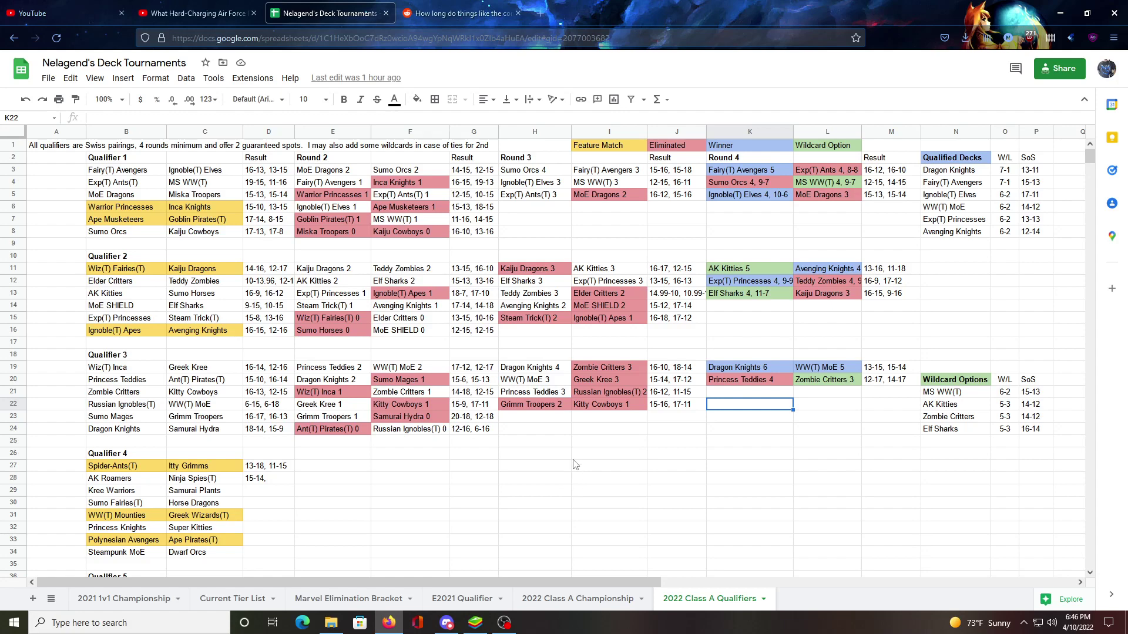
left_click(745, 443)
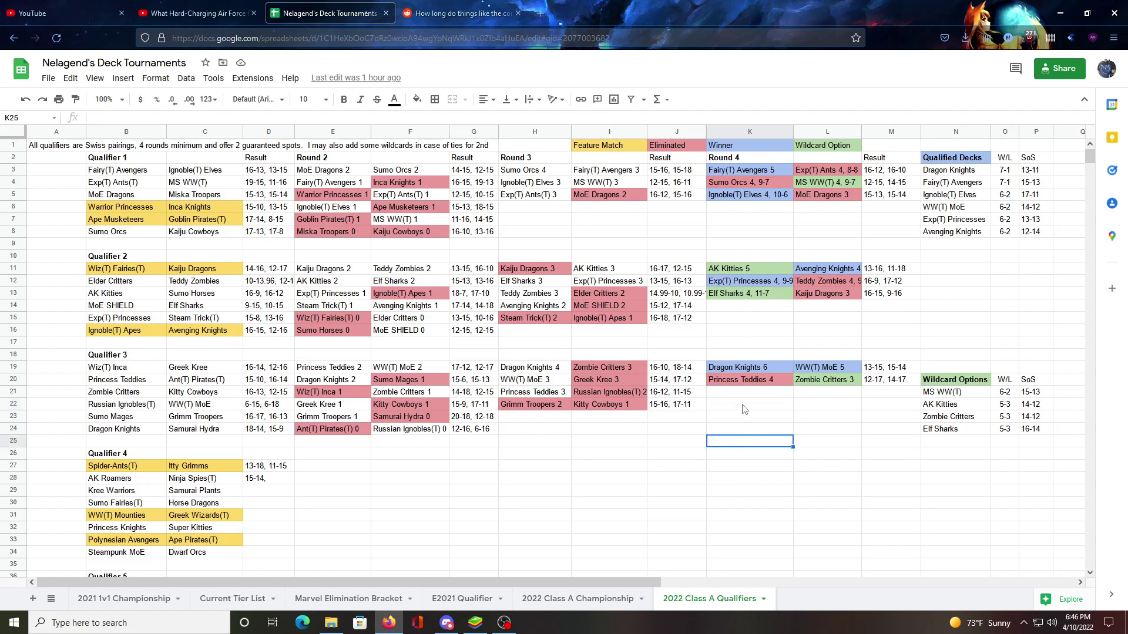
key("Up")
key("Up")
key("Up")
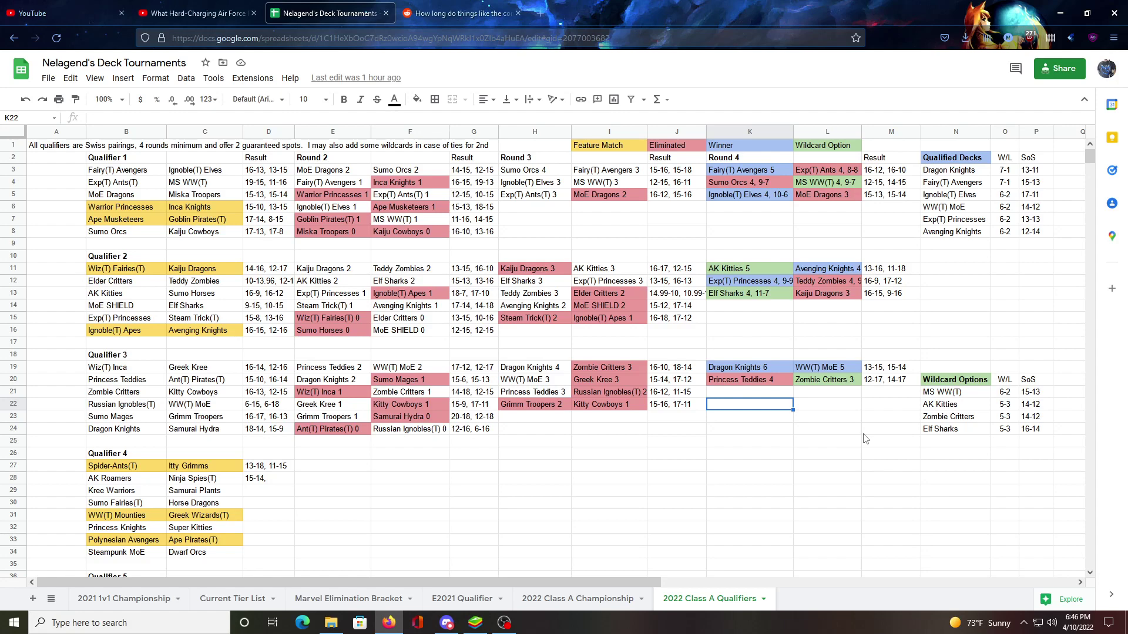
left_click(837, 408)
left_click(759, 431)
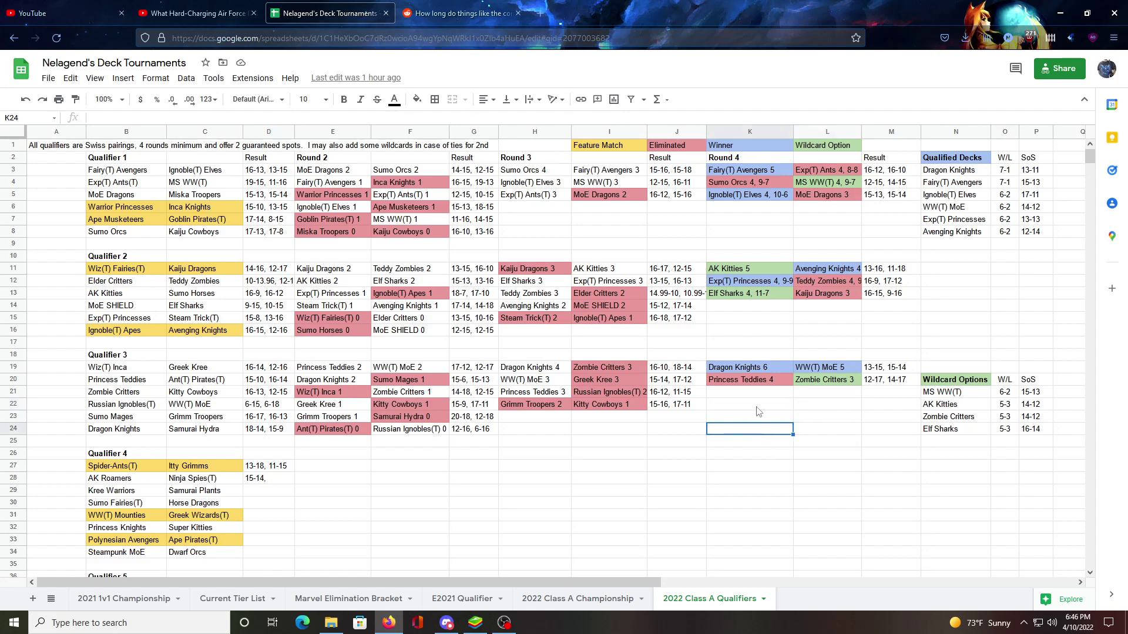
left_click(760, 405)
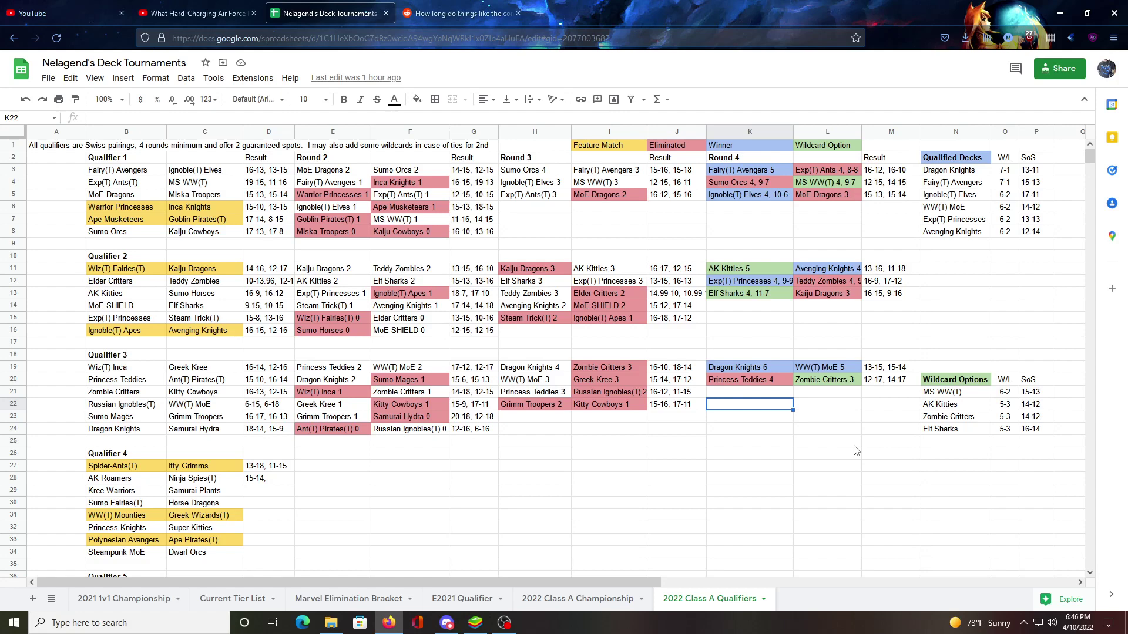
left_click(830, 405)
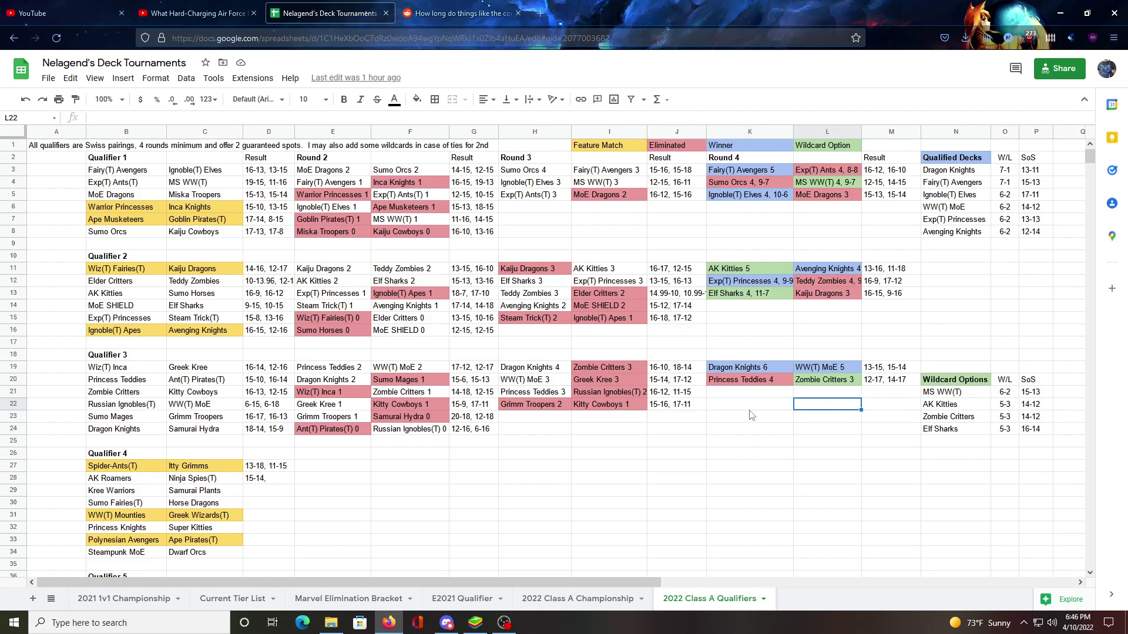
left_click(752, 410)
left_click(821, 418)
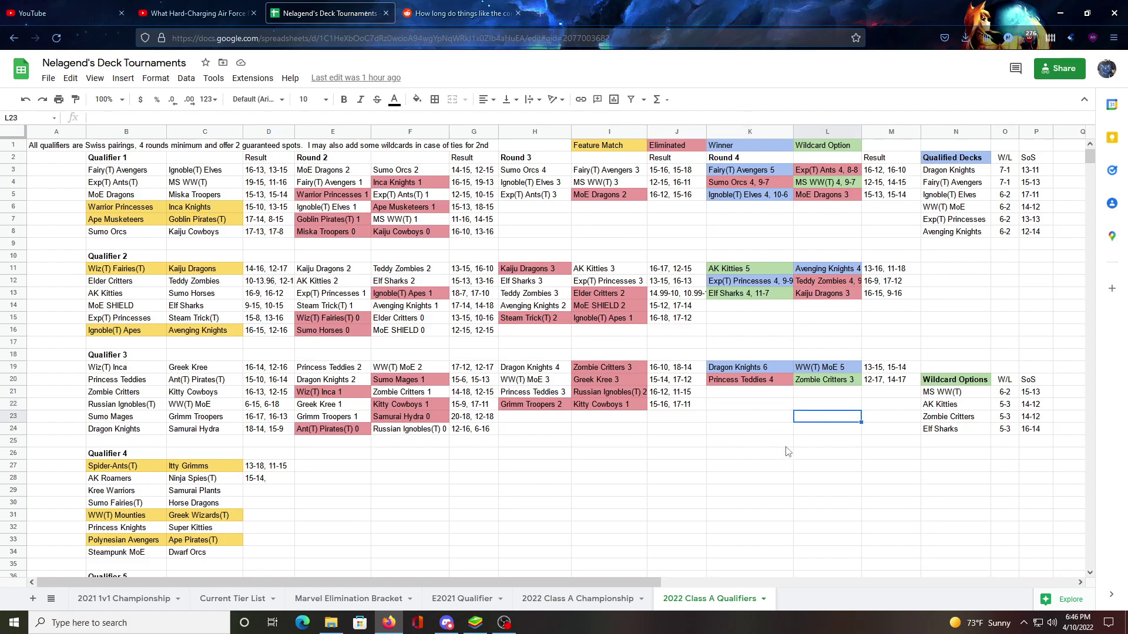
left_click(763, 406)
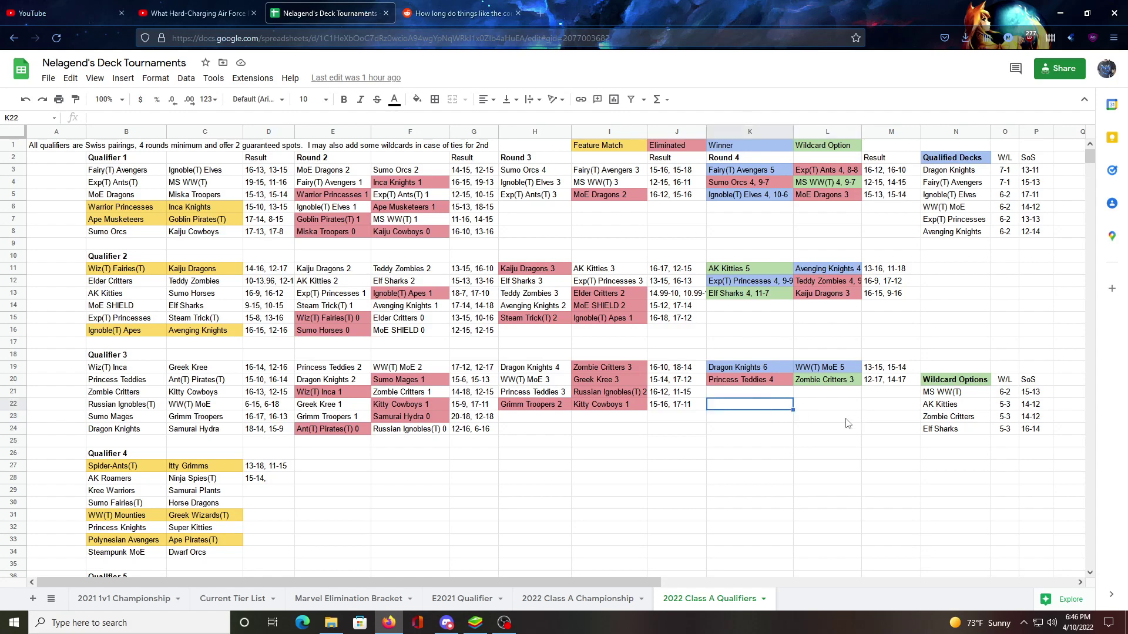
left_click(831, 406)
left_click(754, 409)
Step: View the 2021 1v1 Championship sheet's deck rankings and go back to the 2022 Class A Qualifiers sheet
left_click(133, 598)
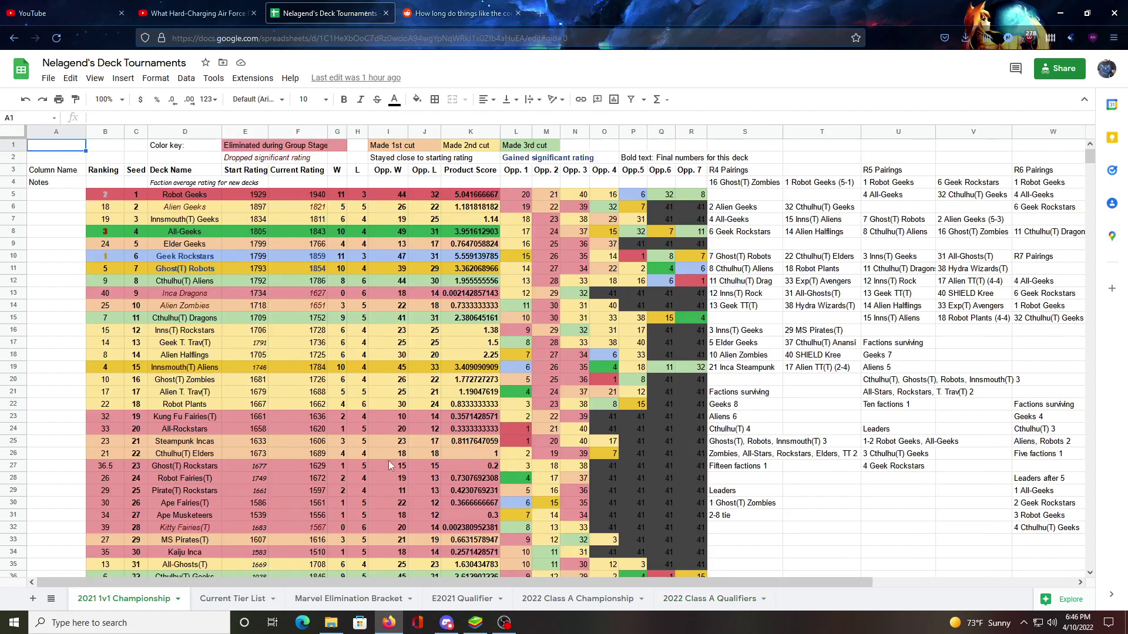
left_click(709, 599)
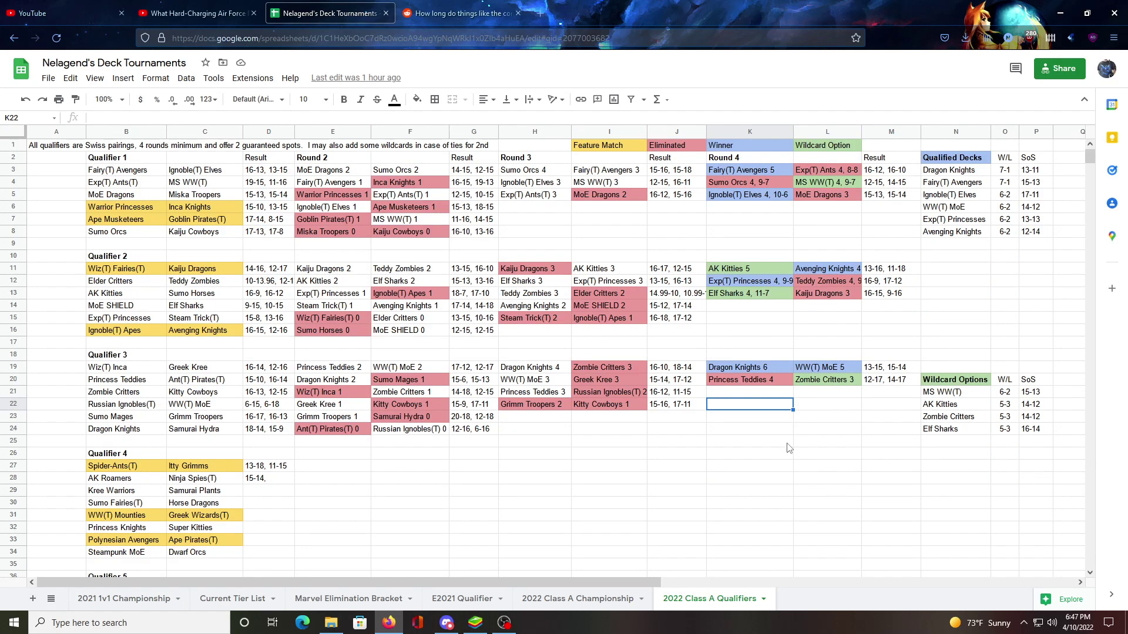
left_click(818, 405)
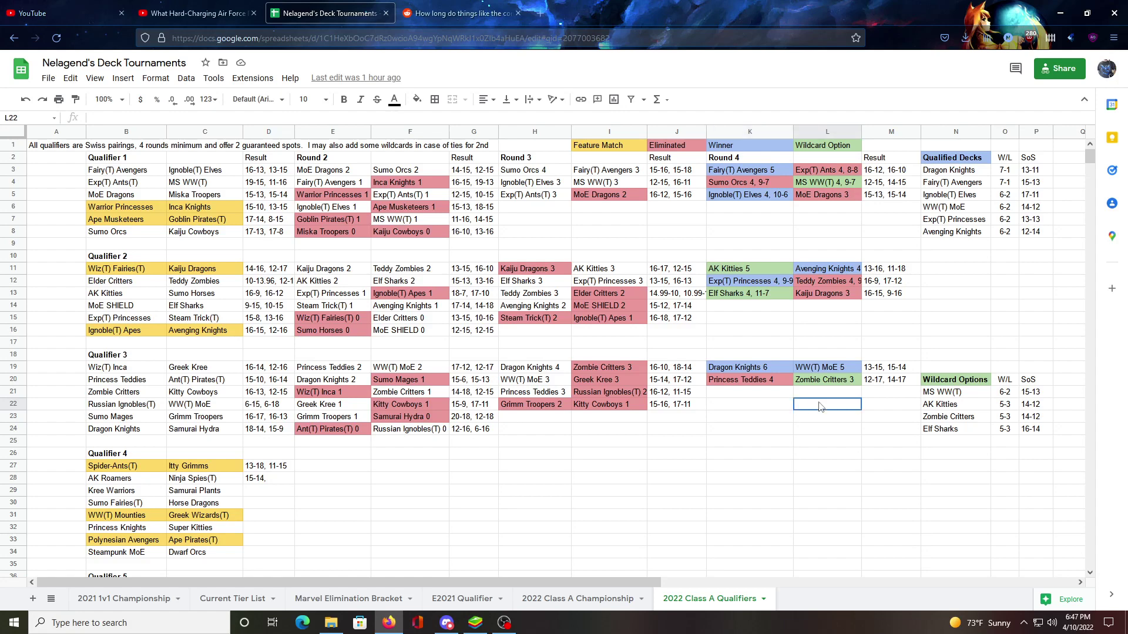
left_click(757, 426)
left_click(755, 407)
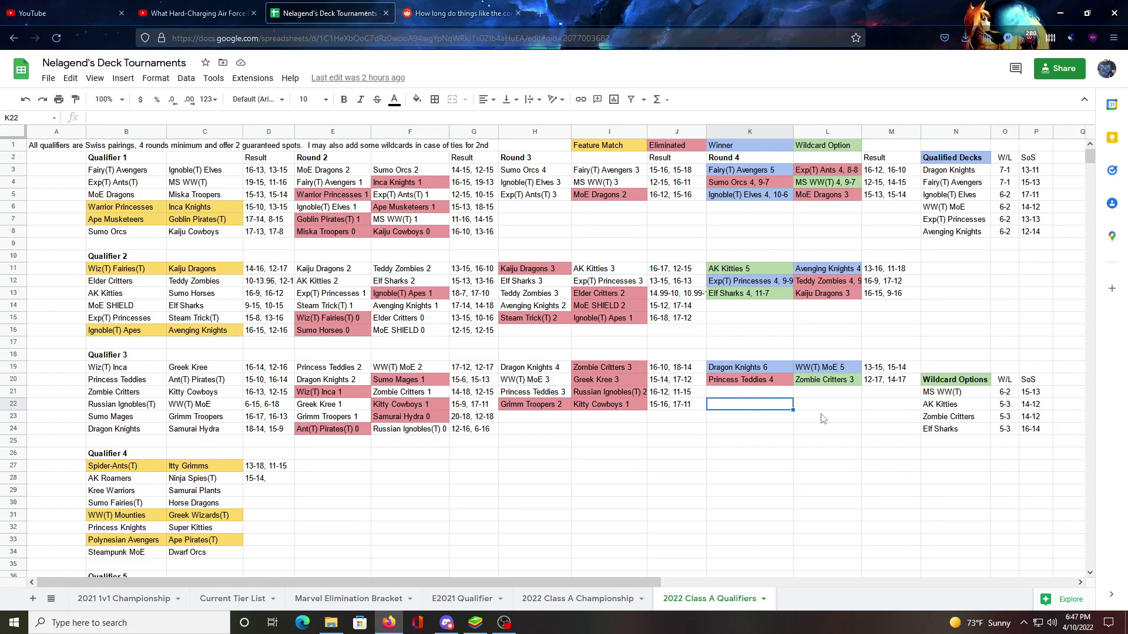
left_click(821, 415)
left_click(766, 407)
Step: Examine the Round 4 winners of Qualifiers 1 and 2, including Fairy(T) Avengers, Ignoble(T) Elves, Avenging Knights and Exp(T) Princesses
left_click(774, 172)
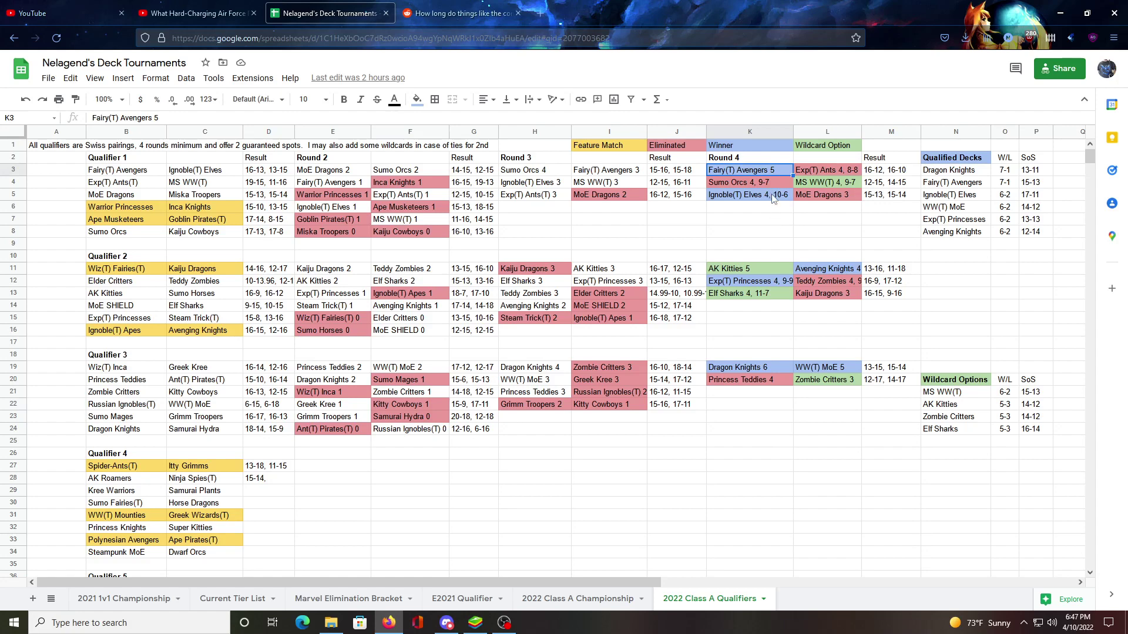
left_click(773, 197)
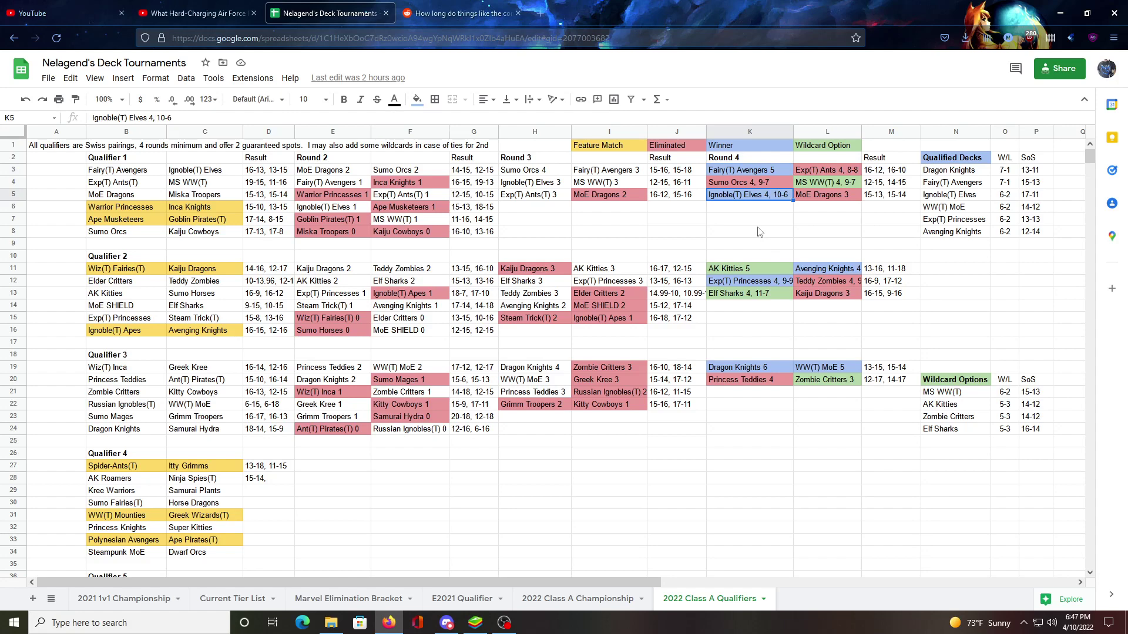
left_click(831, 268)
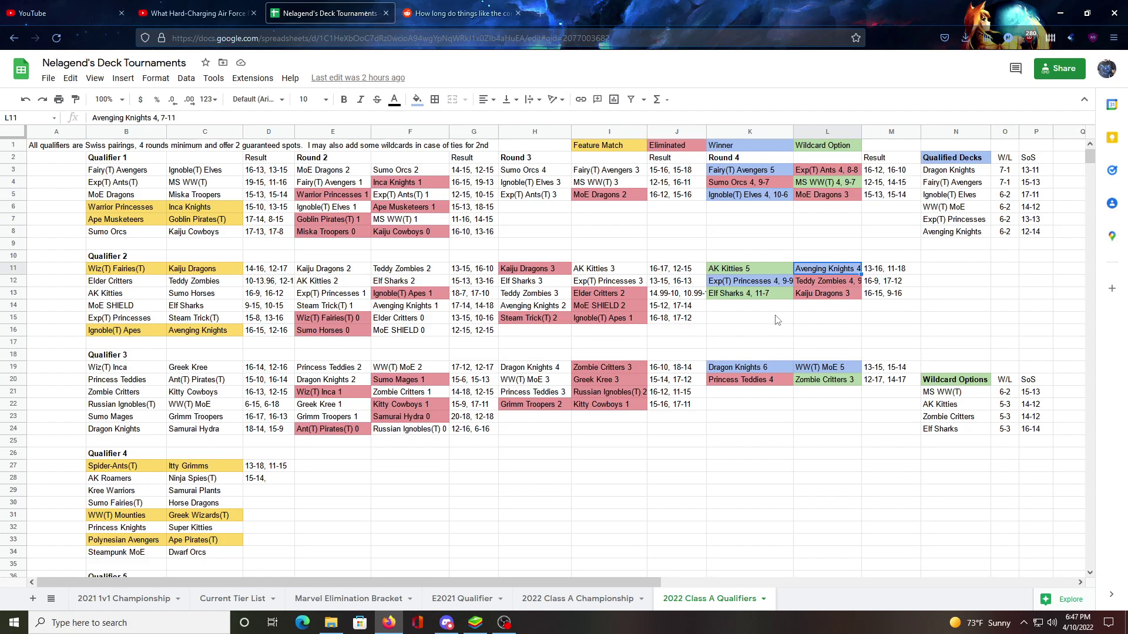
left_click(778, 345)
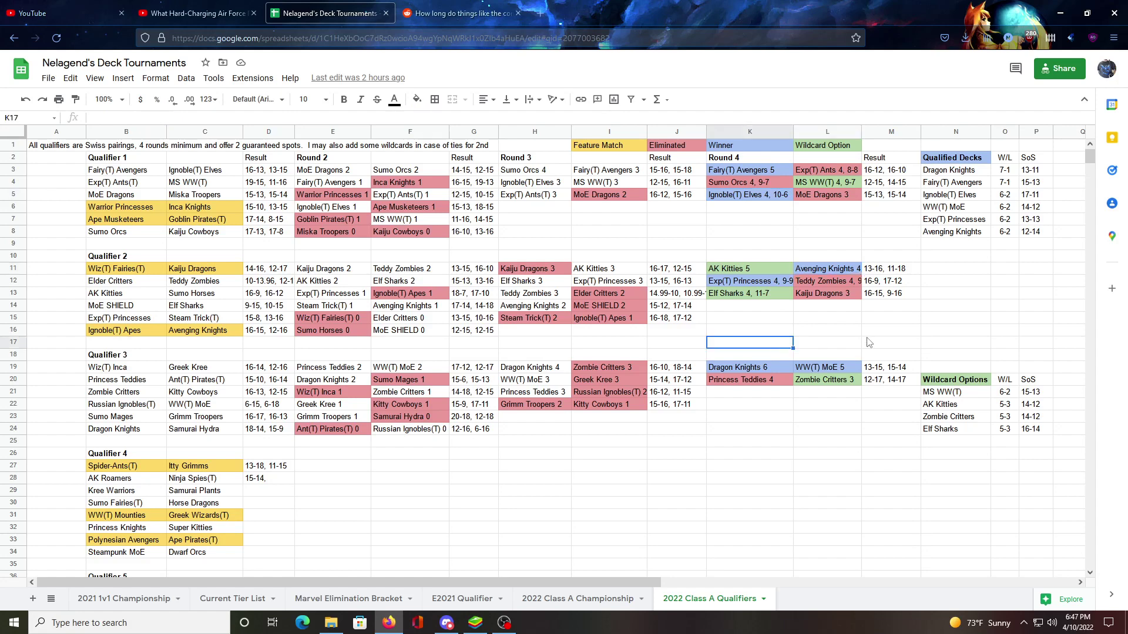
left_click(834, 331)
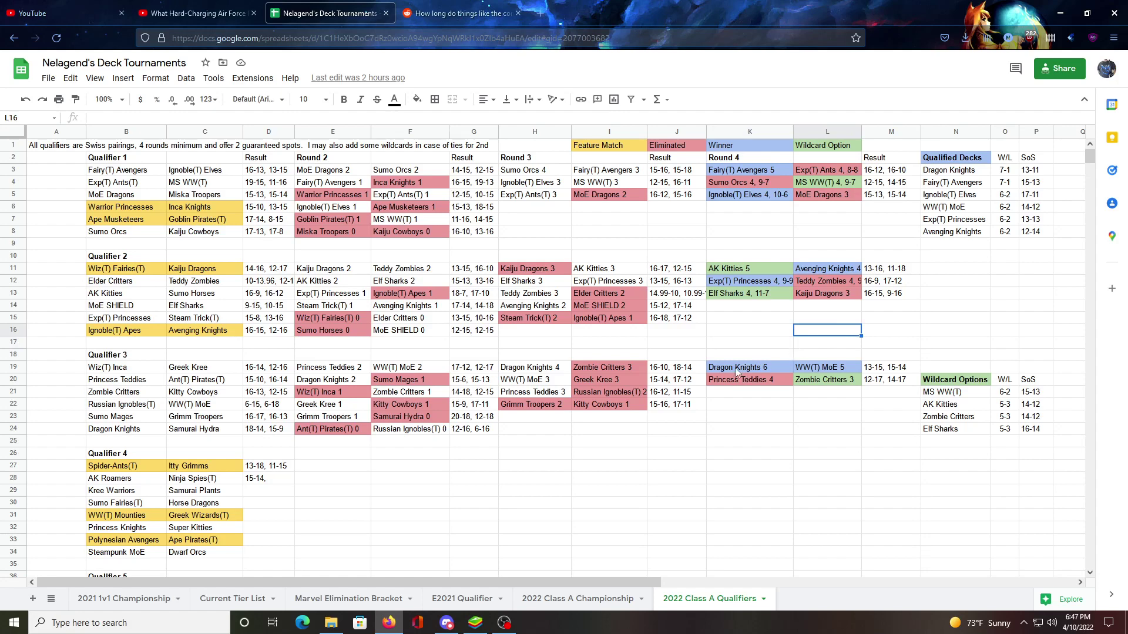
left_click(751, 322)
left_click(760, 283)
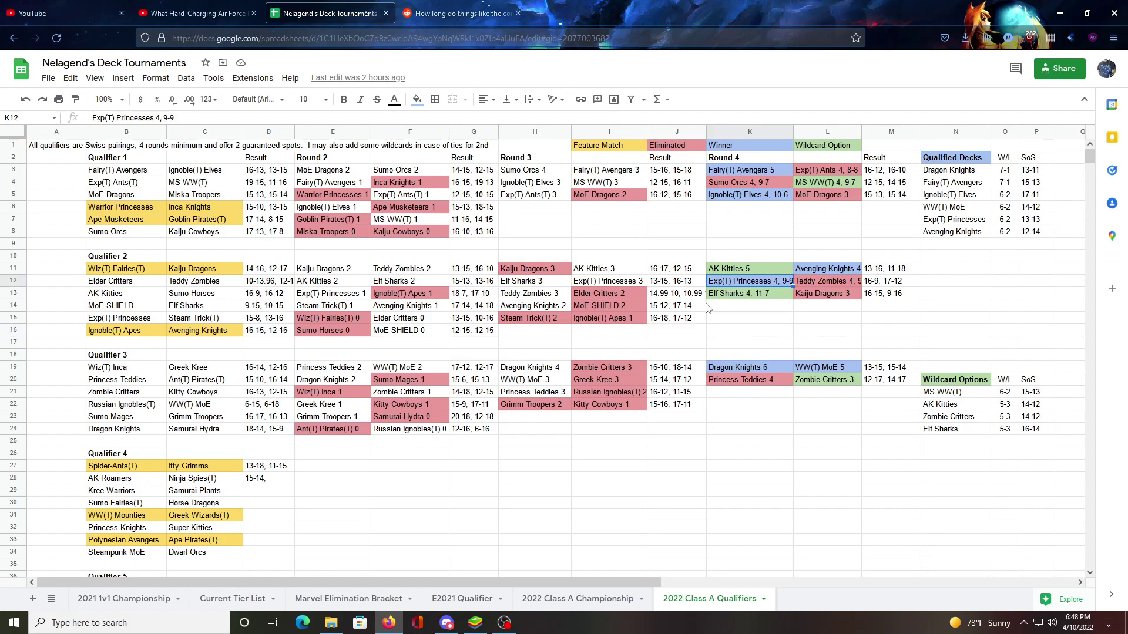
left_click(754, 332)
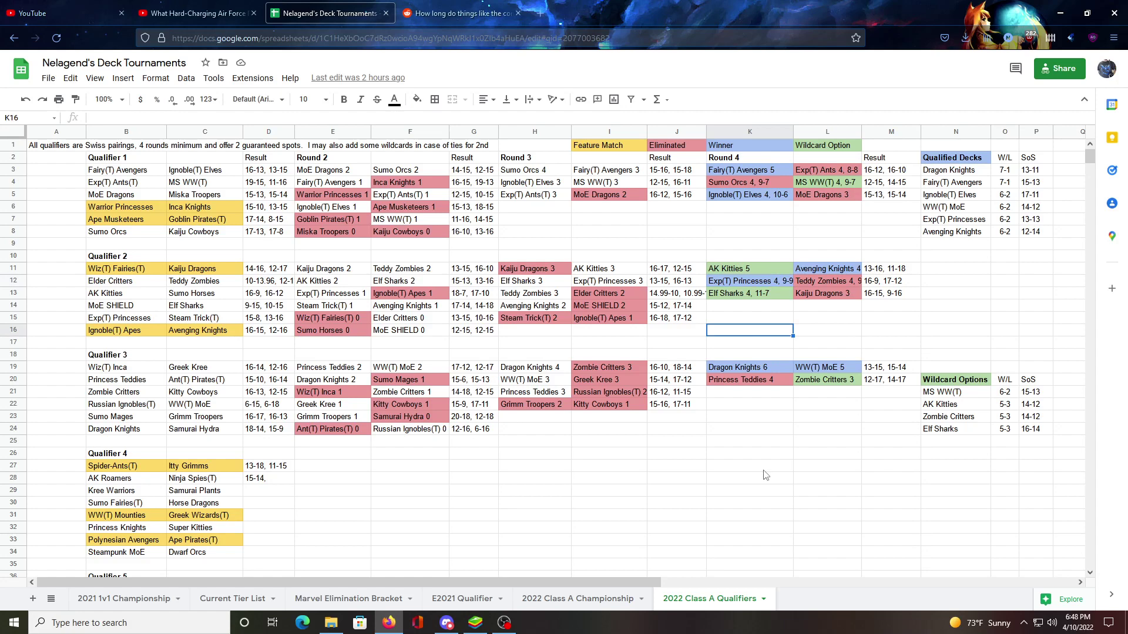
Step: Examine the Dragon Knights' Round 4 entry in Qualifier 3 and the Polynesian Avengers entry in Qualifier 4
left_click(747, 441)
left_click(767, 419)
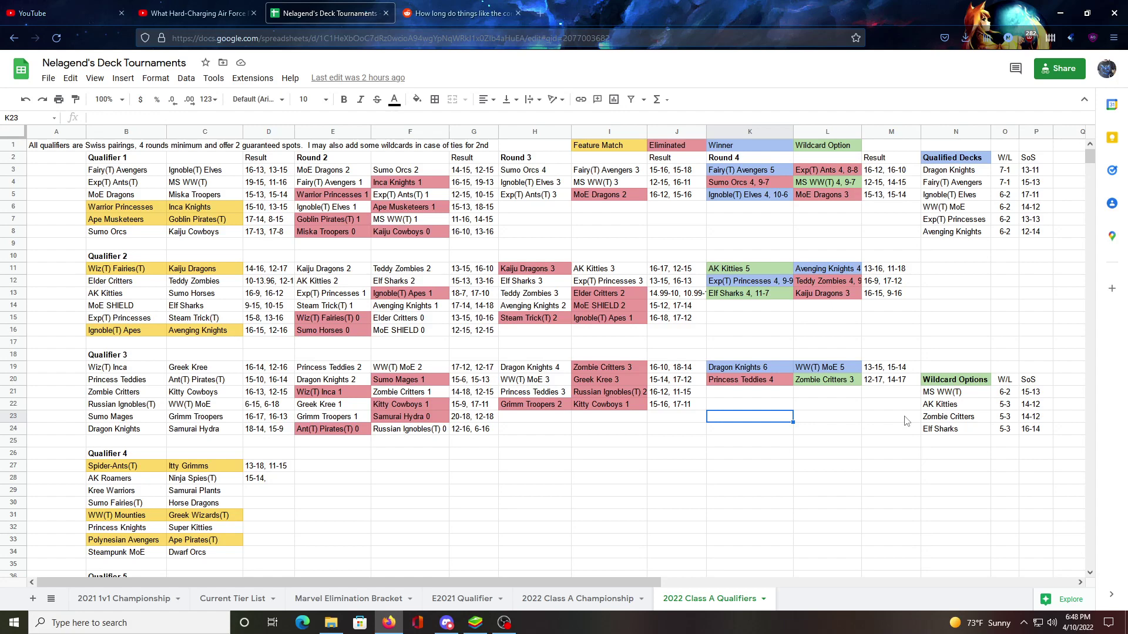
left_click(774, 365)
left_click(831, 335)
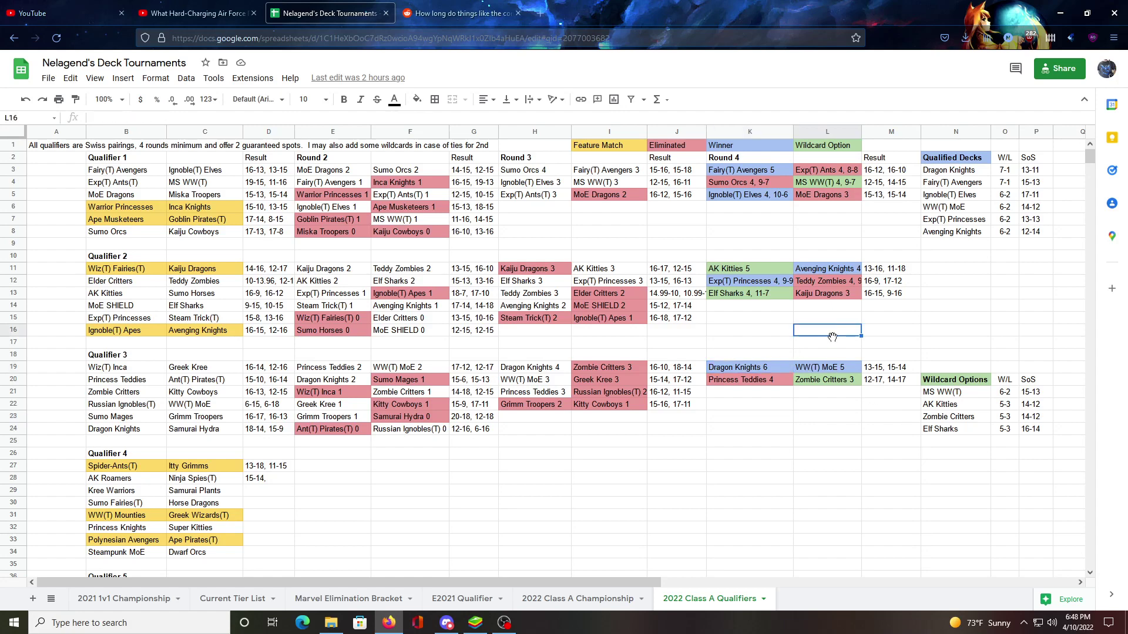
left_click(763, 333)
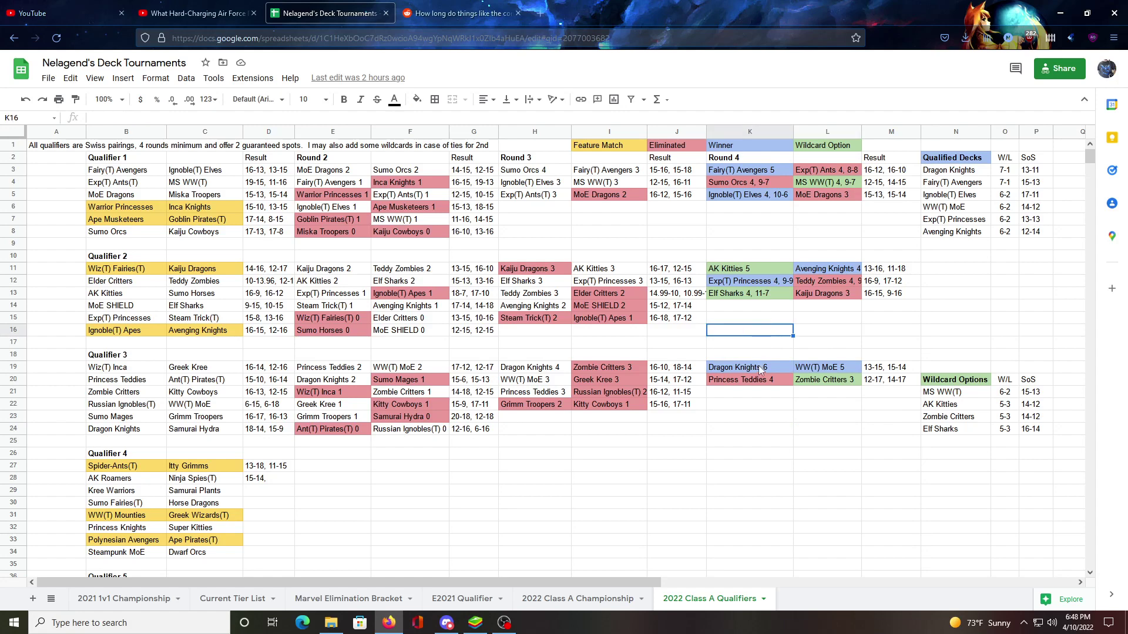
left_click(761, 369)
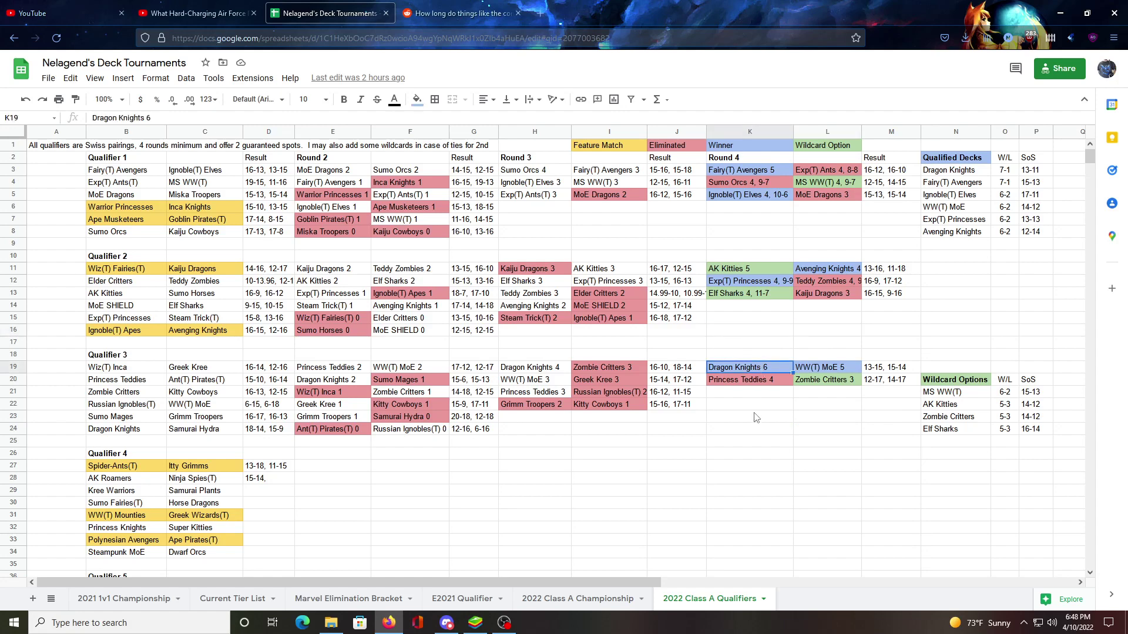
left_click(756, 418)
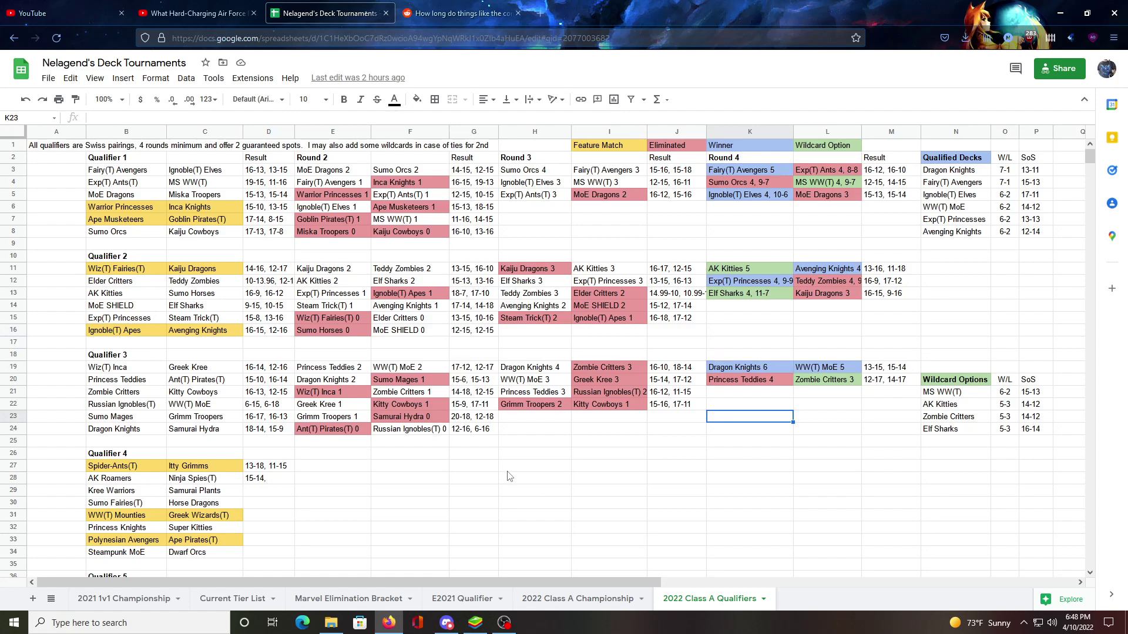
left_click(118, 542)
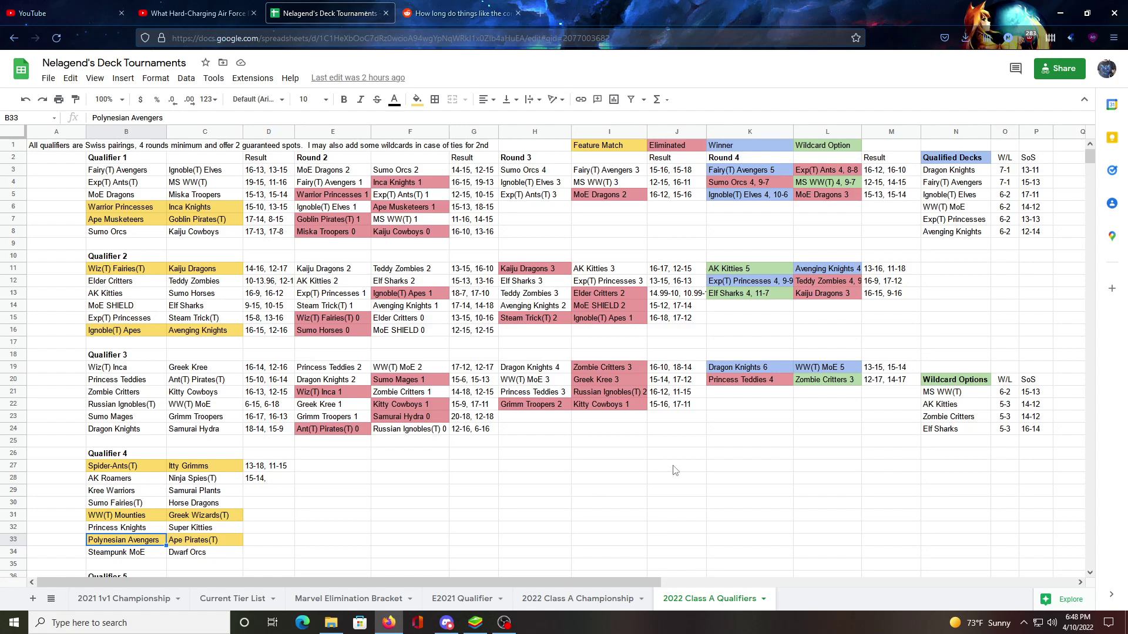
left_click(758, 406)
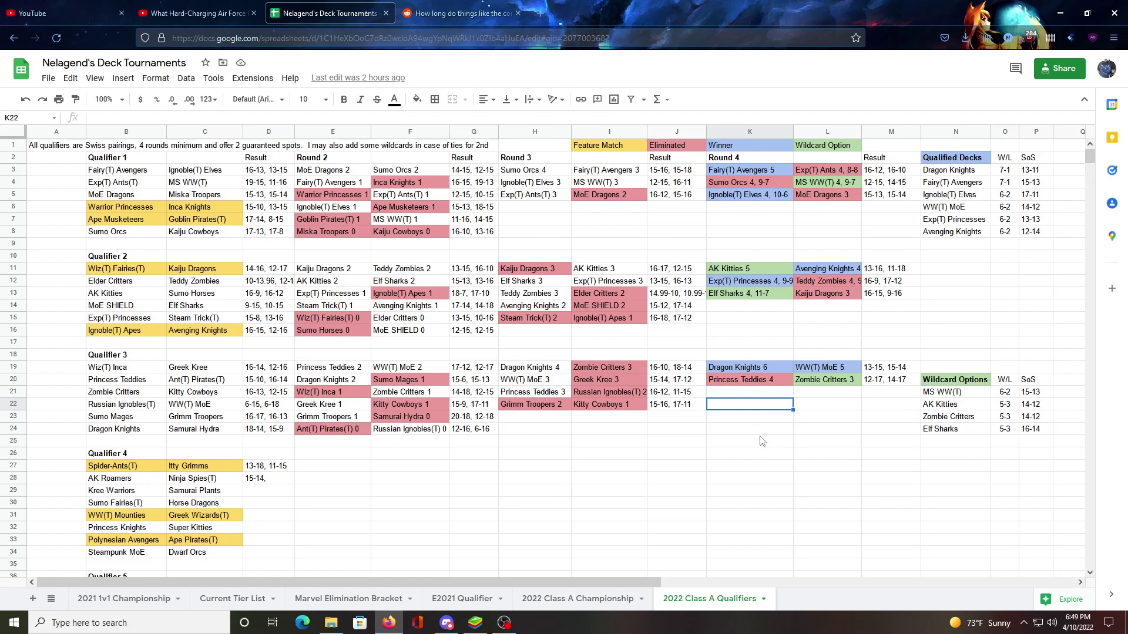
left_click(757, 440)
left_click(775, 405)
left_click(828, 407)
left_click(747, 409)
left_click(829, 416)
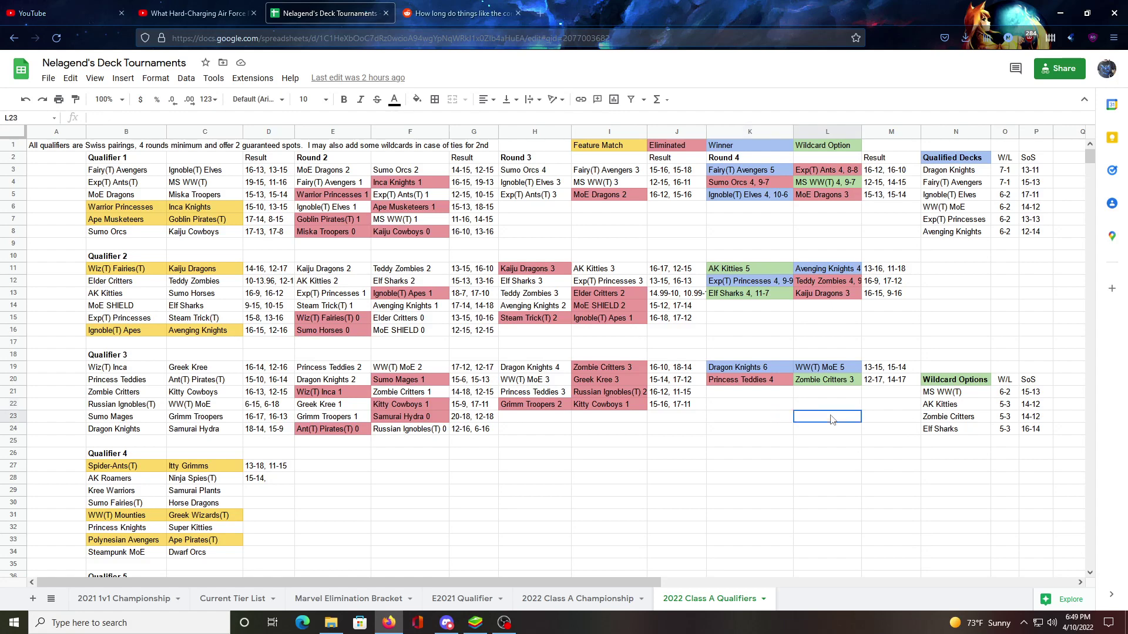
left_click(752, 404)
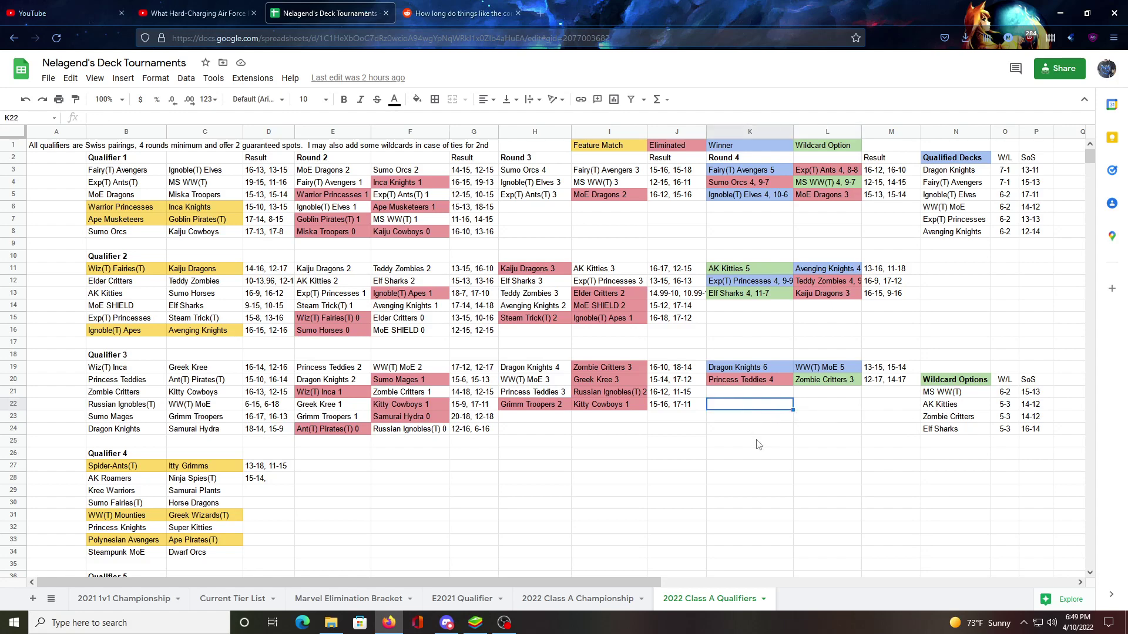
left_click(752, 432)
left_click(753, 405)
left_click(825, 410)
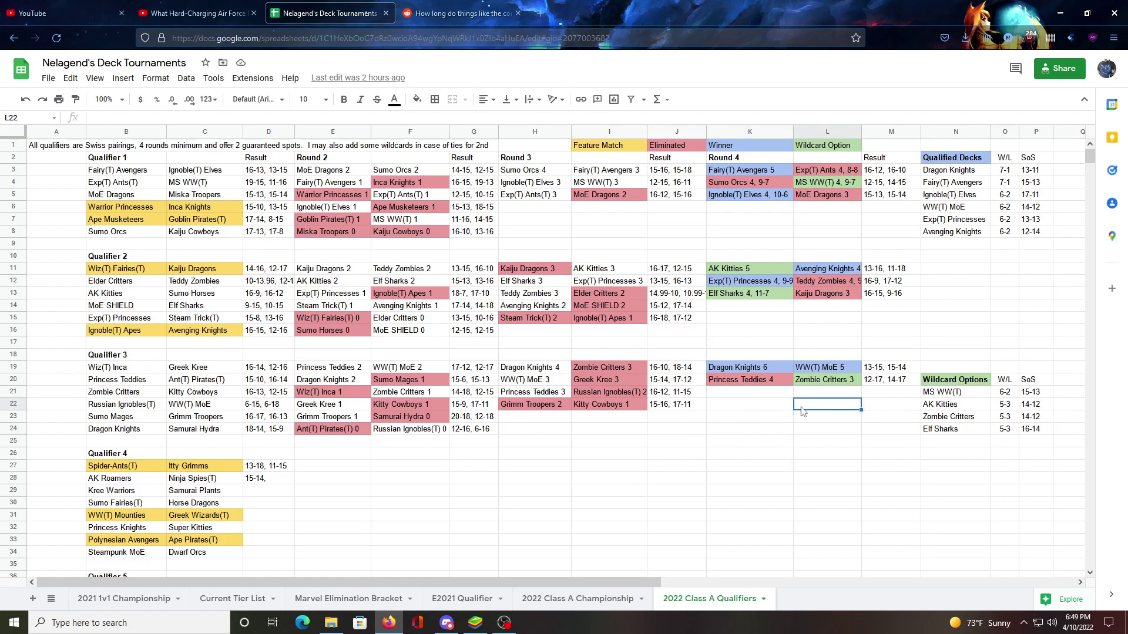
key("Left")
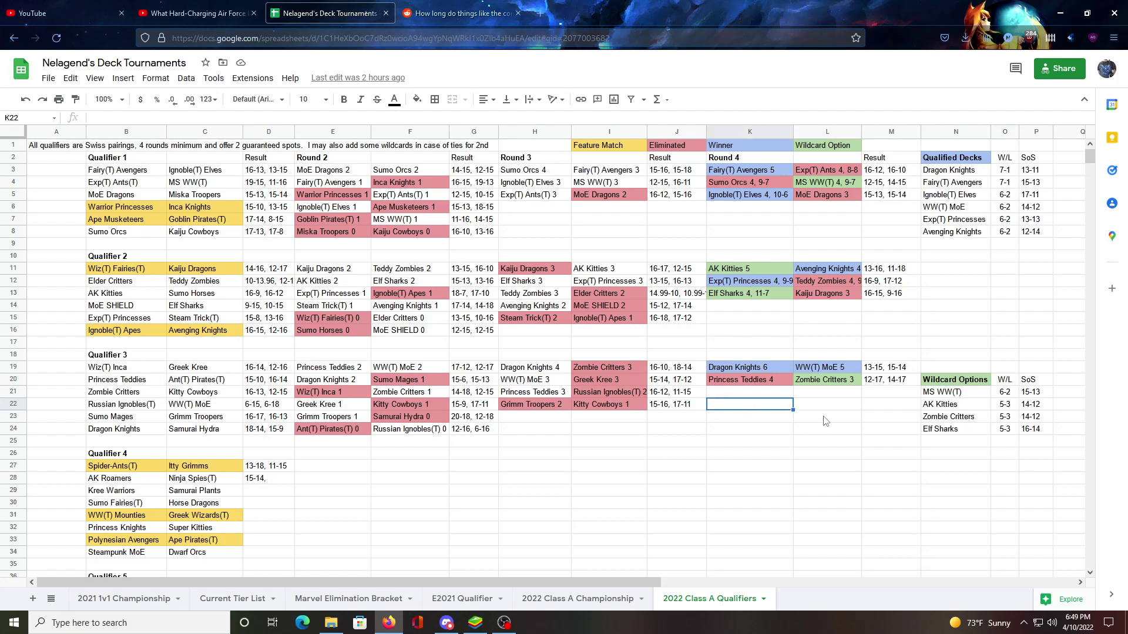
Step: Examine the WW(T) MoE entry in Qualifier 3's Round 4 pairings
left_click(826, 365)
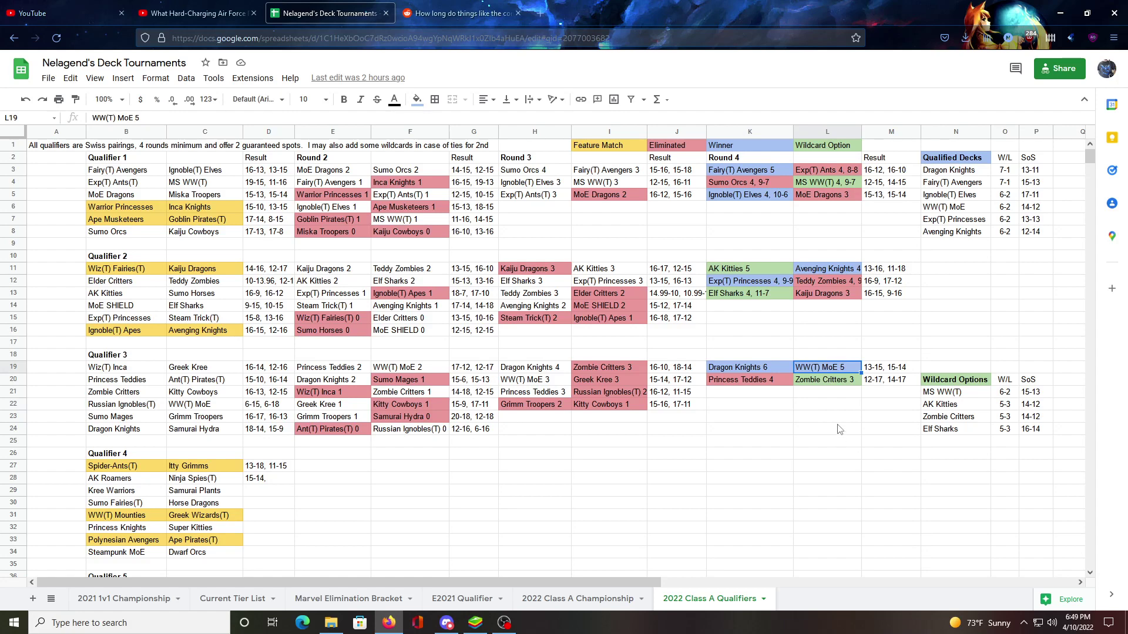
left_click(819, 421)
left_click(761, 408)
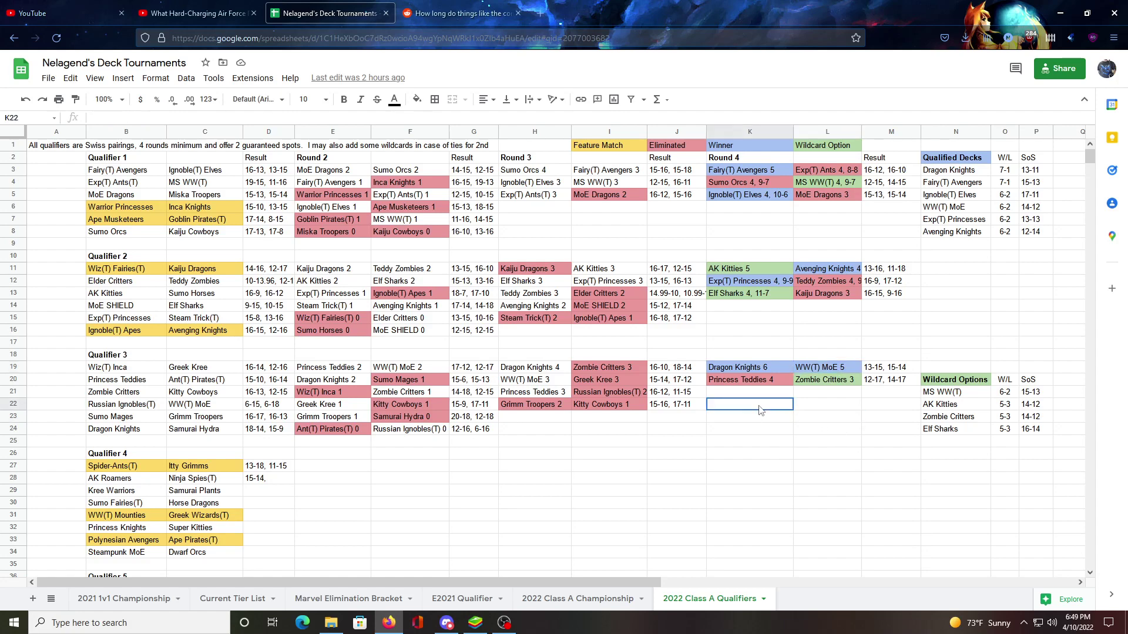
left_click(765, 420)
left_click(828, 406)
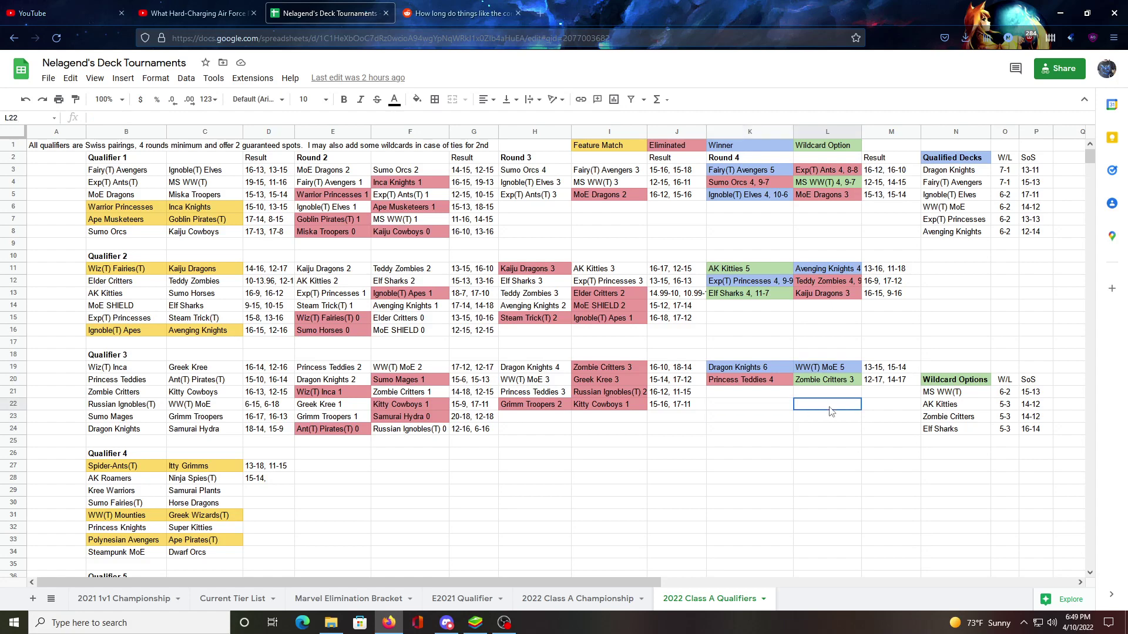
left_click(739, 410)
left_click(796, 420)
left_click(756, 410)
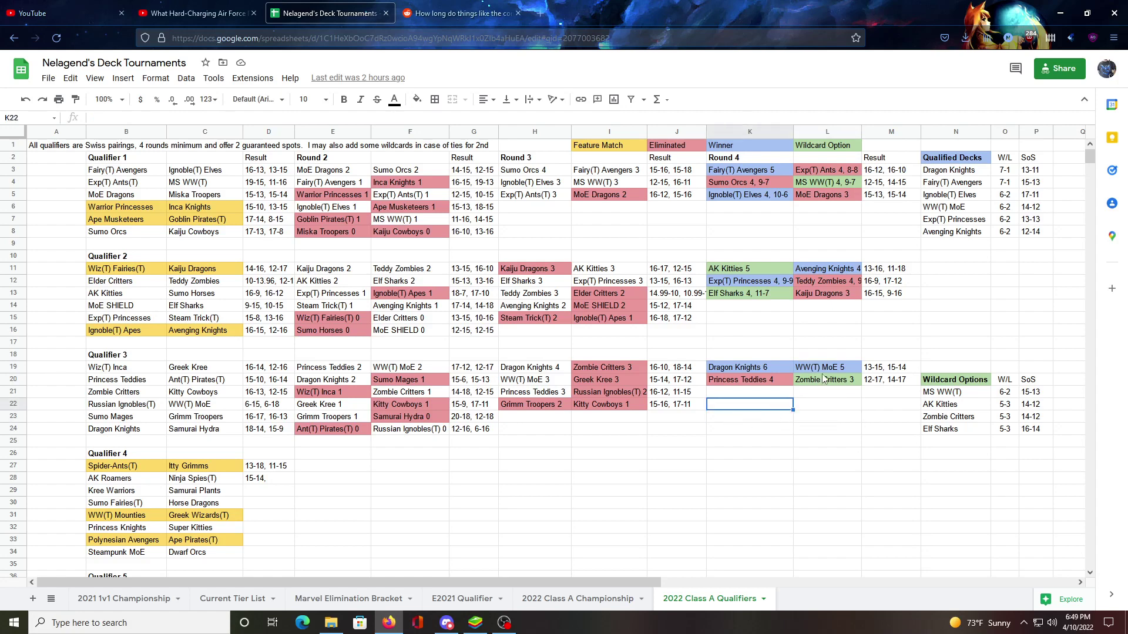
left_click(829, 370)
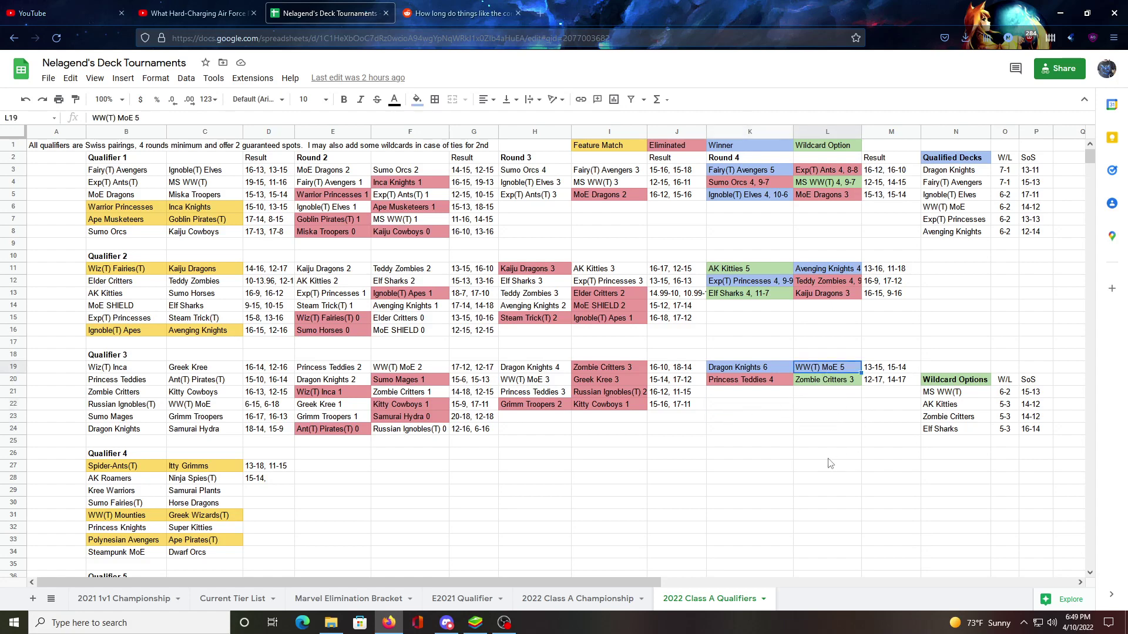
left_click(753, 405)
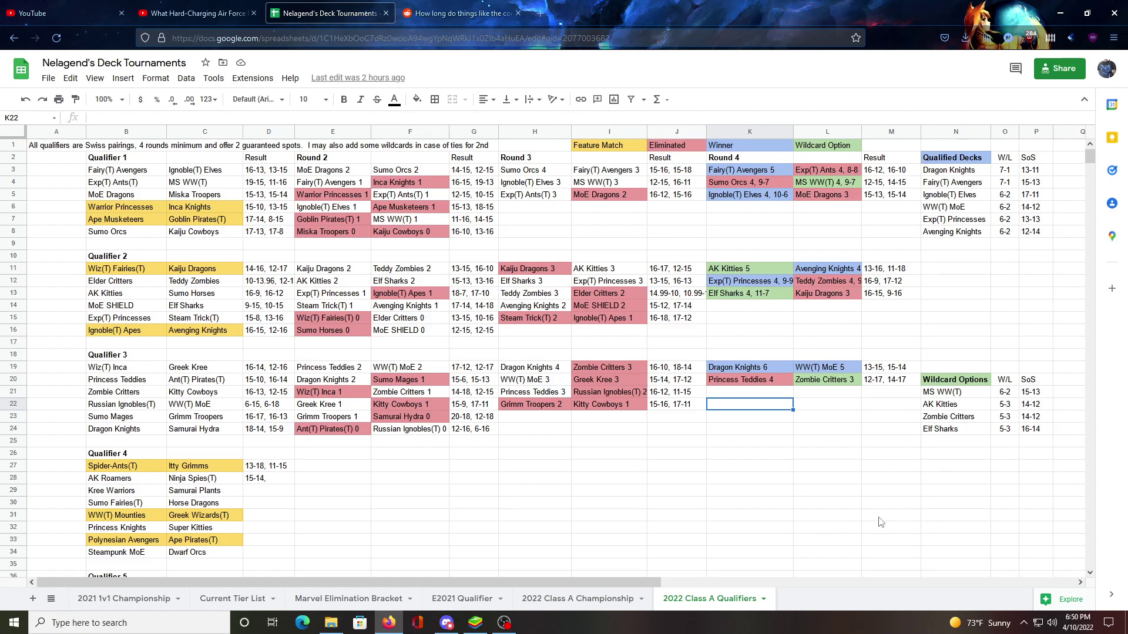
left_click(844, 403)
left_click(750, 416)
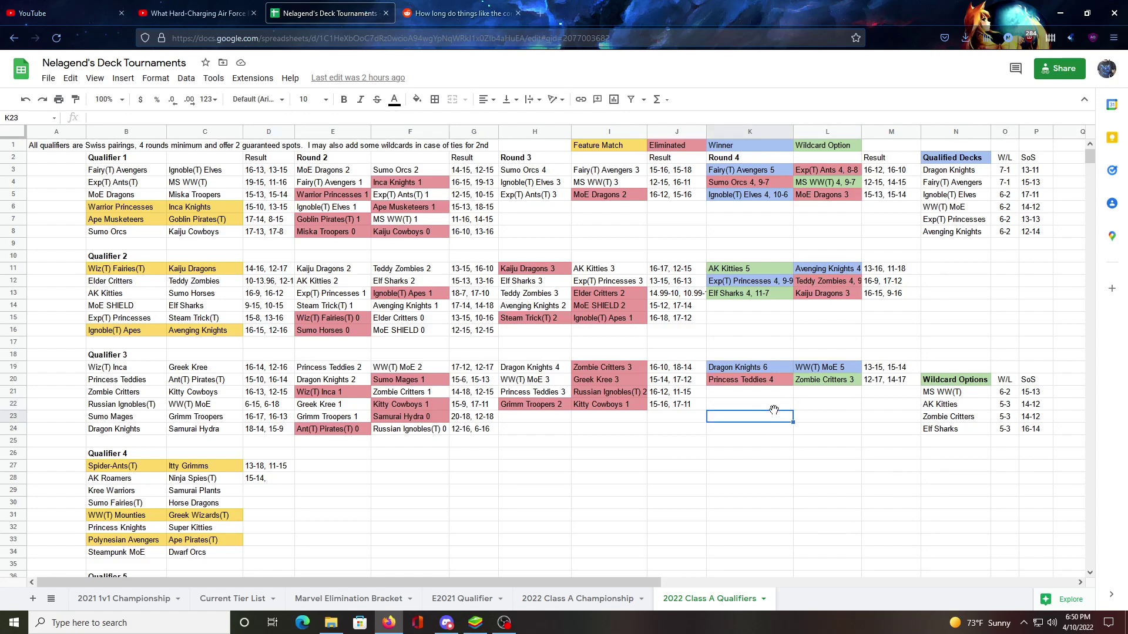
left_click(774, 408)
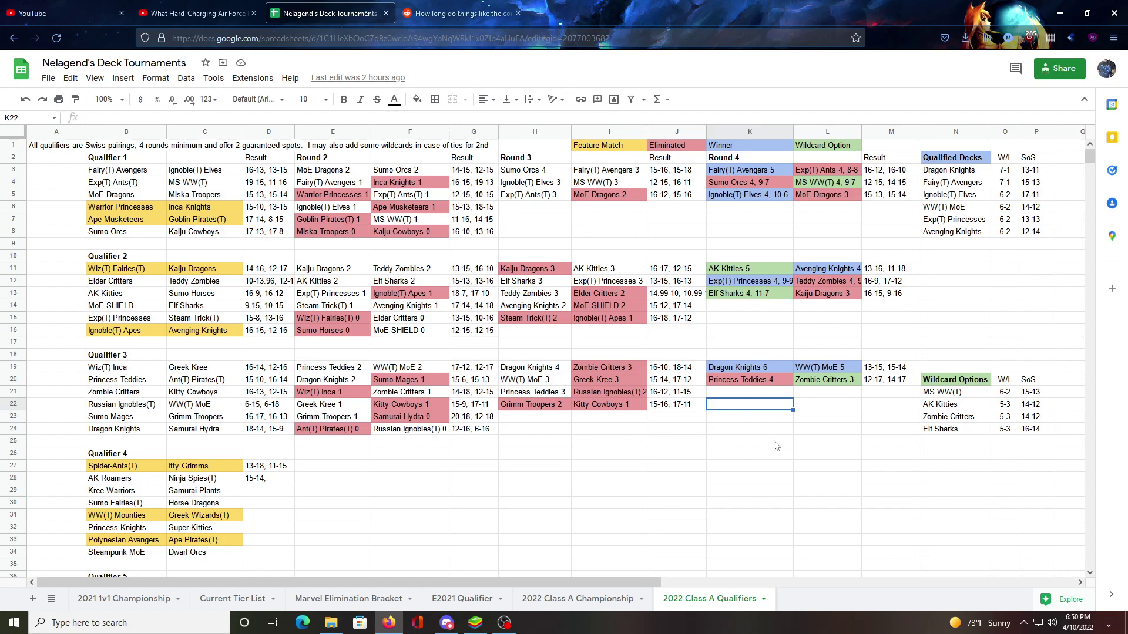
left_click(822, 412)
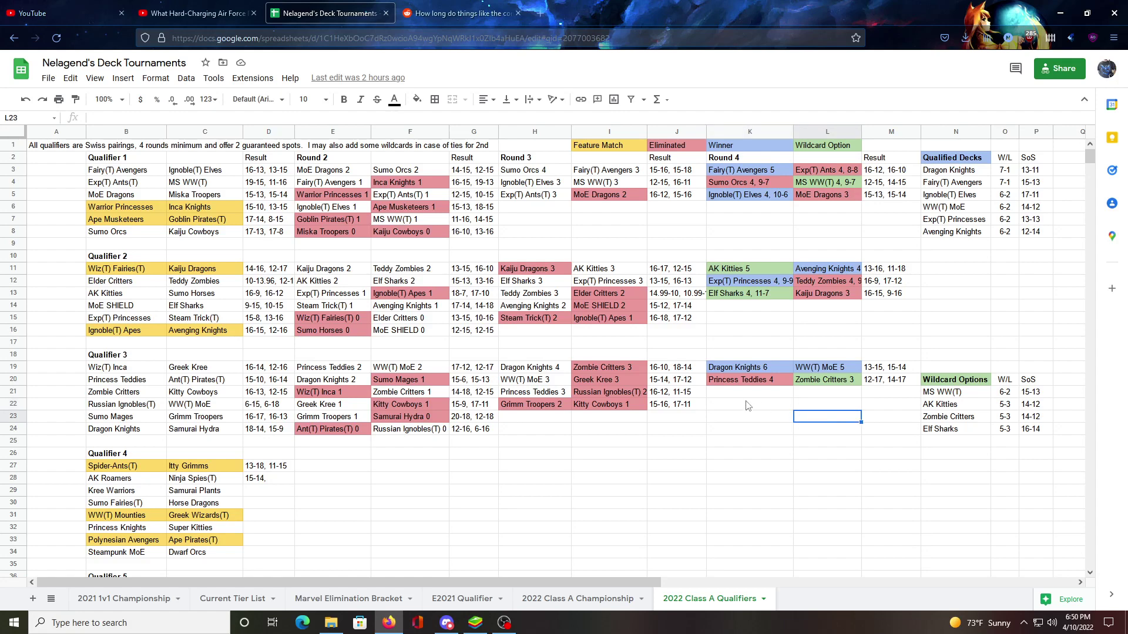
left_click(747, 403)
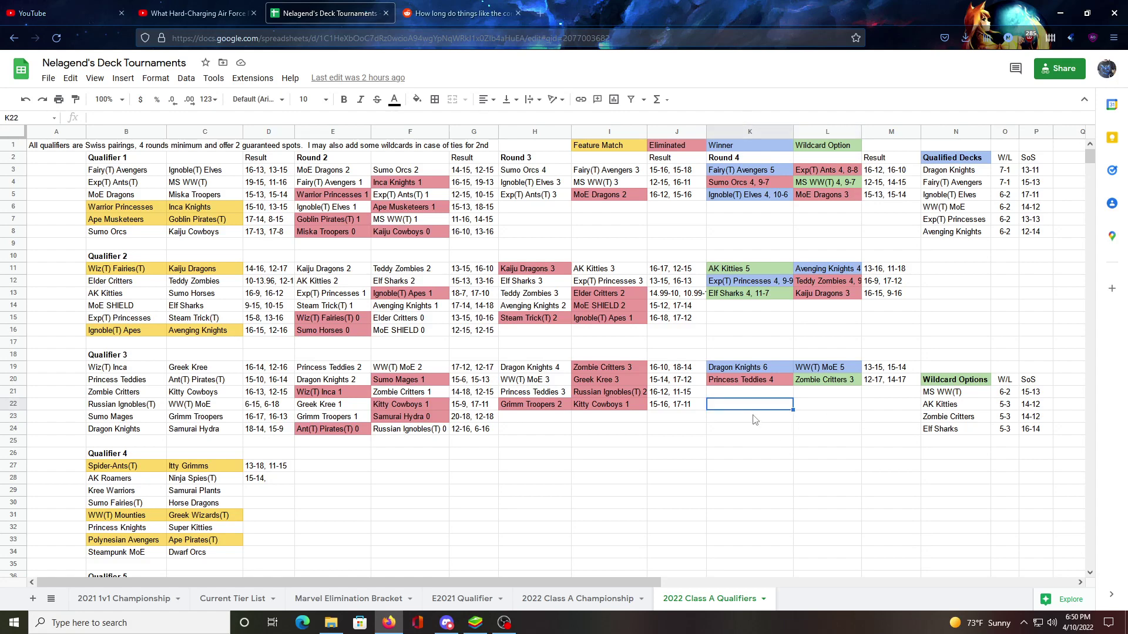
left_click(756, 418)
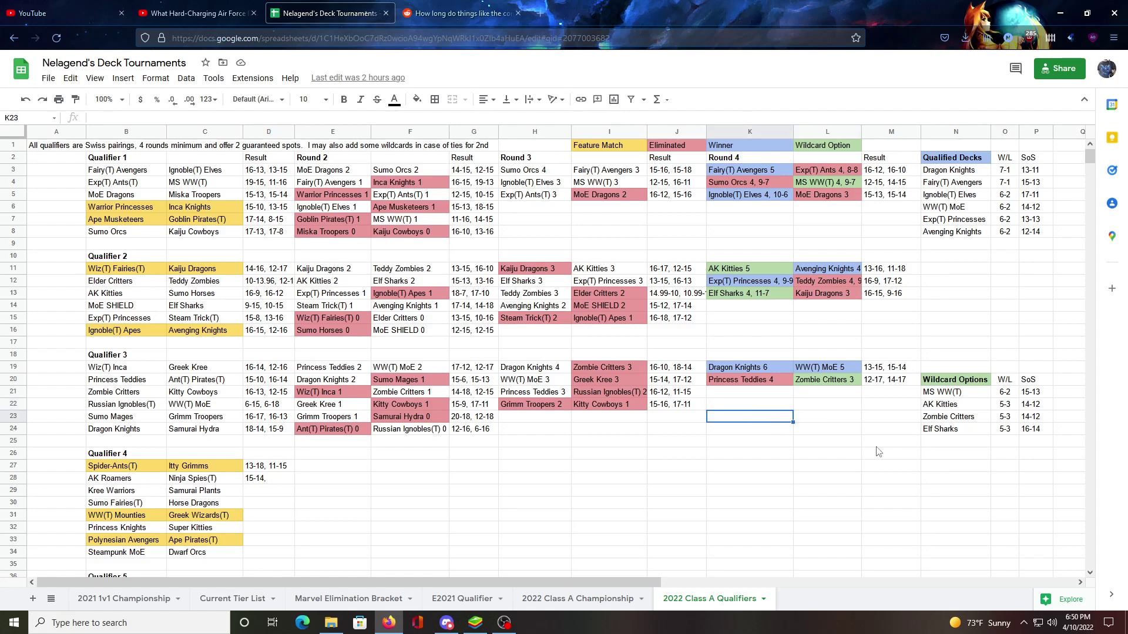
left_click(756, 410)
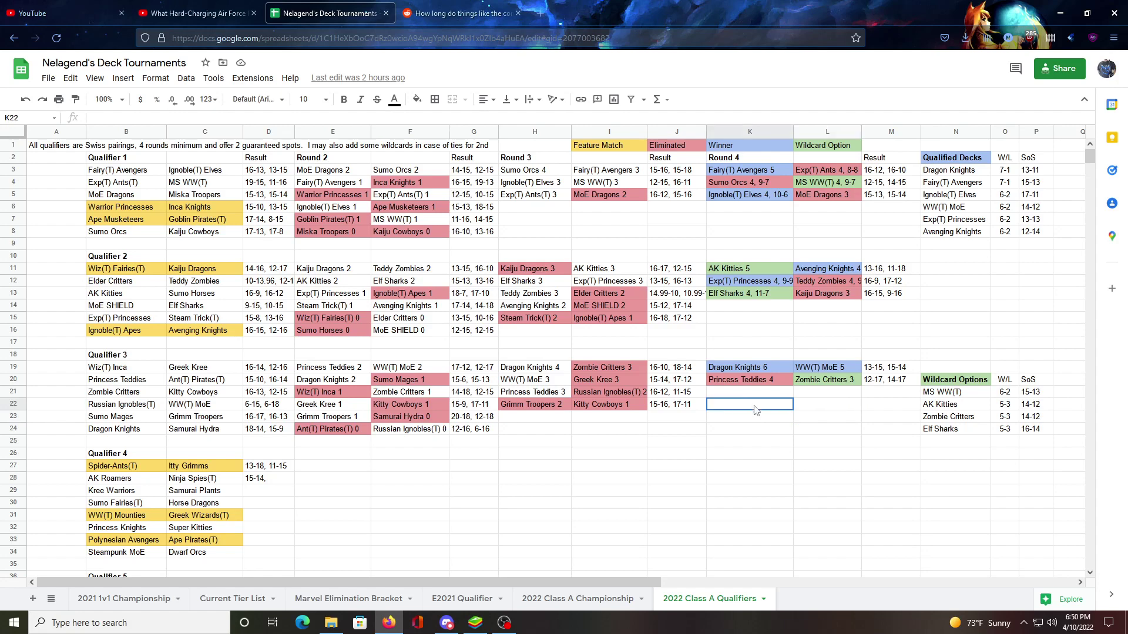
left_click(810, 422)
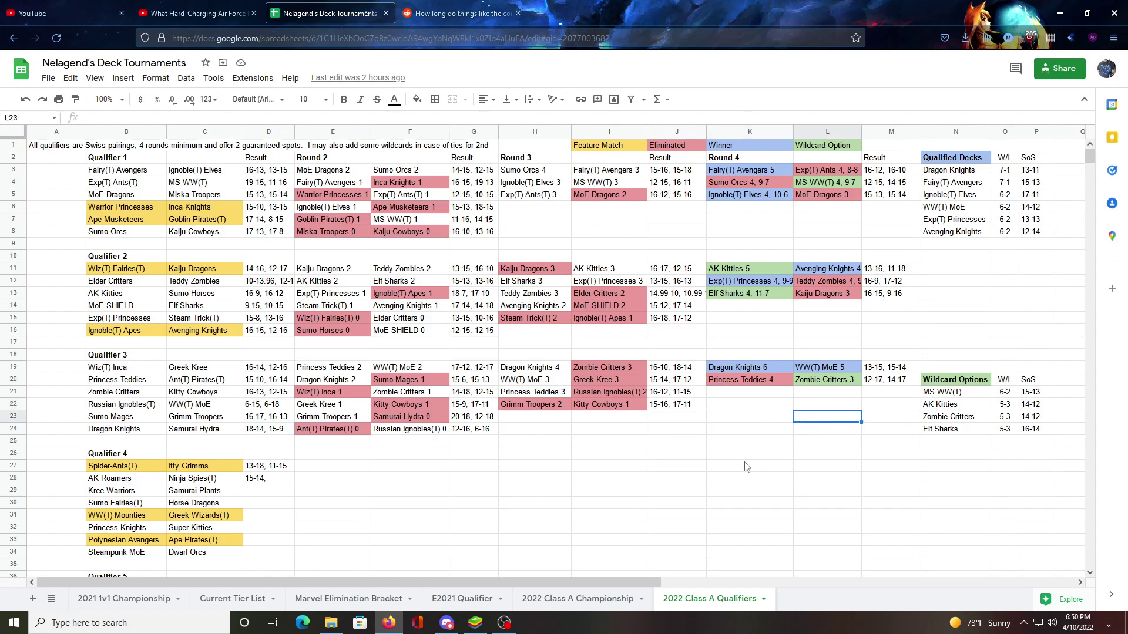
left_click(741, 437)
left_click(746, 411)
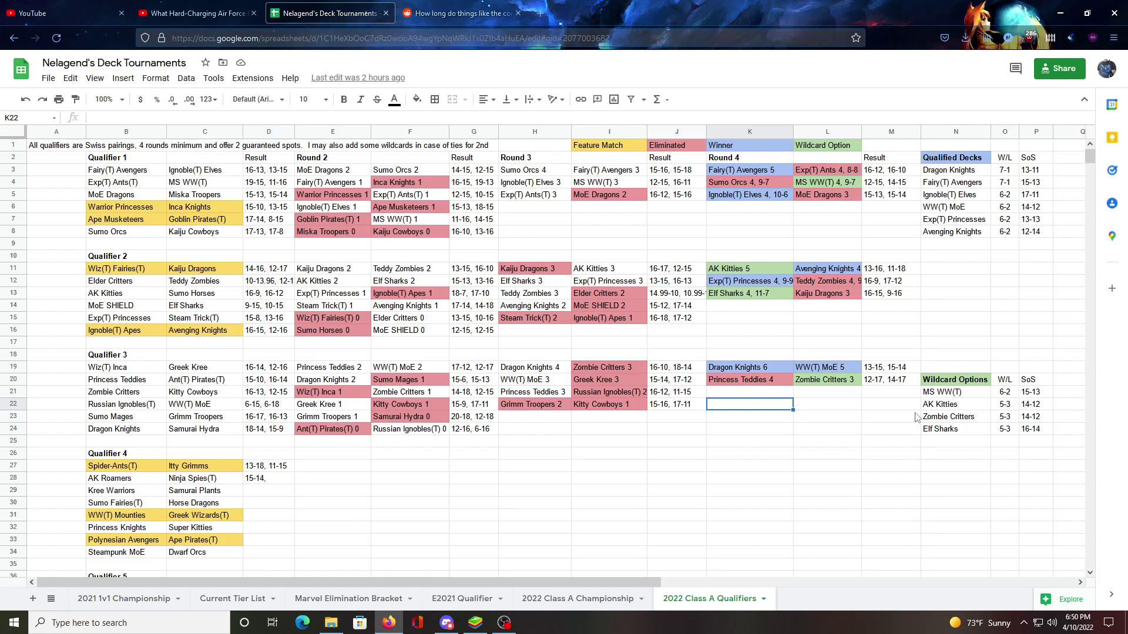
left_click(814, 419)
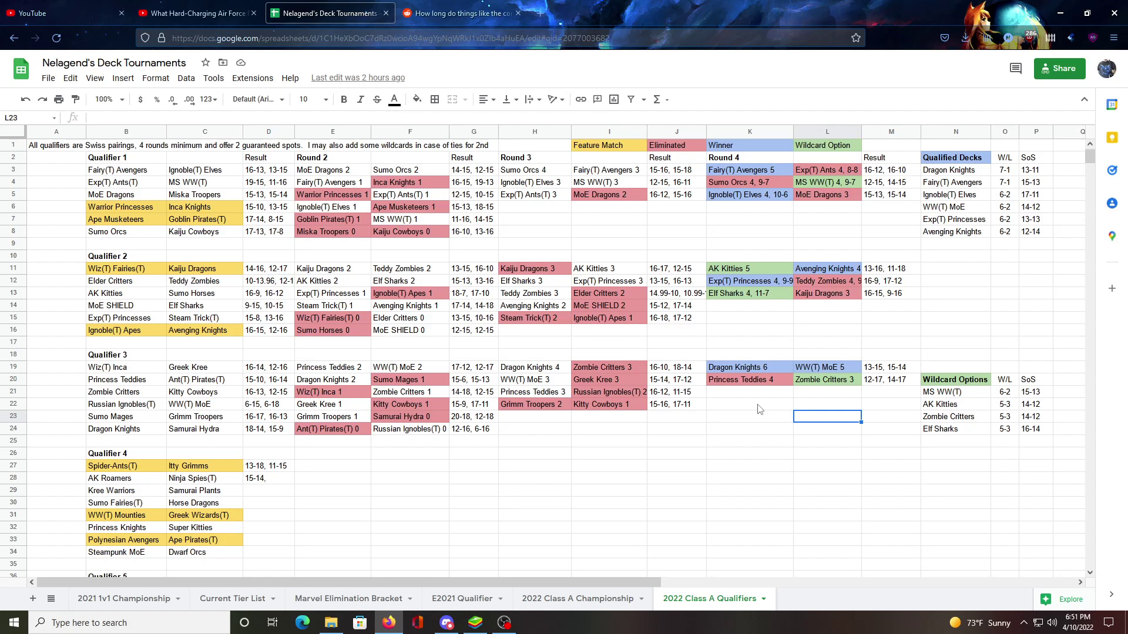
left_click(758, 409)
left_click(765, 420)
left_click(808, 409)
left_click(768, 409)
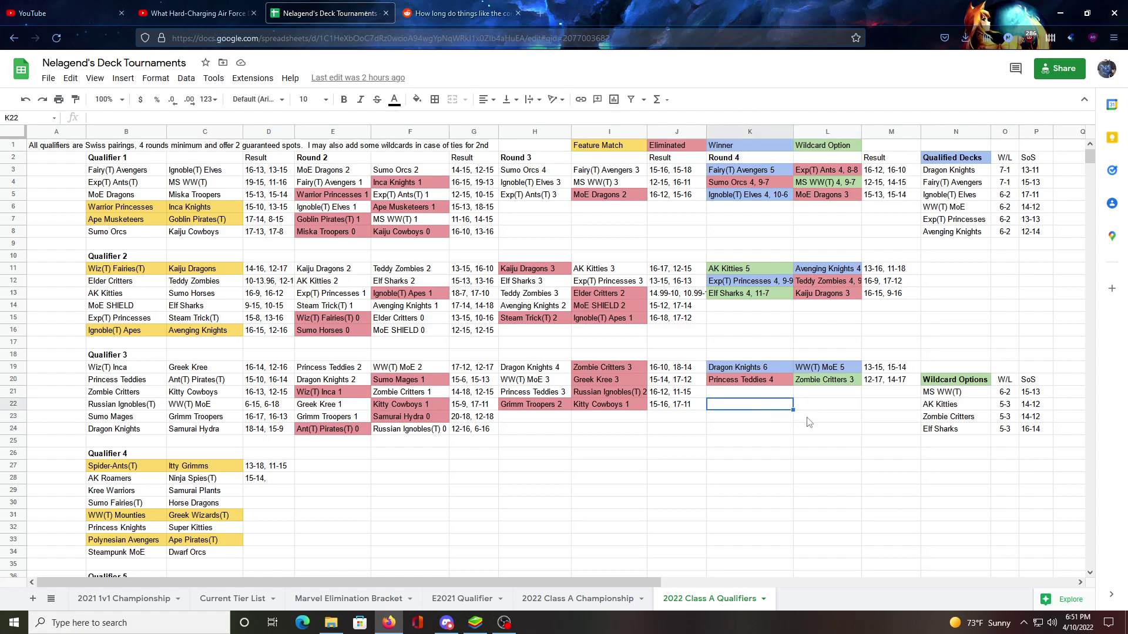
left_click(809, 422)
left_click(765, 409)
left_click(770, 421)
left_click(814, 410)
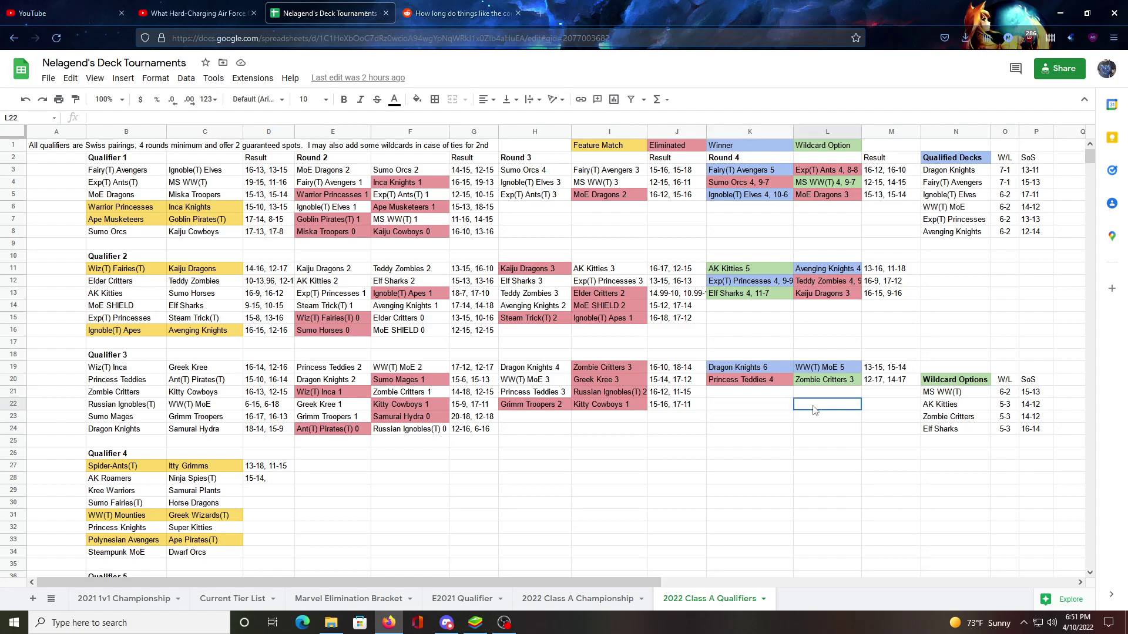
left_click(816, 422)
left_click(771, 406)
left_click(766, 422)
left_click(822, 411)
left_click(773, 411)
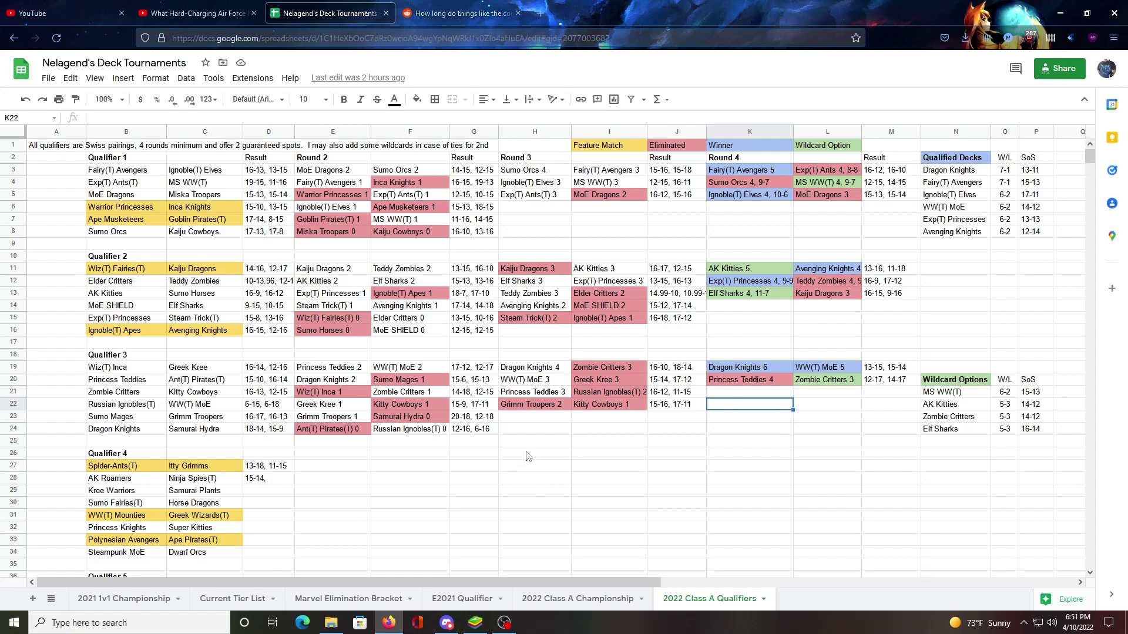
Step: Examine Ant(T) Pirates(T) in Qualifier 3, from the first-round pairing with Princess Teddies to the Round 2 match against Russian Ignobles(T)
left_click(422, 495)
left_click(190, 382)
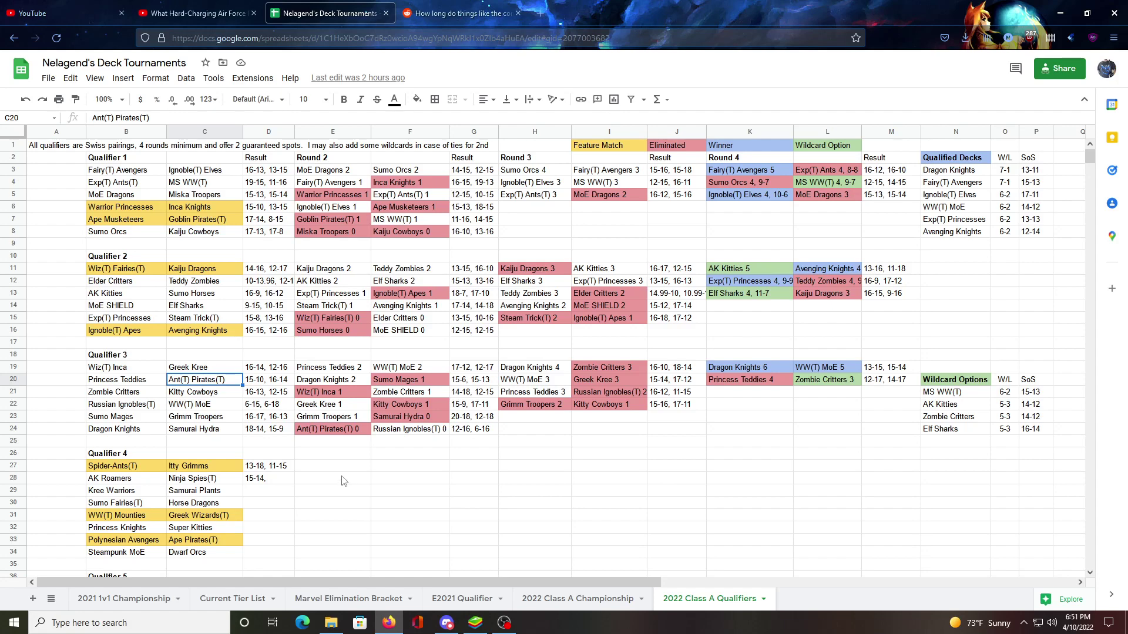
left_click(149, 382)
left_click(176, 383)
left_click(336, 433)
left_click(401, 429)
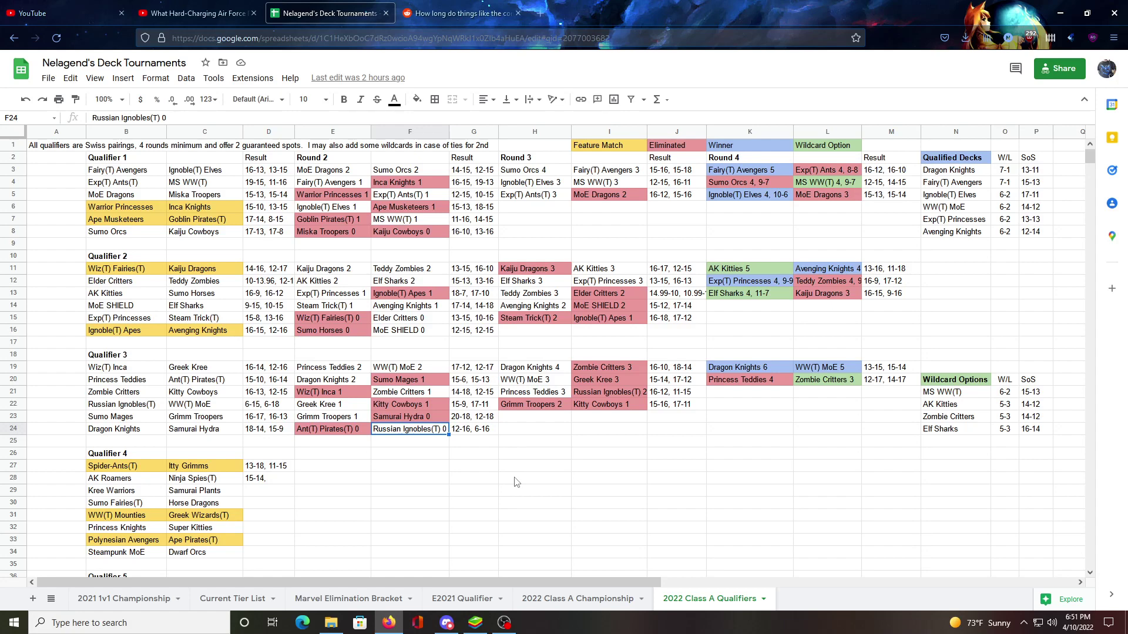
Step: Compare the Ant(T) Pirates(T) and Russian Ignobles(T) entries in the last Round 2 pairing of Qualifier 3
left_click(456, 464)
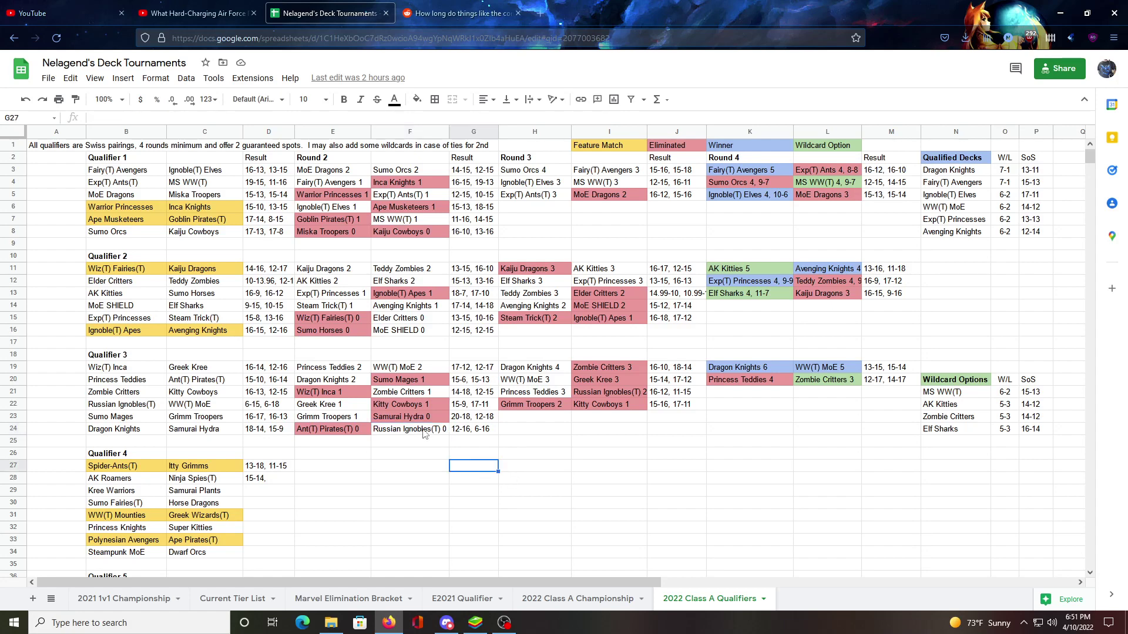
key("ctrl+z")
left_click(329, 432)
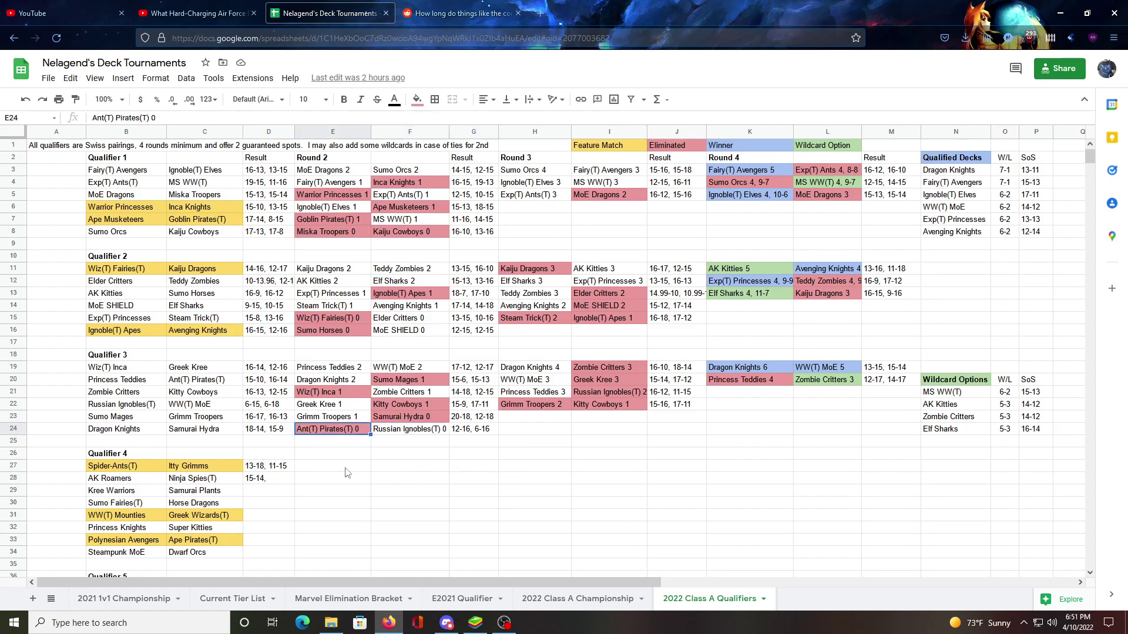
left_click(411, 437)
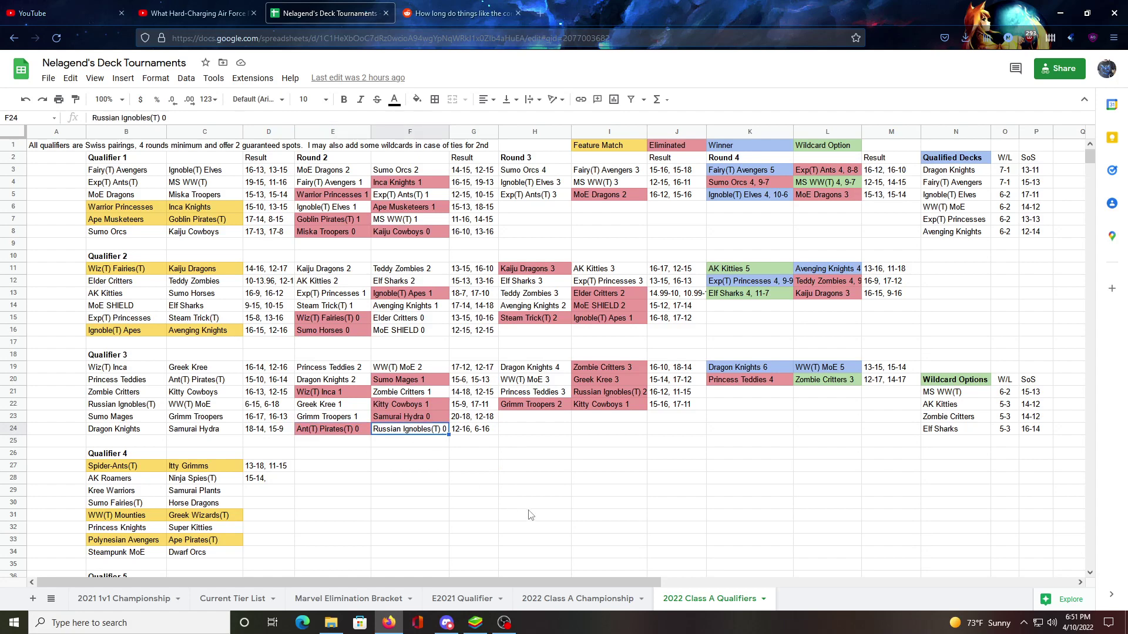
left_click(411, 479)
left_click(344, 452)
left_click(400, 457)
left_click(357, 454)
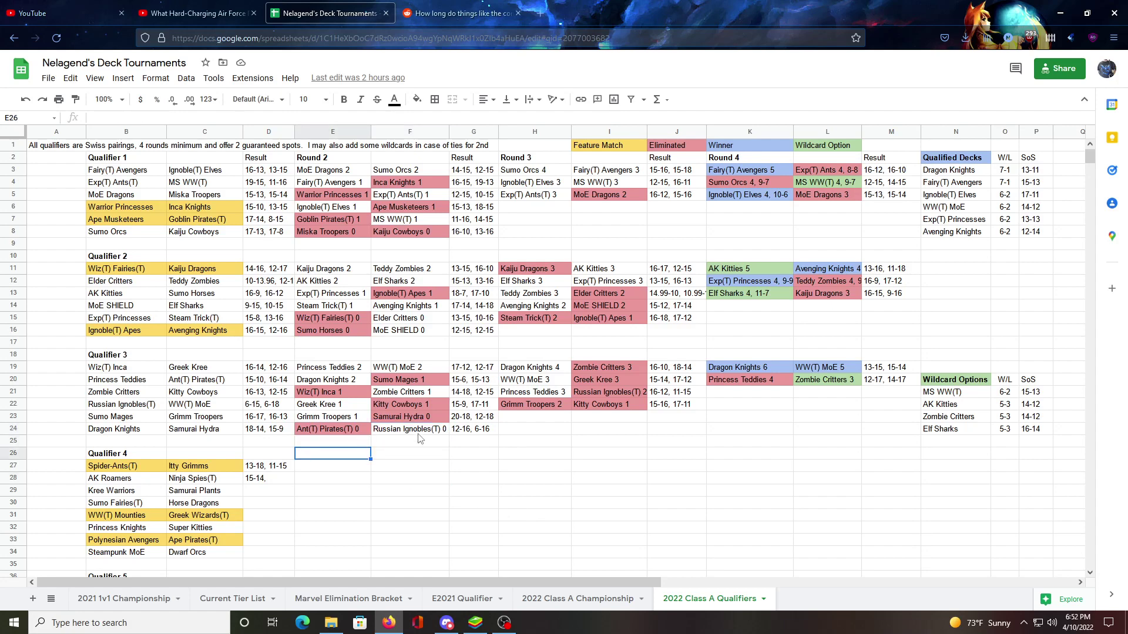
left_click(419, 433)
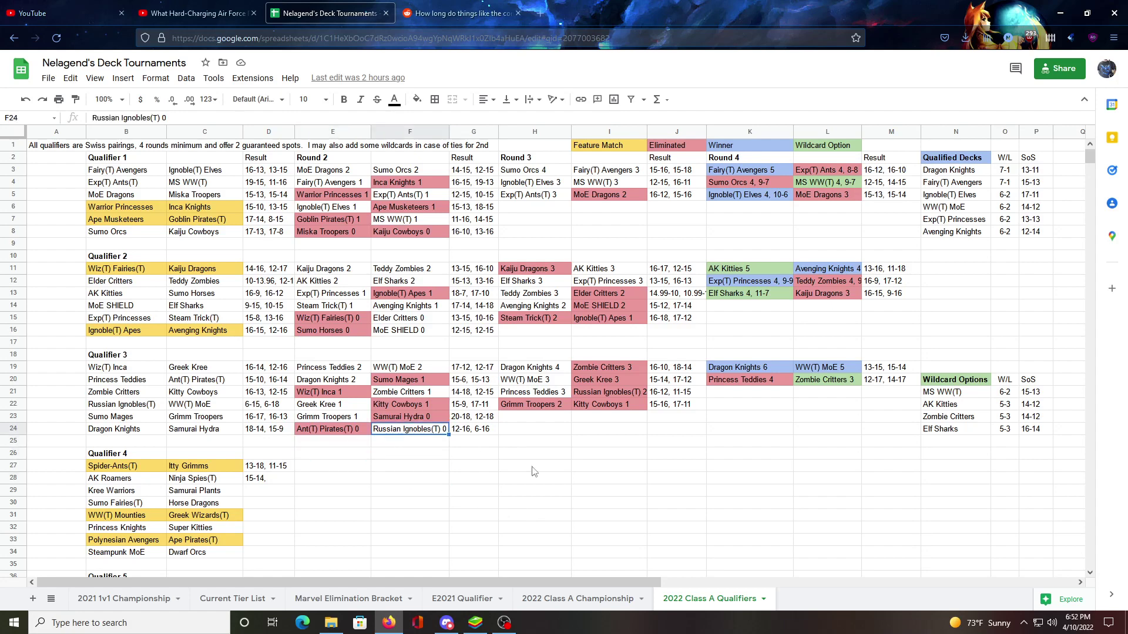
Step: View the Russian Ignobles(T) entry in Qualifier 3's Round 3 and go back to Ant(T) Pirates(T) in Round 2
left_click(585, 479)
left_click(625, 392)
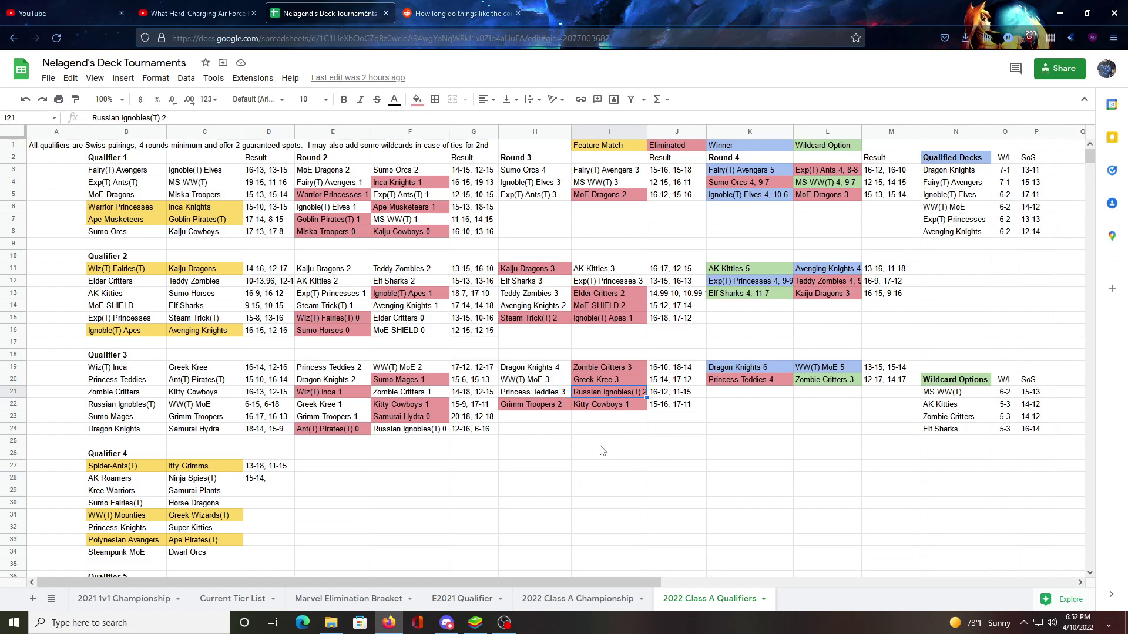
left_click(430, 481)
key("Up")
key("Up")
key("Up")
key("Up")
key("Left")
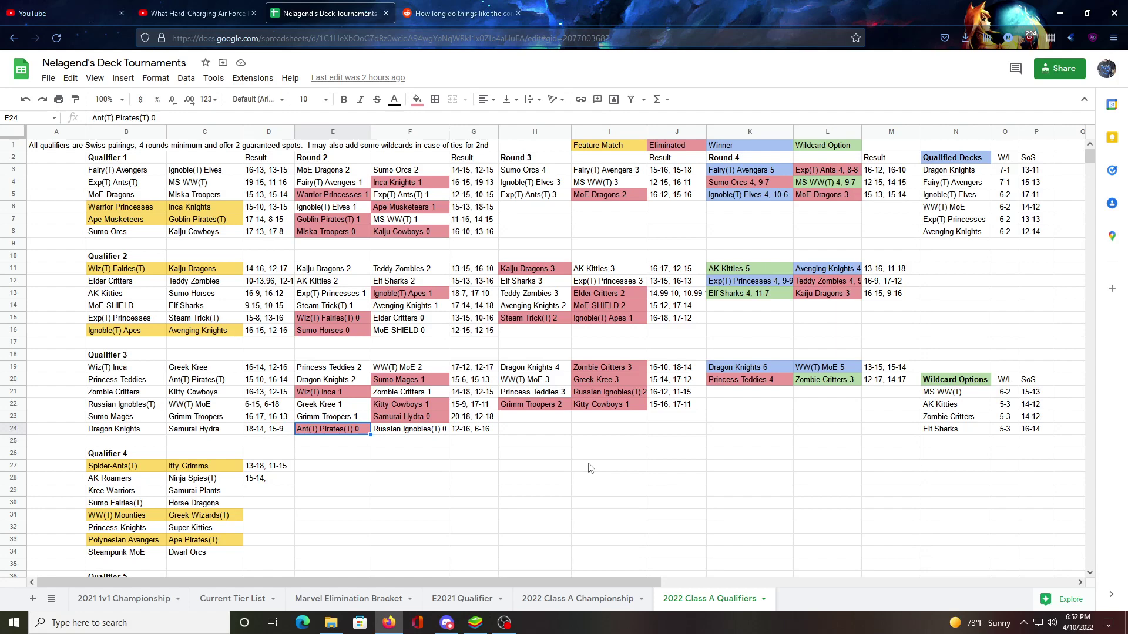
Step: Look at the Russian Ignobles(T) Round 2 entry and the Princess Teddies first-round entry in Qualifier 3
left_click(404, 455)
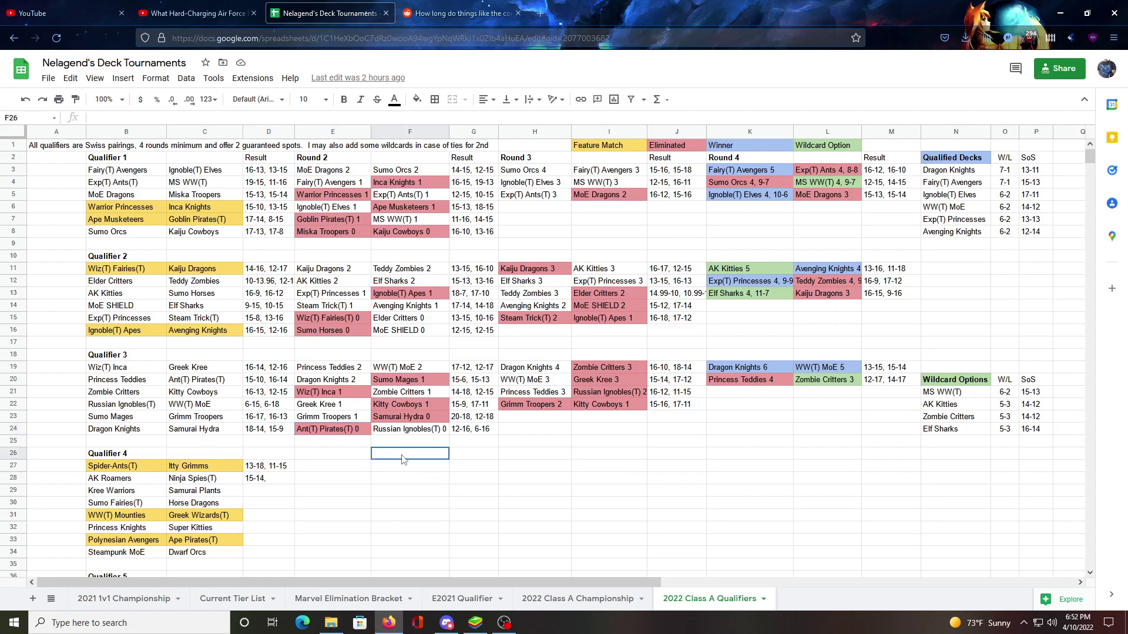
left_click(407, 434)
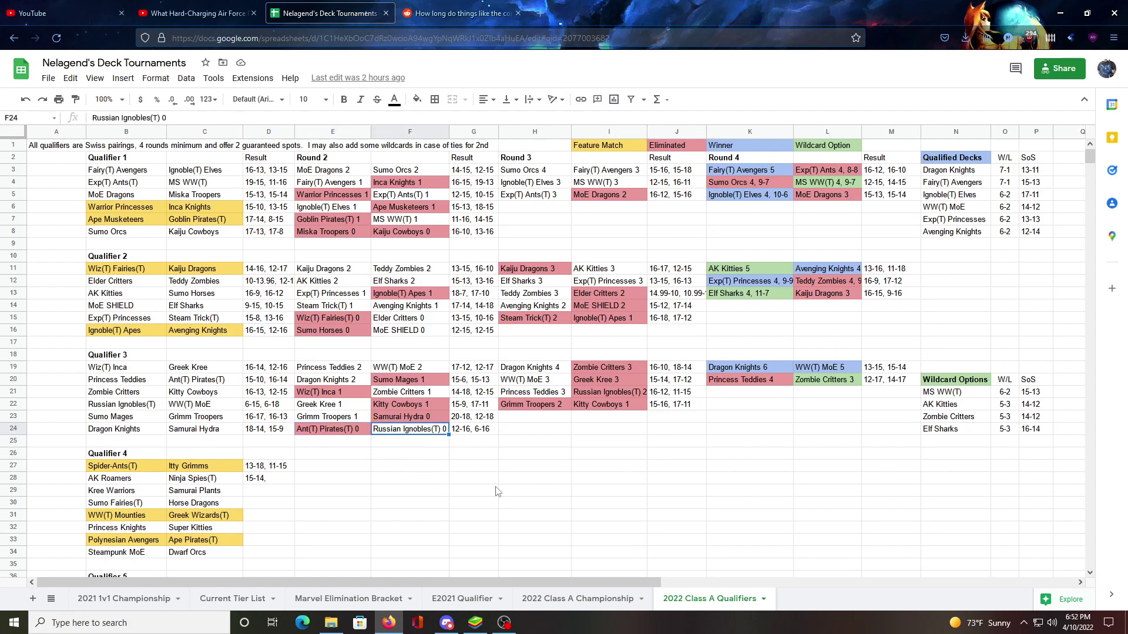
left_click(427, 479)
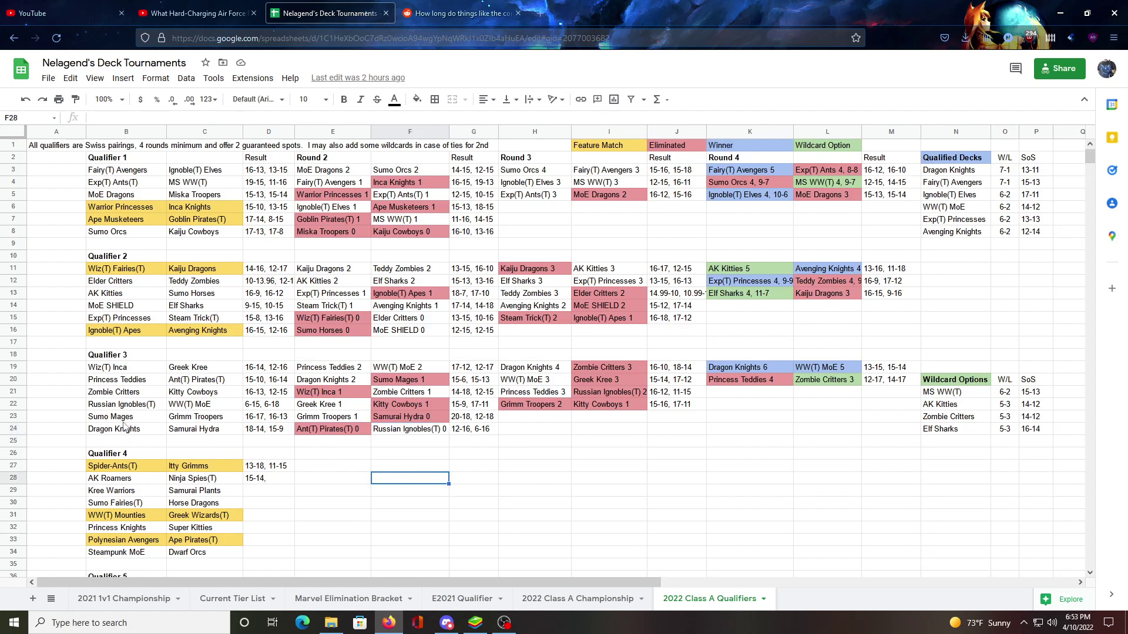
left_click(136, 380)
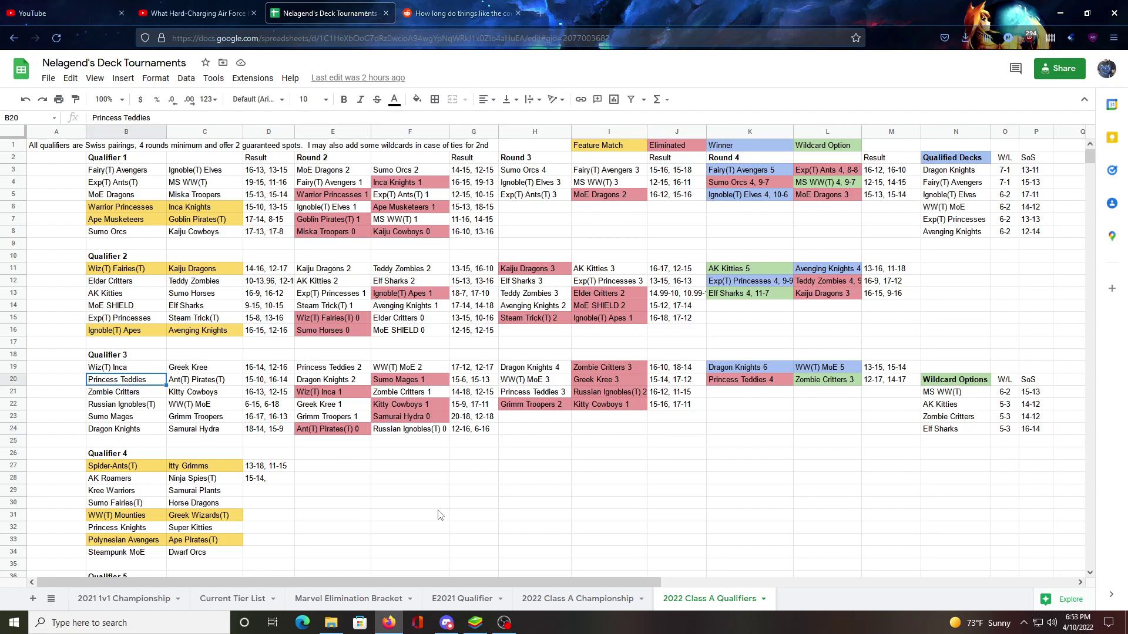
Step: Examine the Samurai Hydra entry in Round 2 of Qualifier 3
left_click(401, 481)
left_click(416, 419)
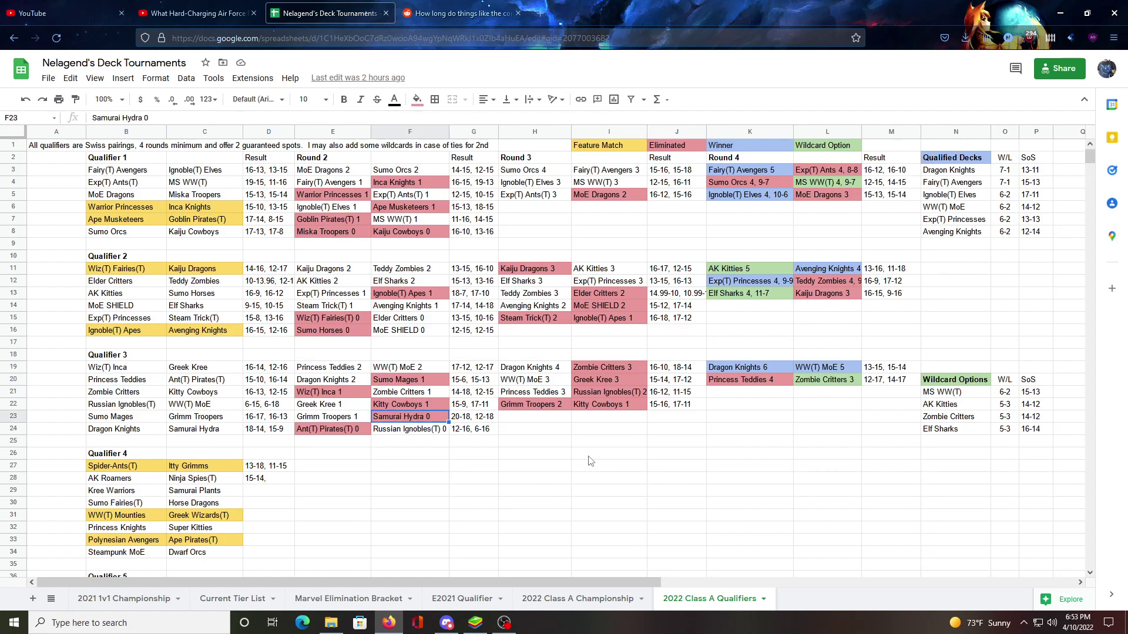
left_click(407, 466)
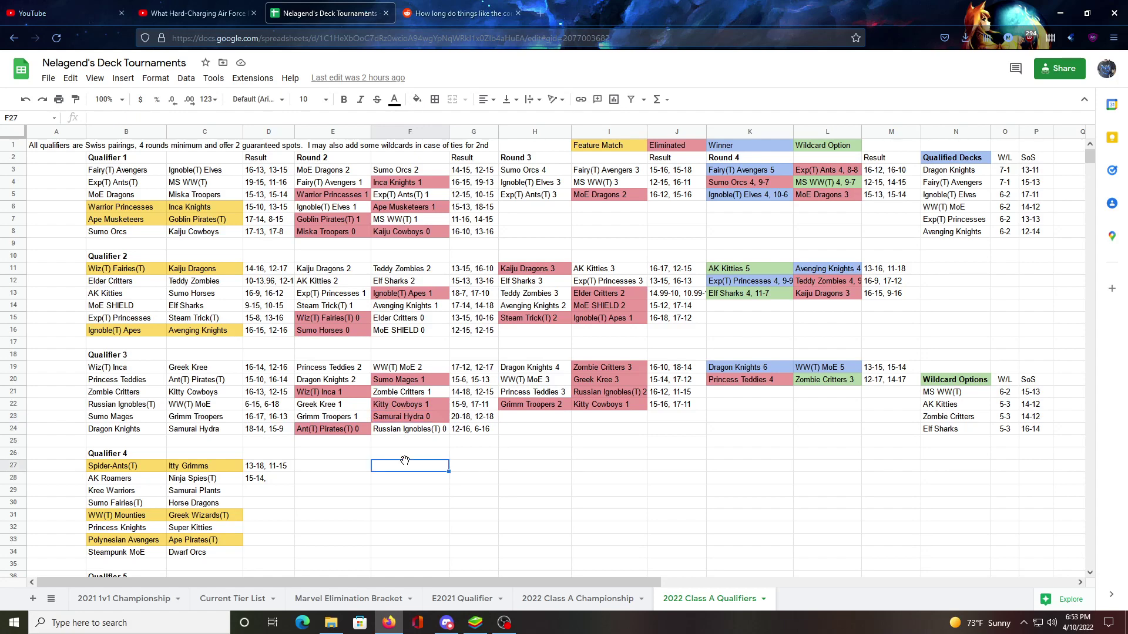
left_click(418, 418)
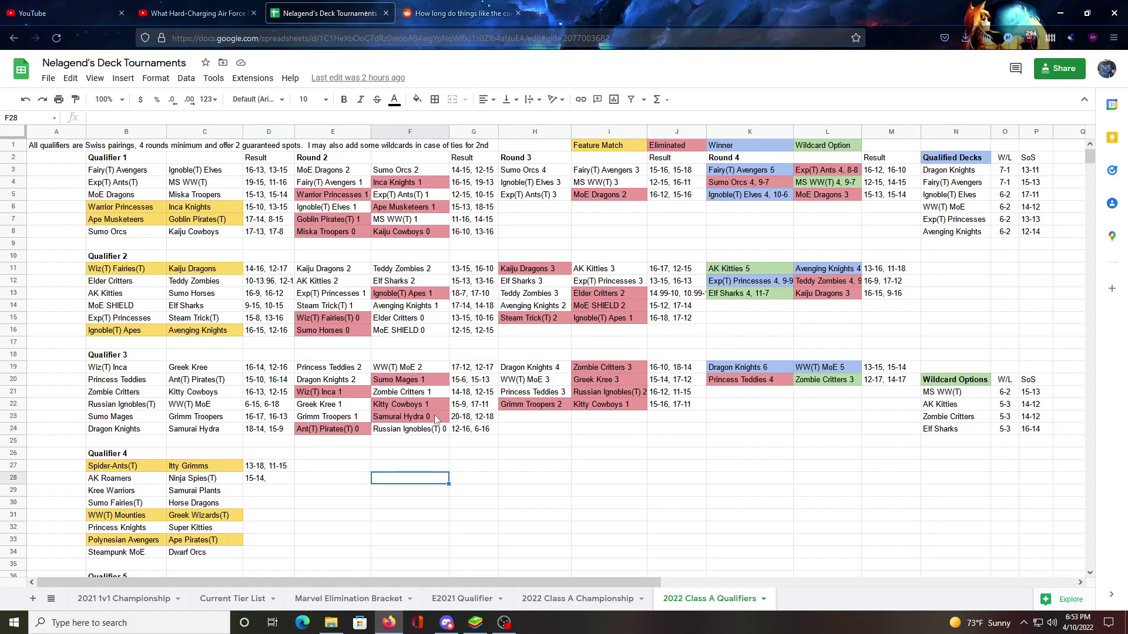
left_click(420, 481)
left_click(411, 422)
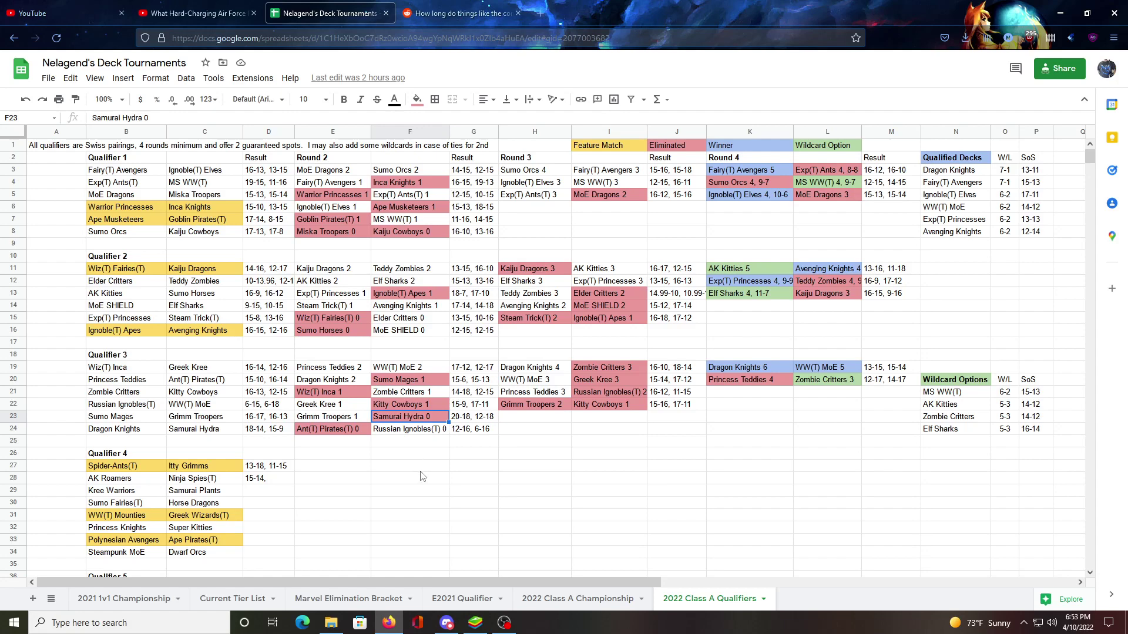
left_click(424, 467)
left_click(410, 419)
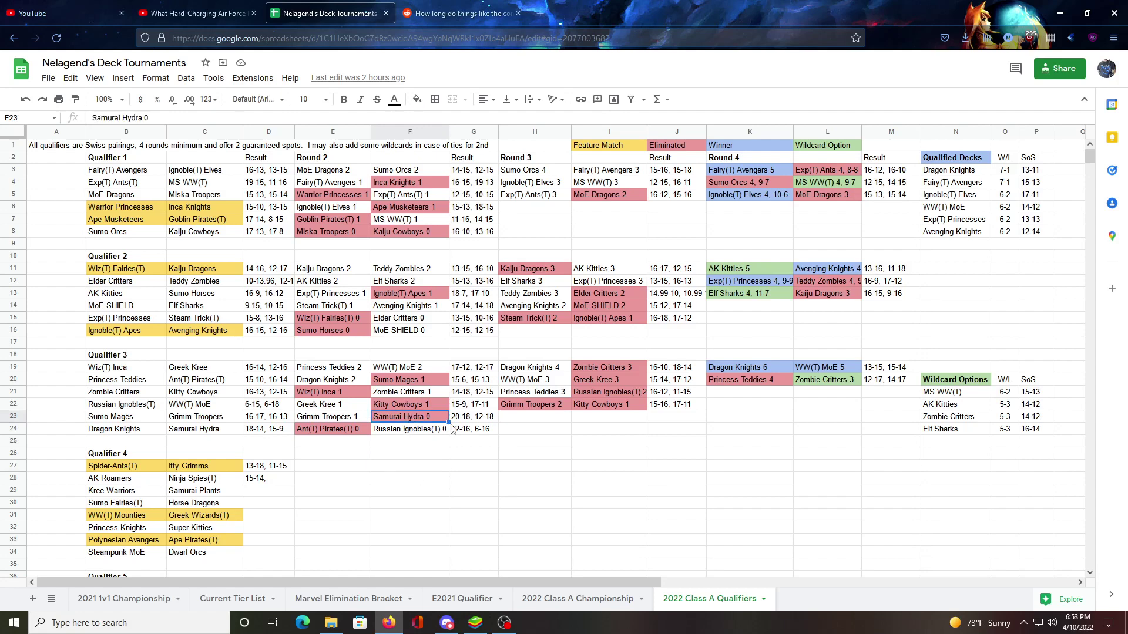
left_click(538, 469)
left_click(398, 471)
left_click(421, 424)
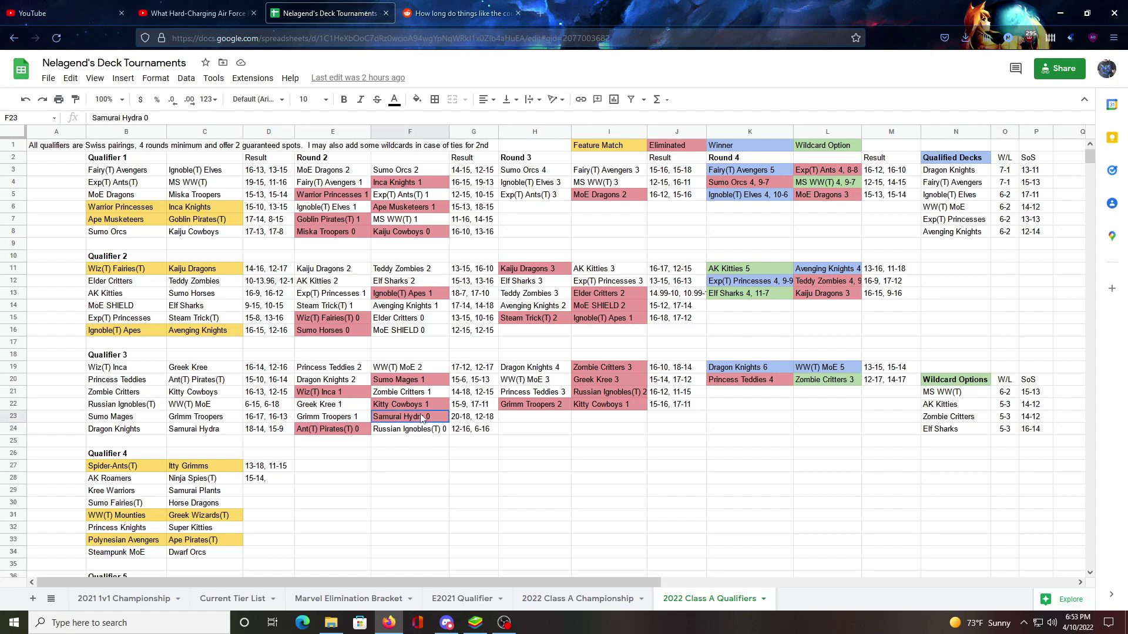
left_click(415, 458)
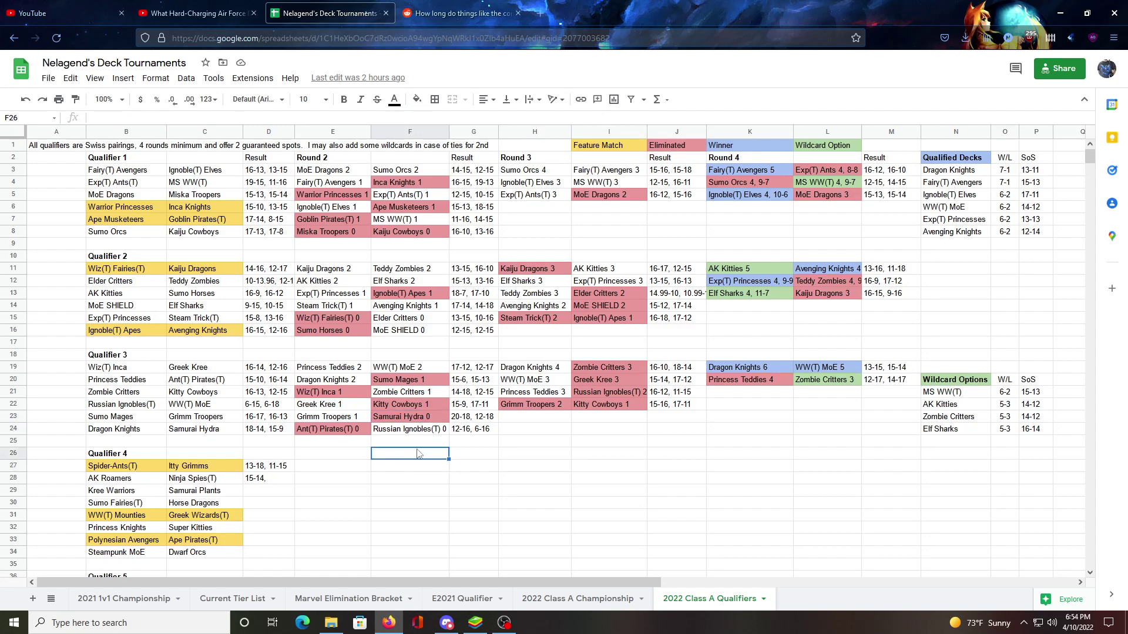
left_click(433, 418)
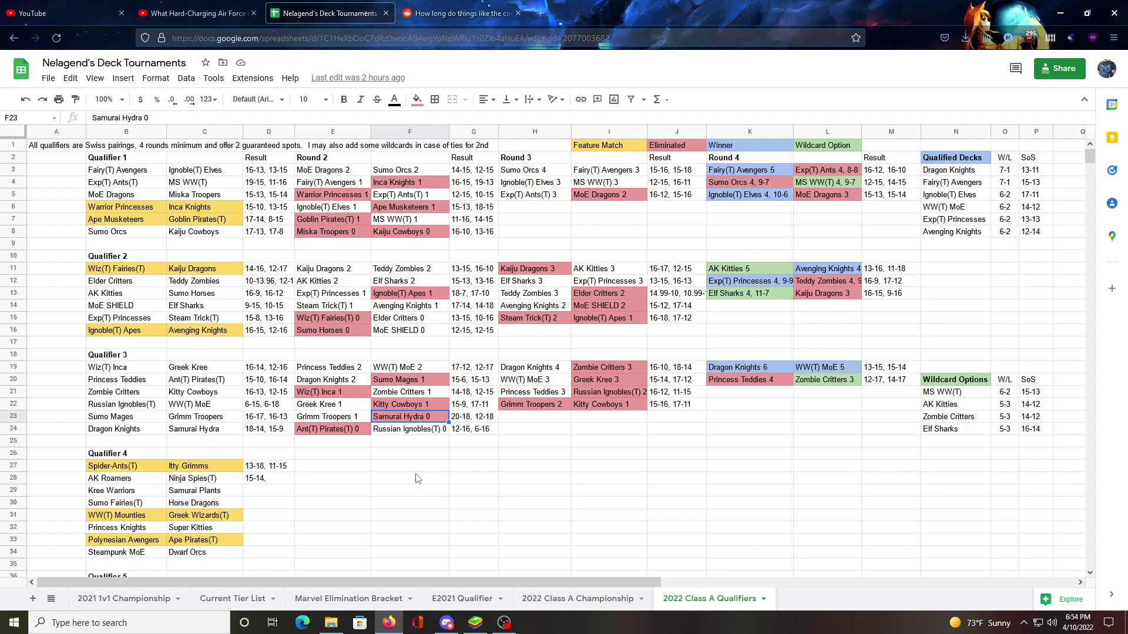
left_click(417, 478)
left_click(424, 413)
Step: View the Kitty Cowboys entry in Round 2 of Qualifier 3
left_click(408, 409)
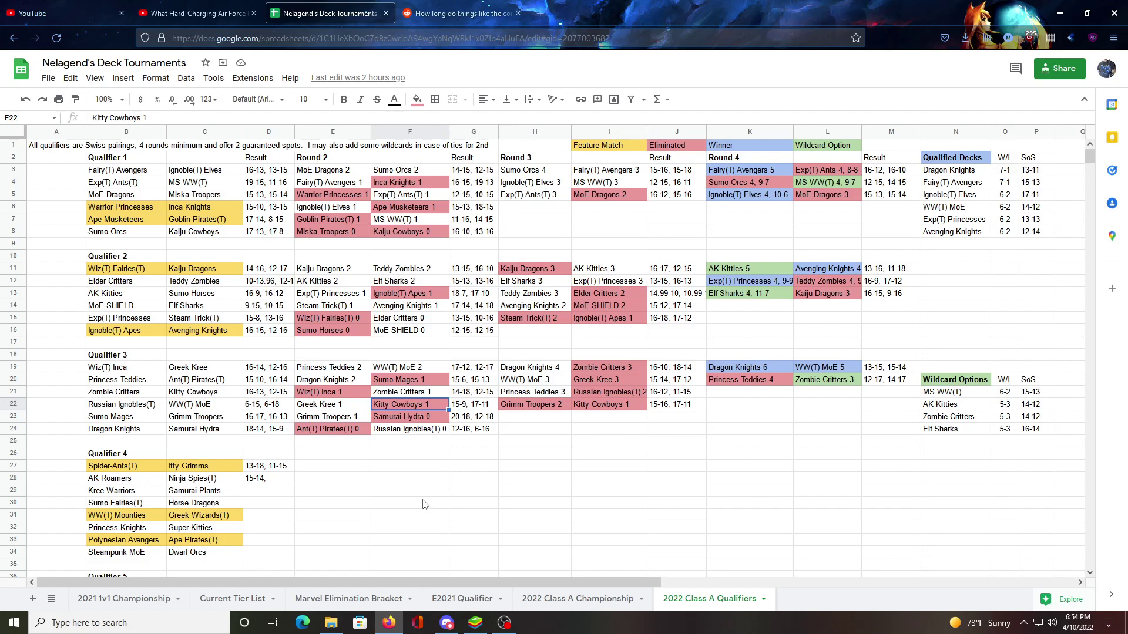
left_click(424, 504)
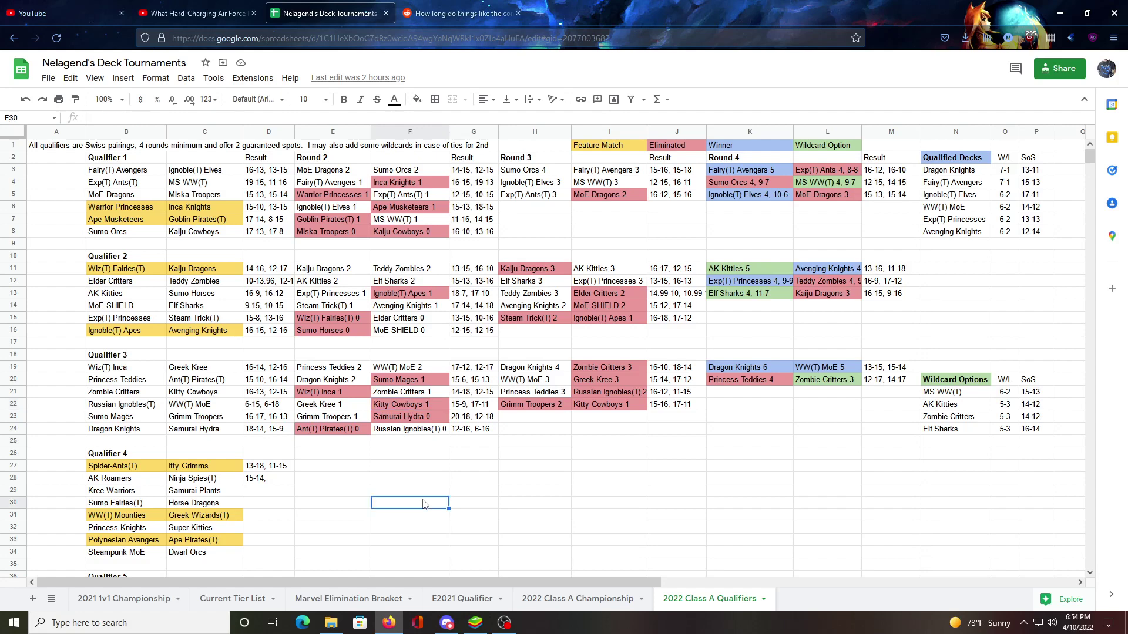
left_click(423, 406)
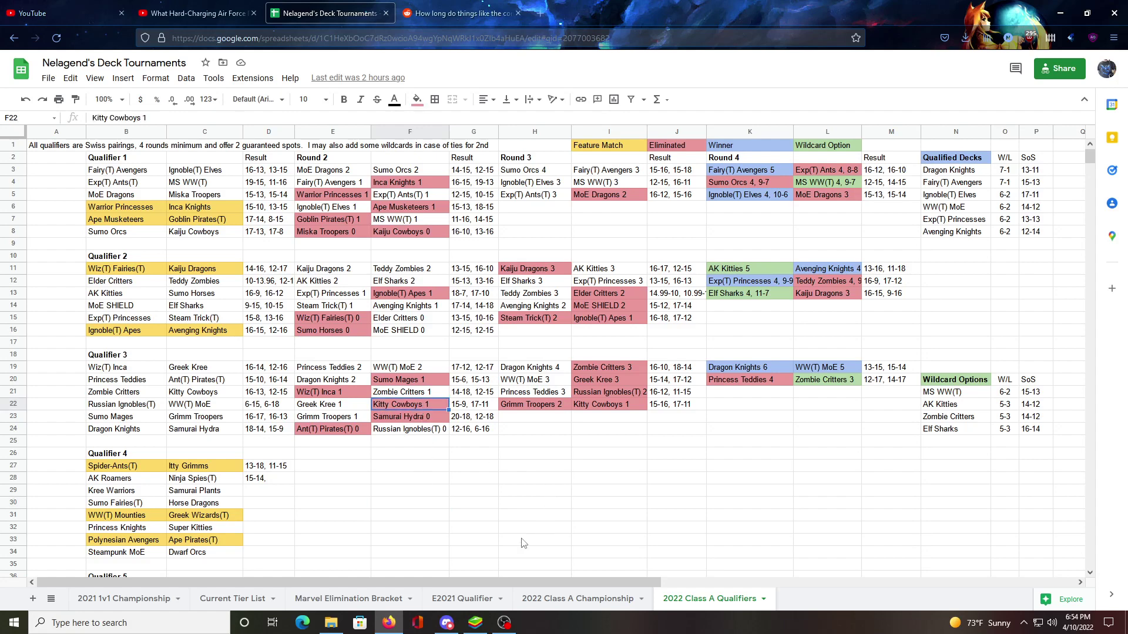
Step: Check the S- and A+ rows on the Current Tier List sheet, and return to the 2022 Class A Qualifiers sheet
left_click(243, 601)
left_click(268, 197)
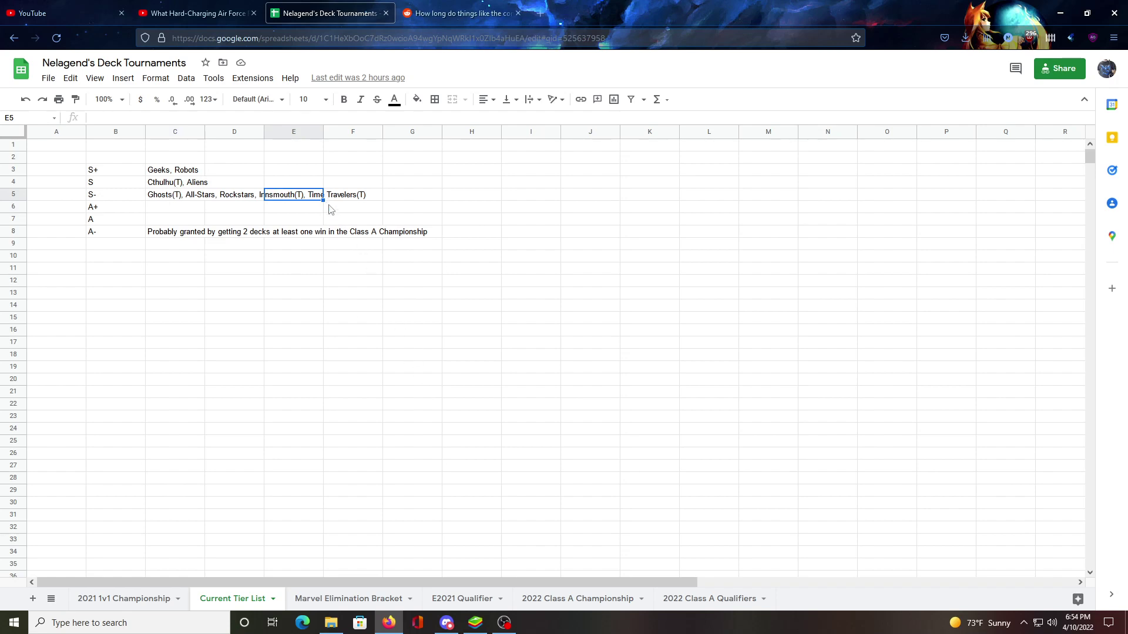
left_click(177, 209)
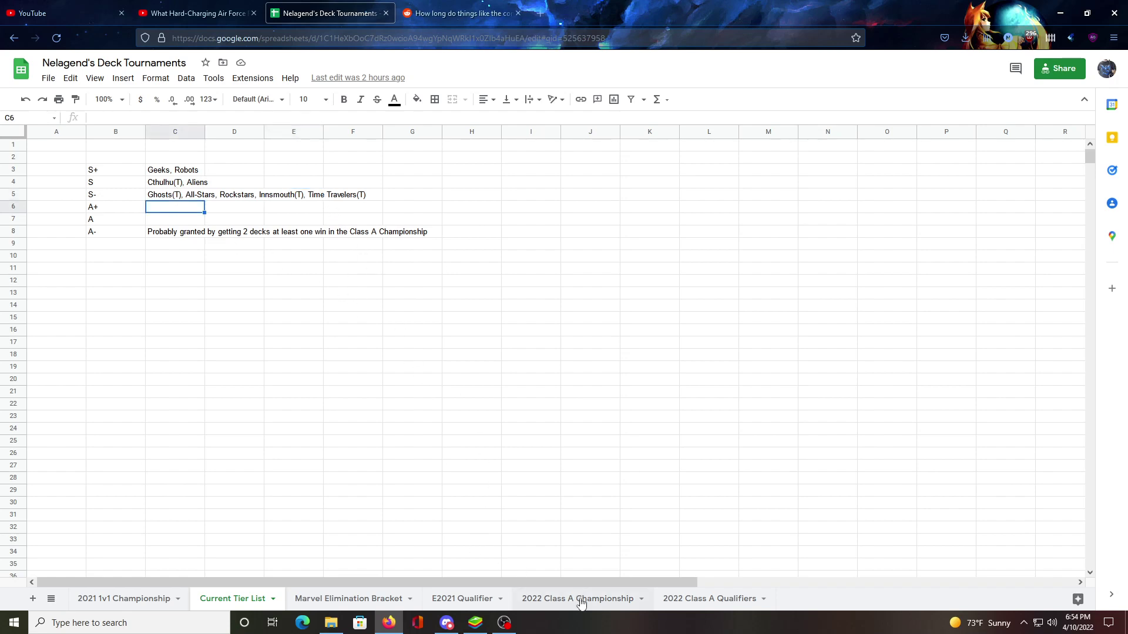
left_click(685, 600)
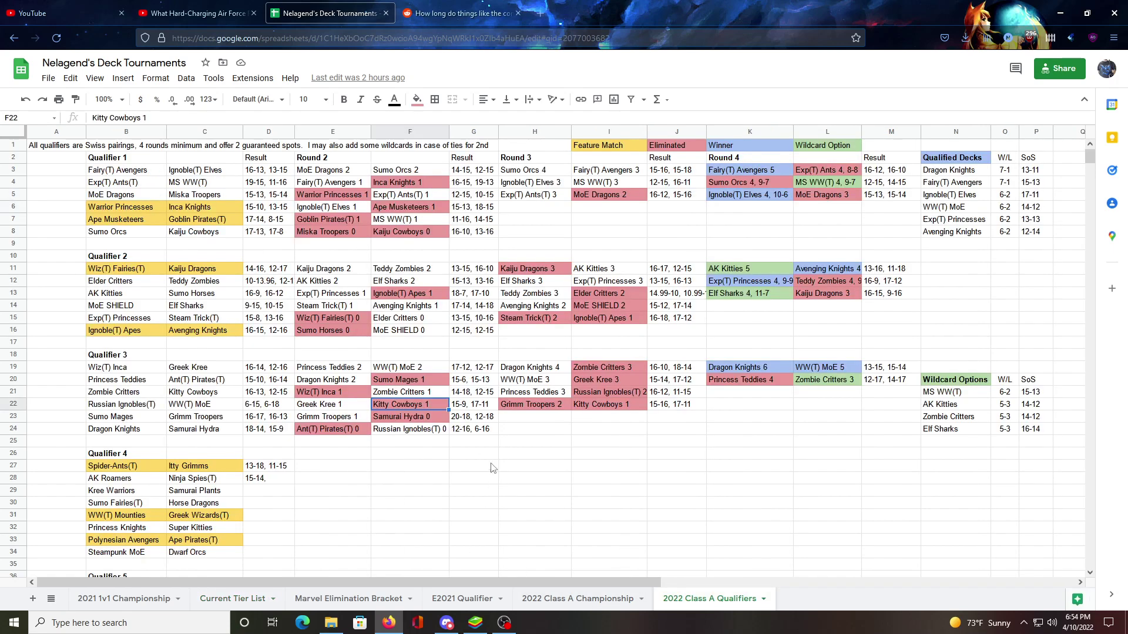
left_click(427, 445)
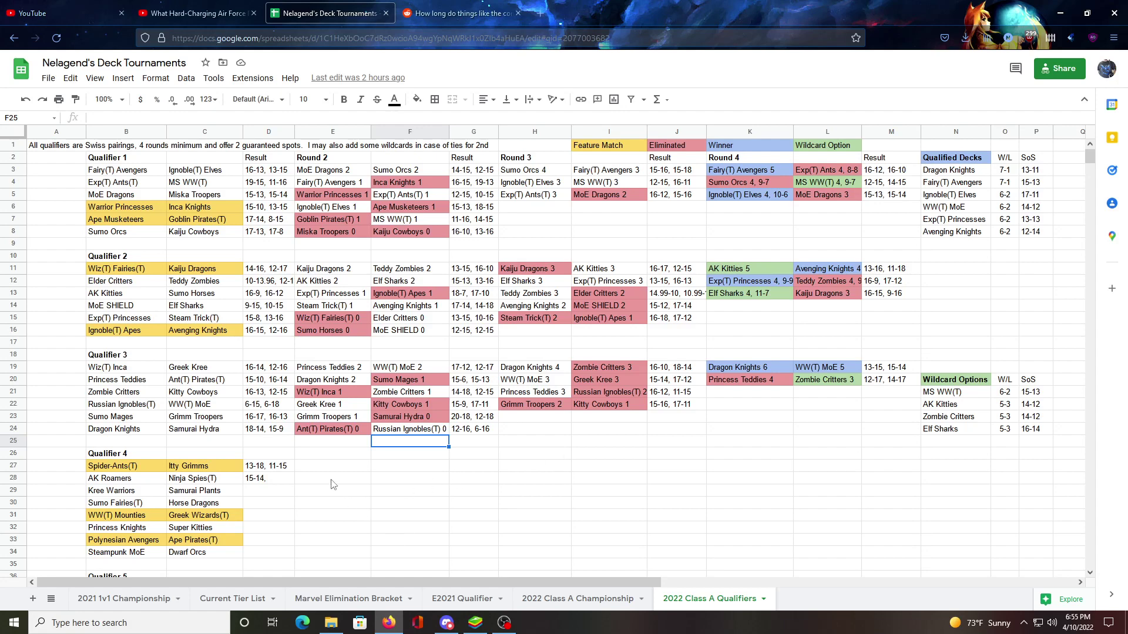
Step: Look through the pairings of Qualifiers 4 to 8, including Ninja Cowboys in Qualifier 5 and Ant(T) Cowboys in Qualifier 7
scroll(332, 484, "down", 5)
scroll(259, 456, "up", 3)
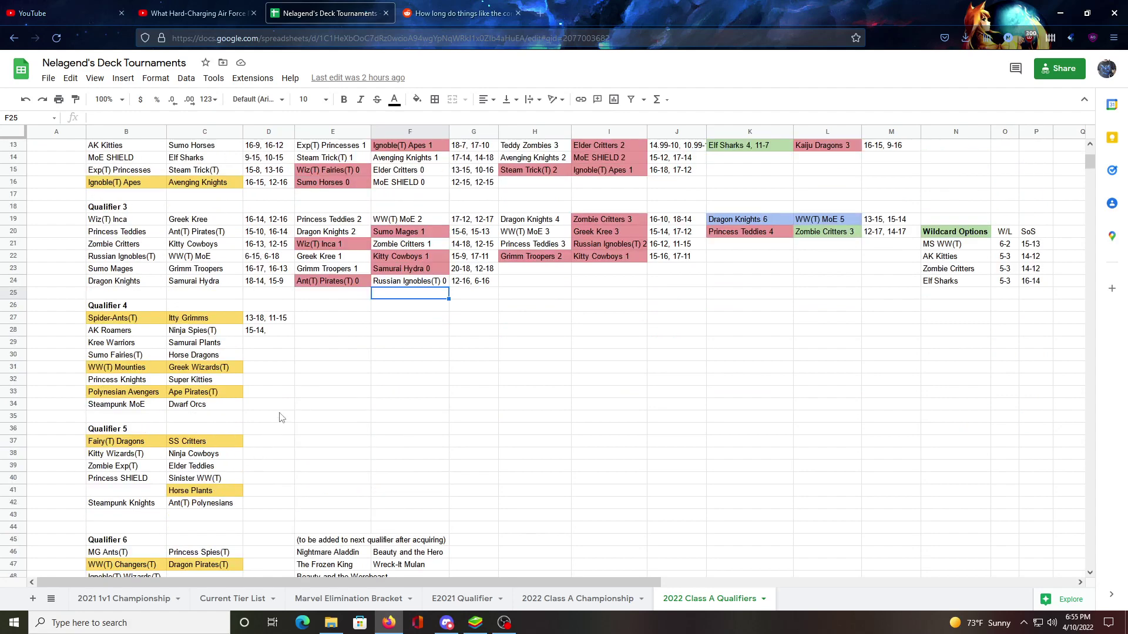
left_click(232, 457)
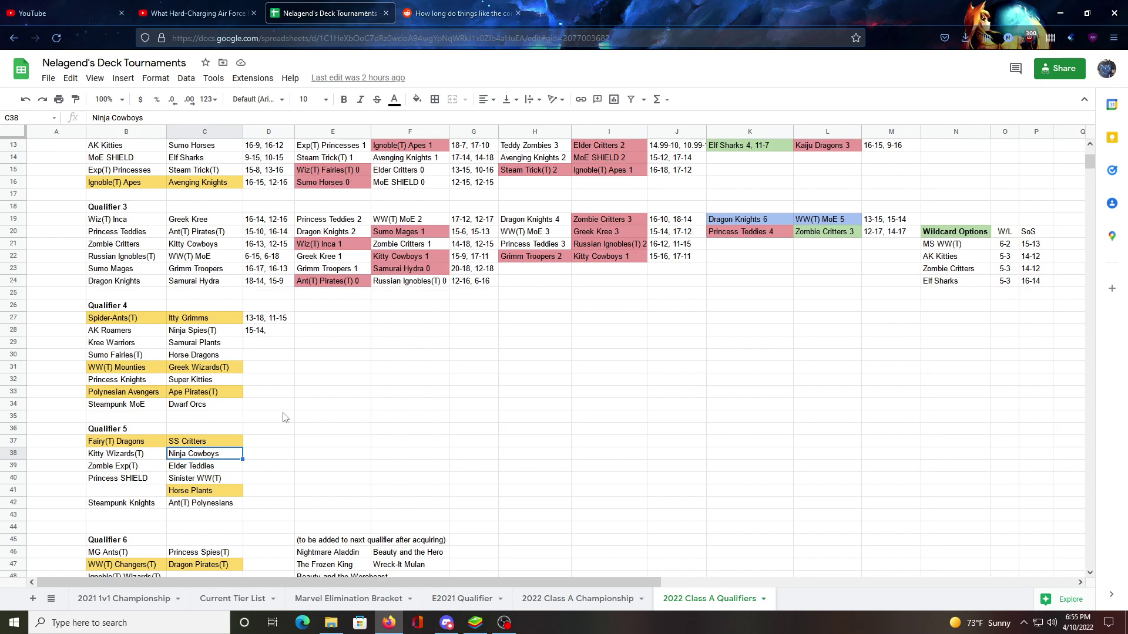
scroll(284, 417, "down", 2)
scroll(285, 417, "down", 2)
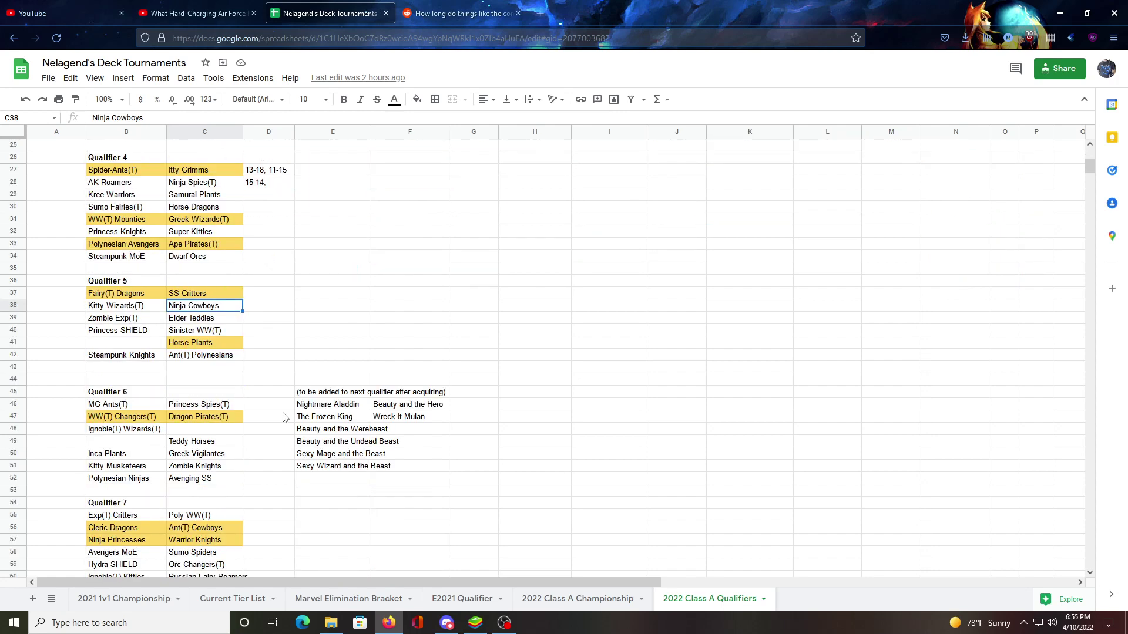
scroll(284, 417, "down", 2)
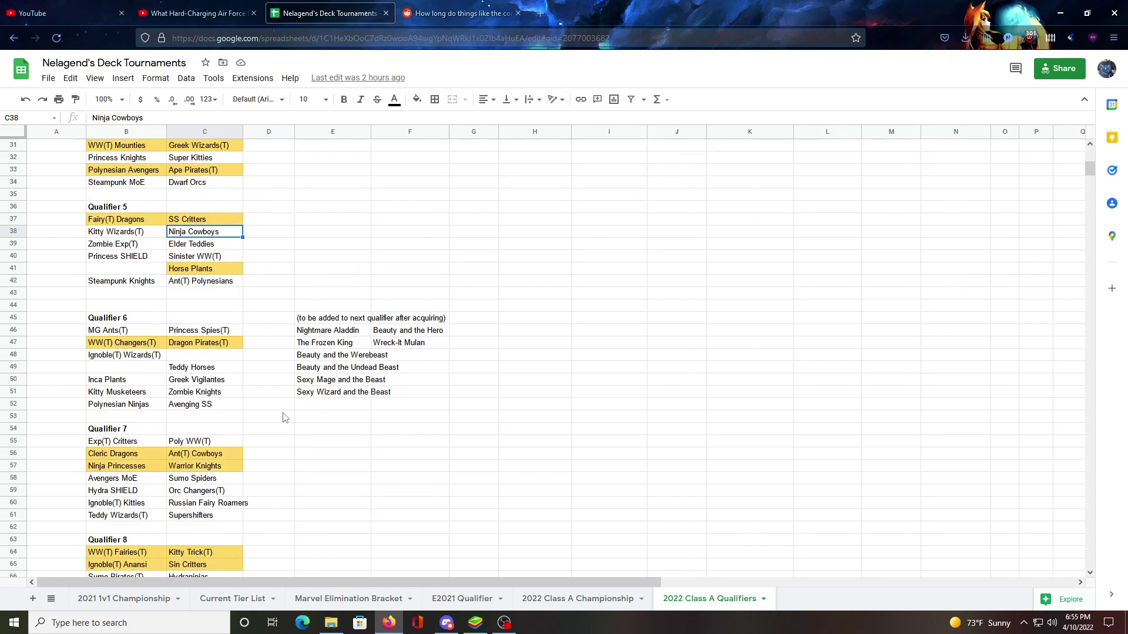
scroll(285, 417, "down", 4)
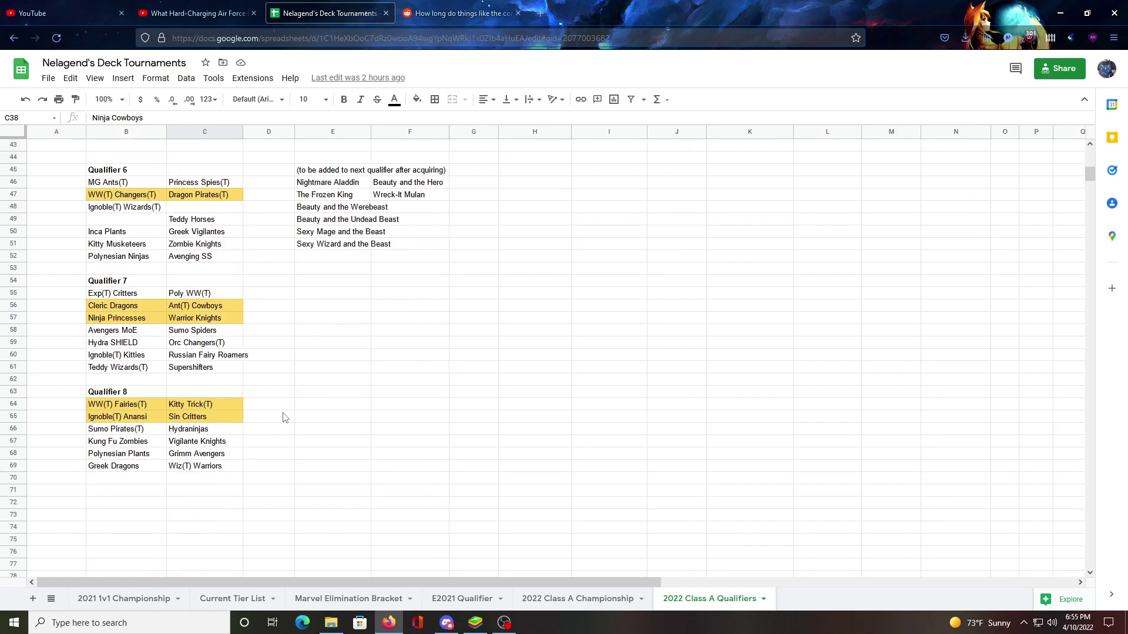
left_click(212, 309)
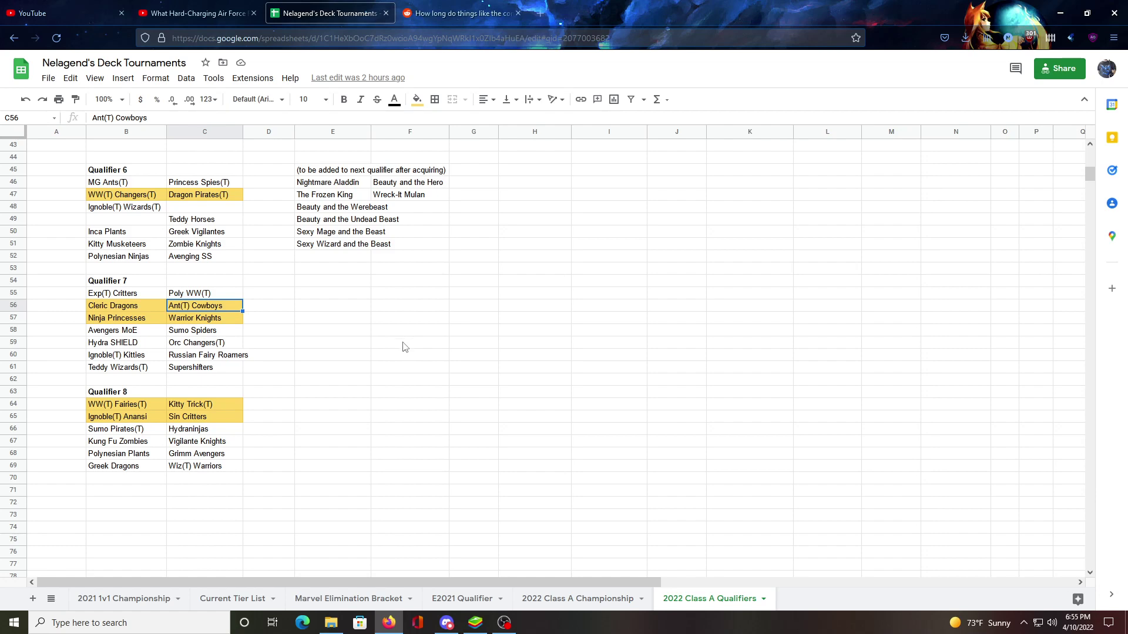
Step: Go back to Qualifier 3 and view the Wiz(T) Inca entry in Round 2
scroll(603, 421, "up", 7)
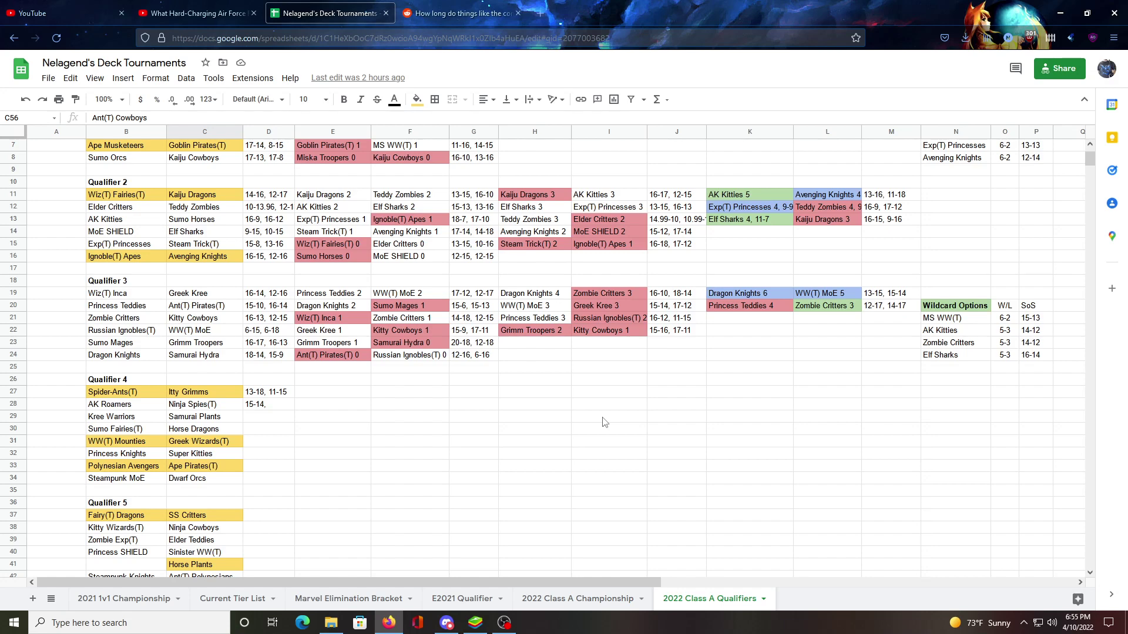
scroll(599, 422, "up", 2)
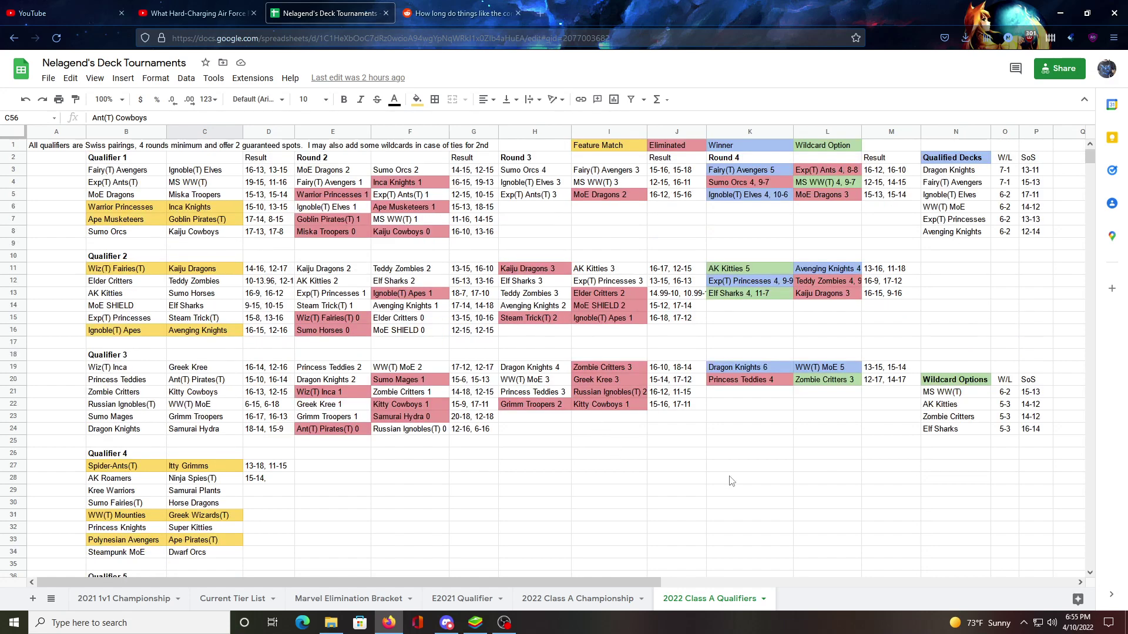
left_click(347, 394)
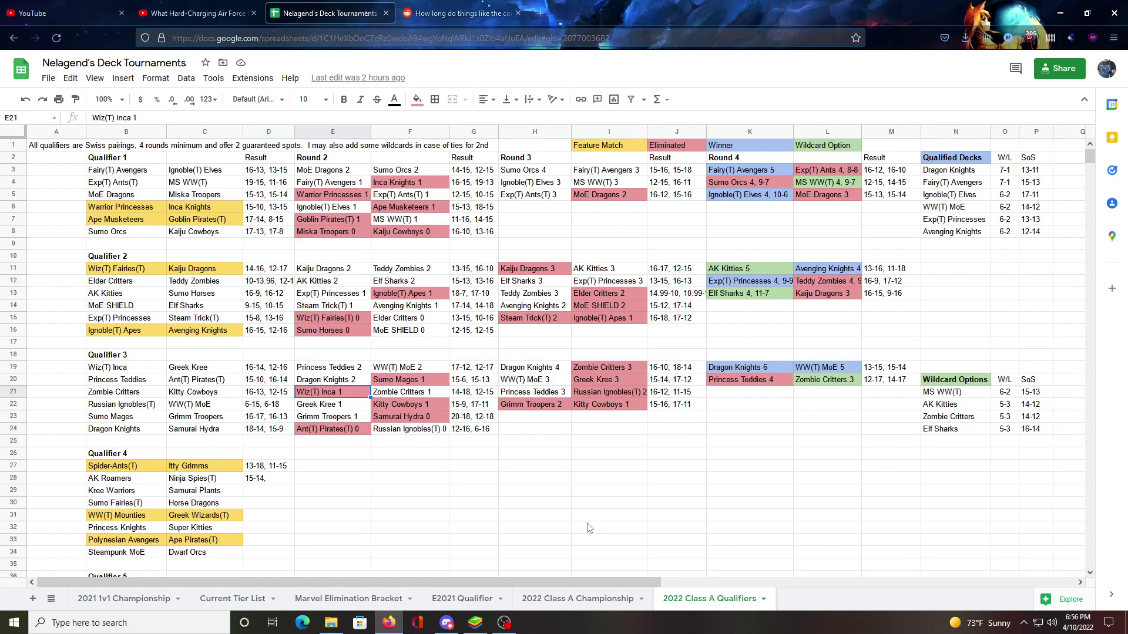
left_click(413, 491)
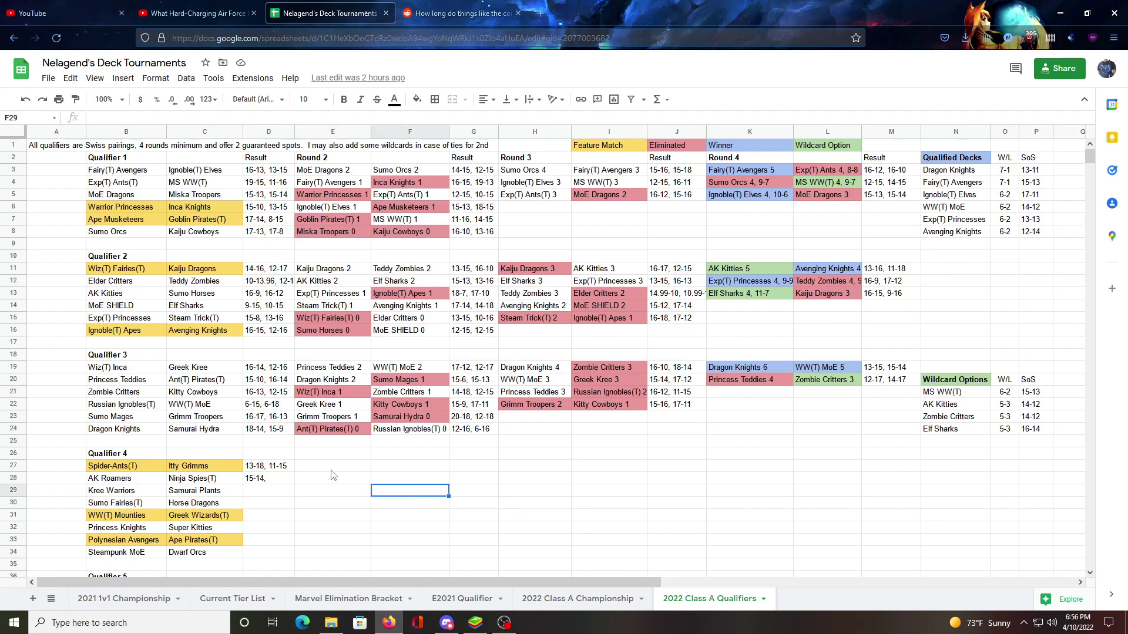
left_click(330, 469)
left_click(393, 470)
left_click(344, 467)
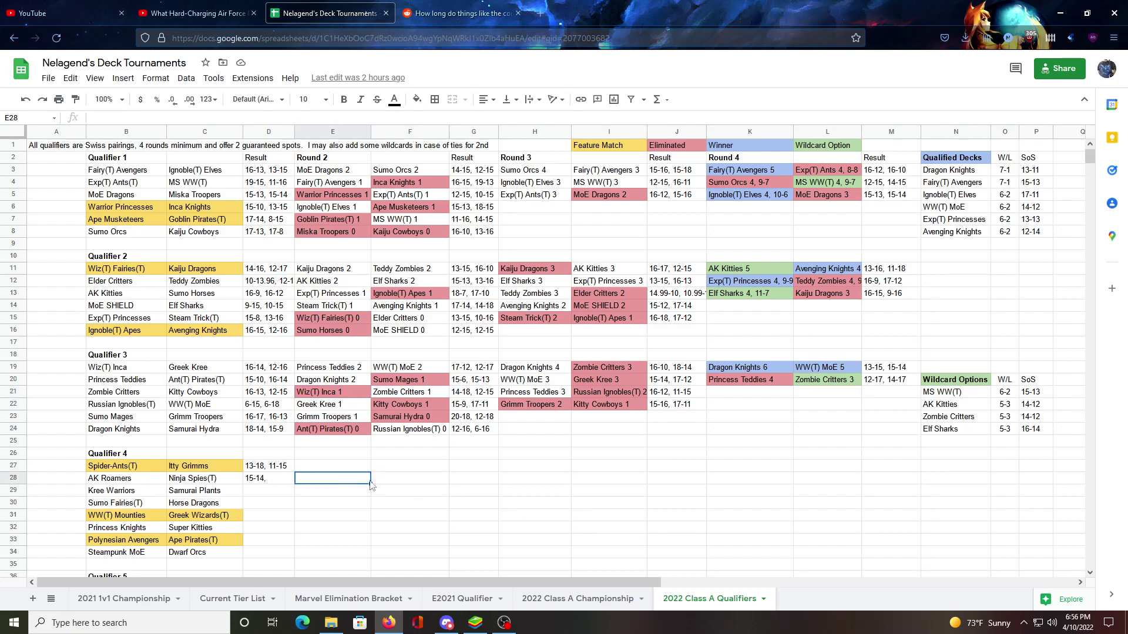
left_click(394, 468)
left_click(355, 469)
left_click(409, 472)
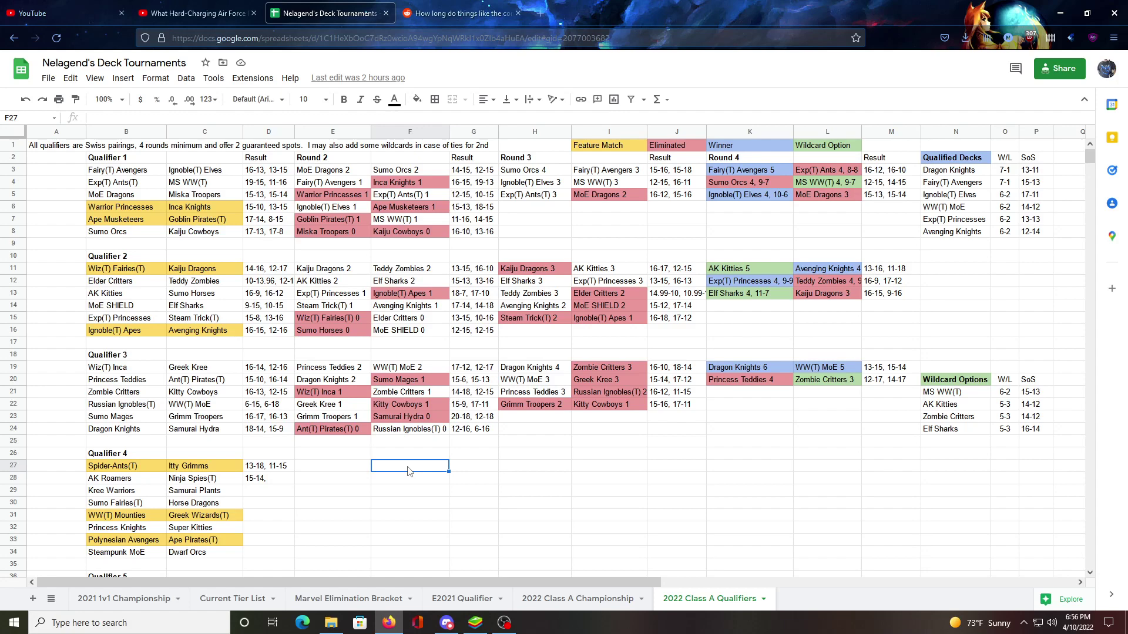
left_click(328, 465)
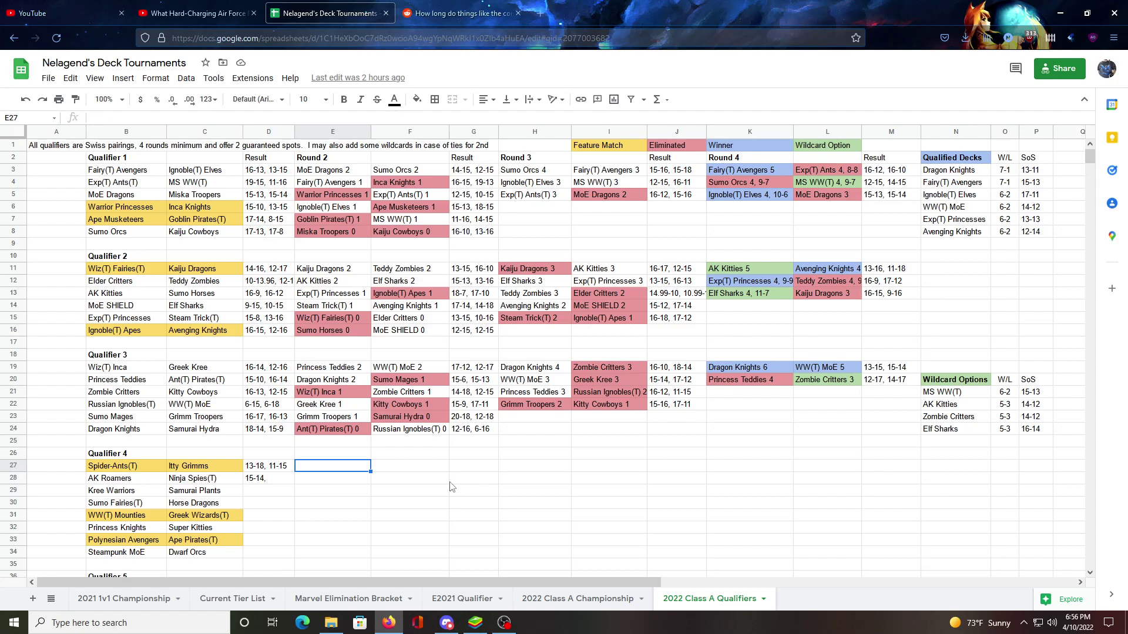
Step: Review the Wiz(T) Inca entry in Qualifier 3's Round 2 again
left_click(354, 393)
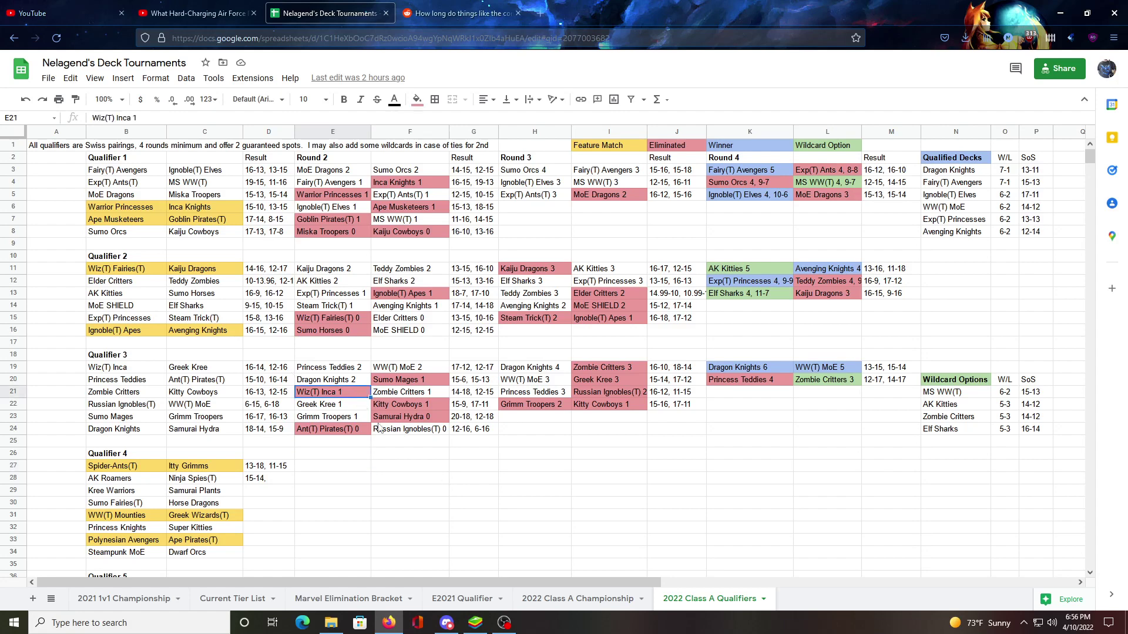
left_click(351, 465)
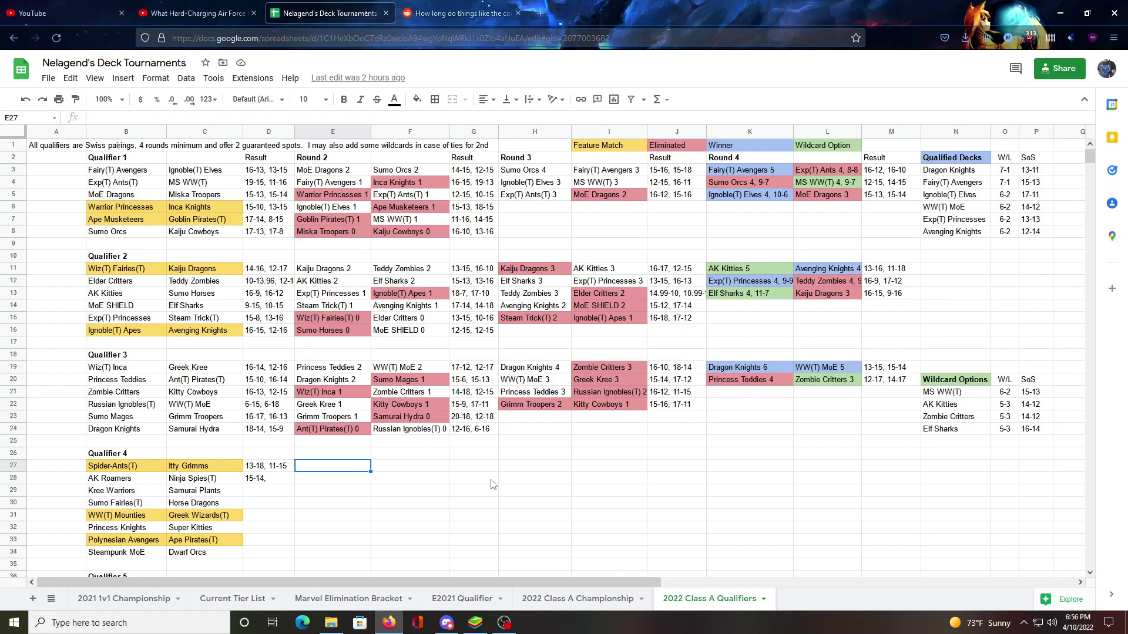
left_click(417, 476)
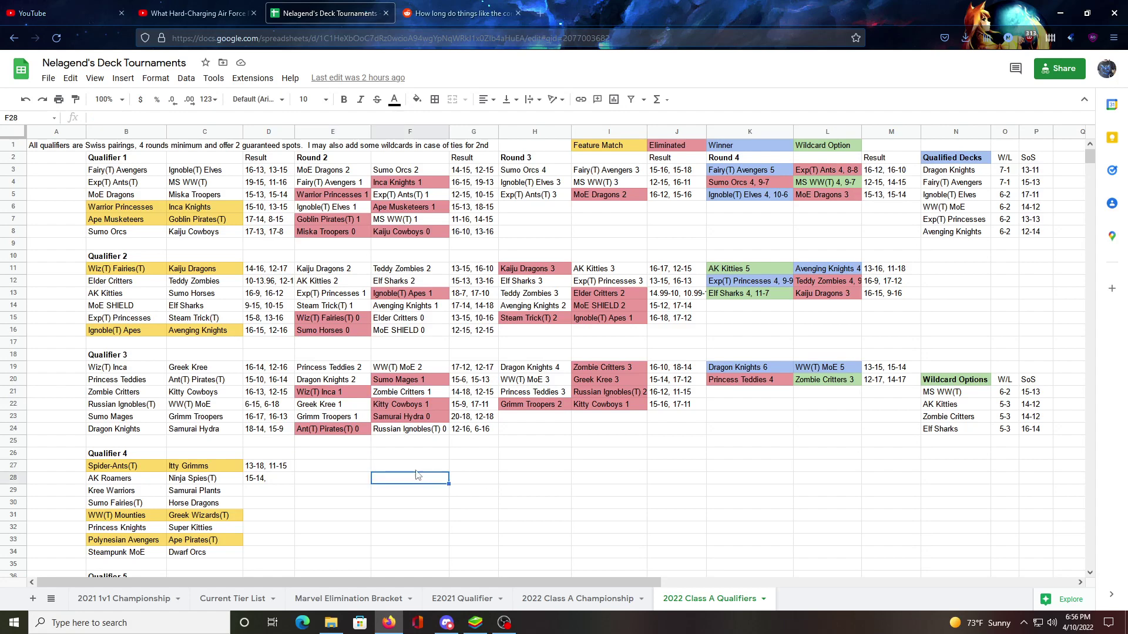
left_click(346, 480)
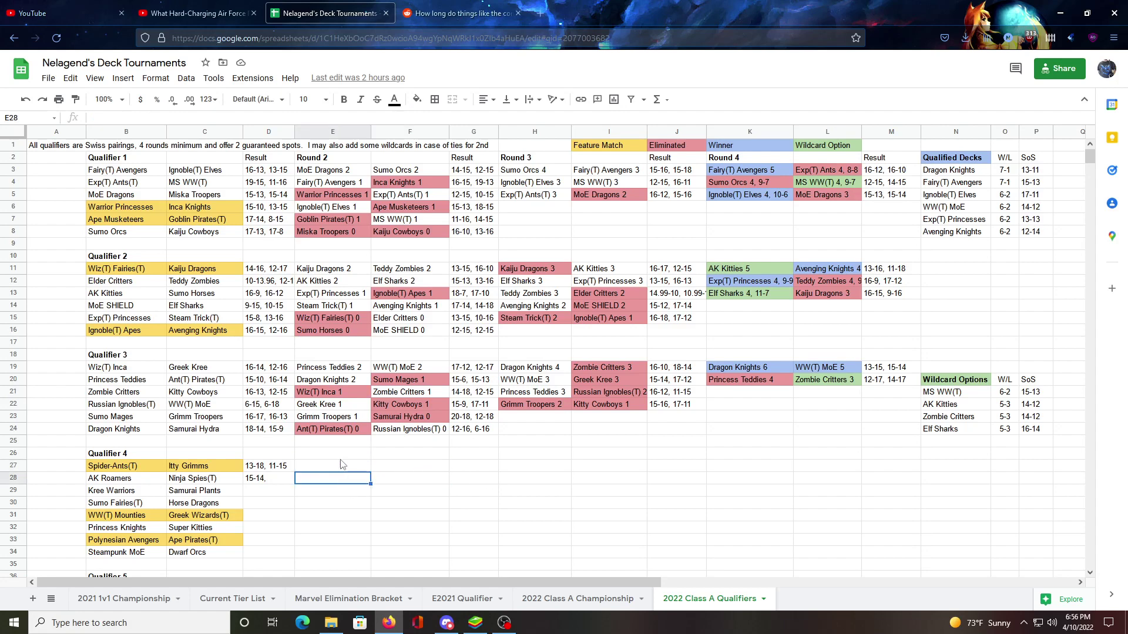
left_click(346, 396)
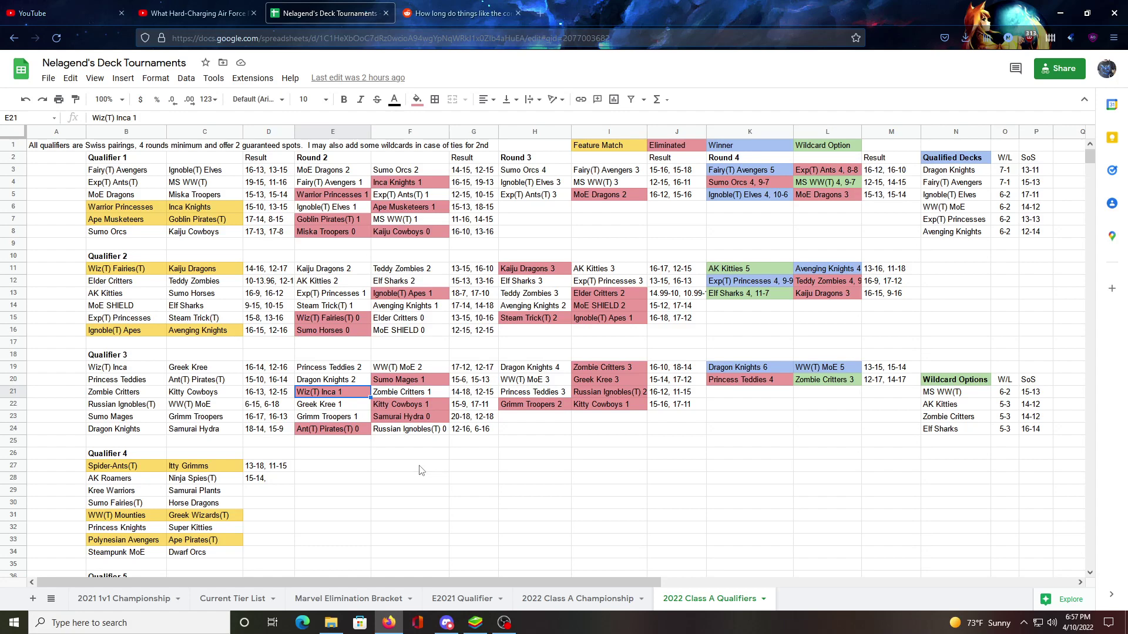
left_click(332, 477)
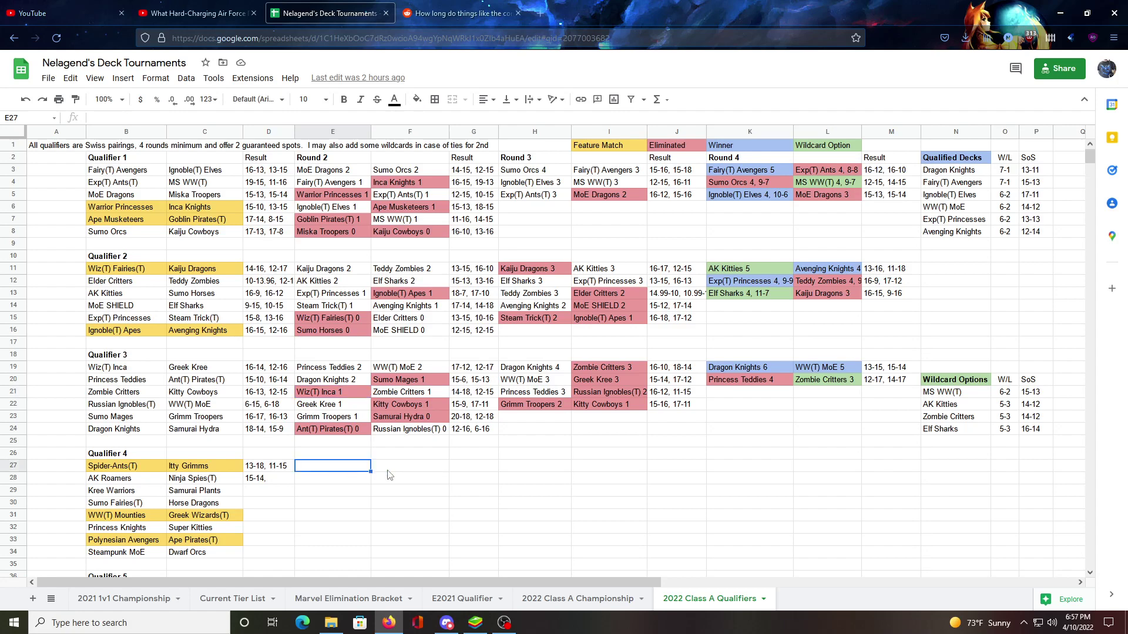
left_click(347, 468)
left_click(411, 464)
left_click(362, 479)
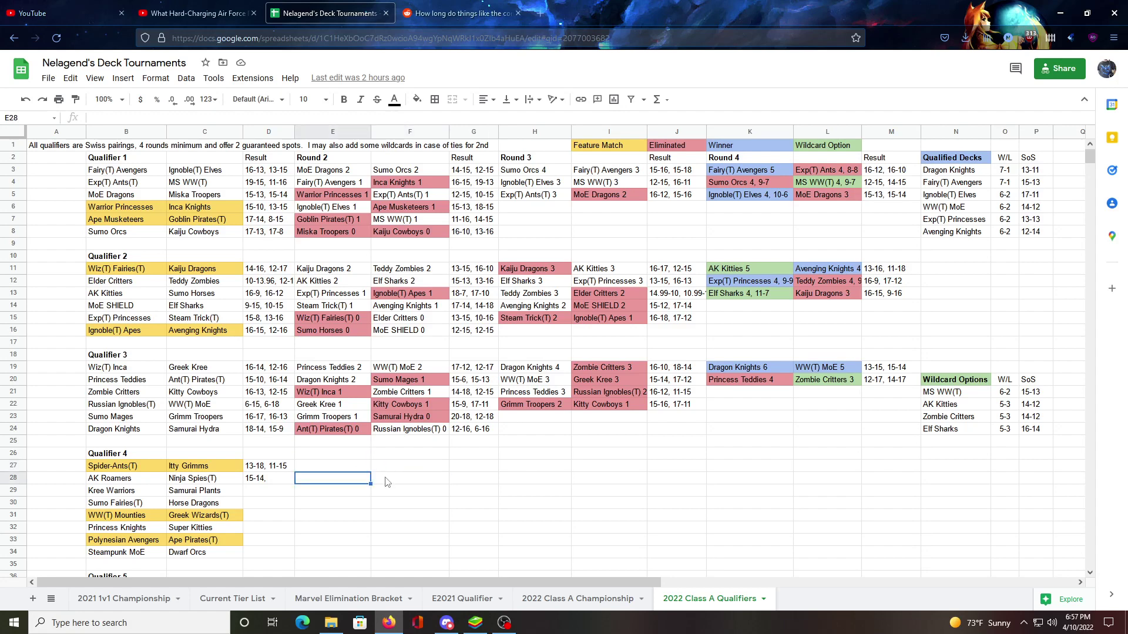
left_click(387, 481)
left_click(367, 470)
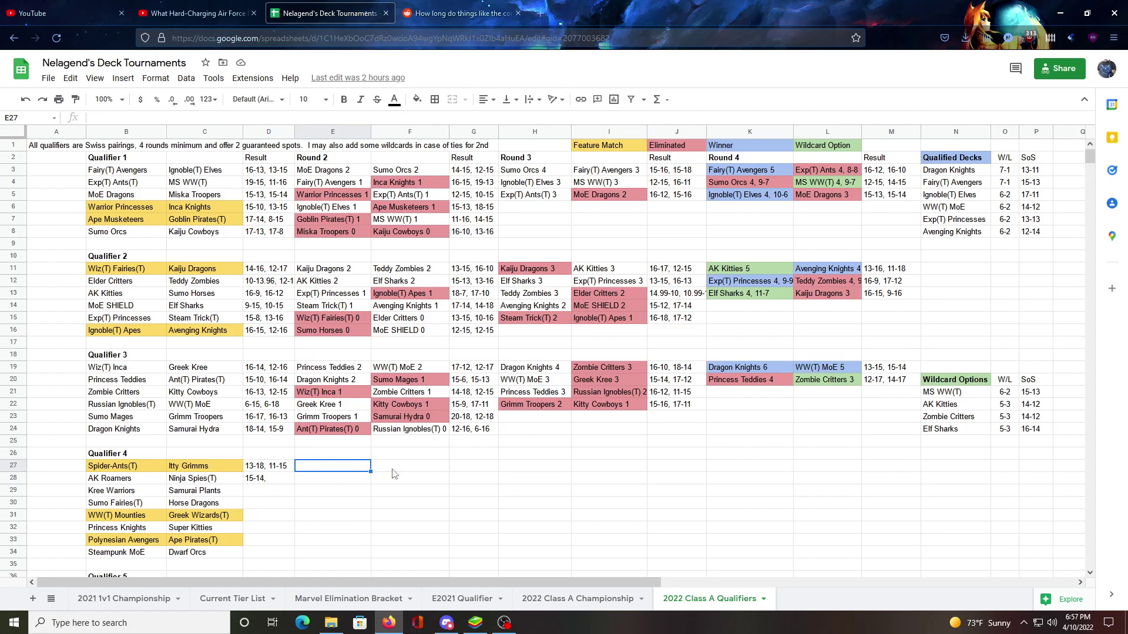
left_click(394, 475)
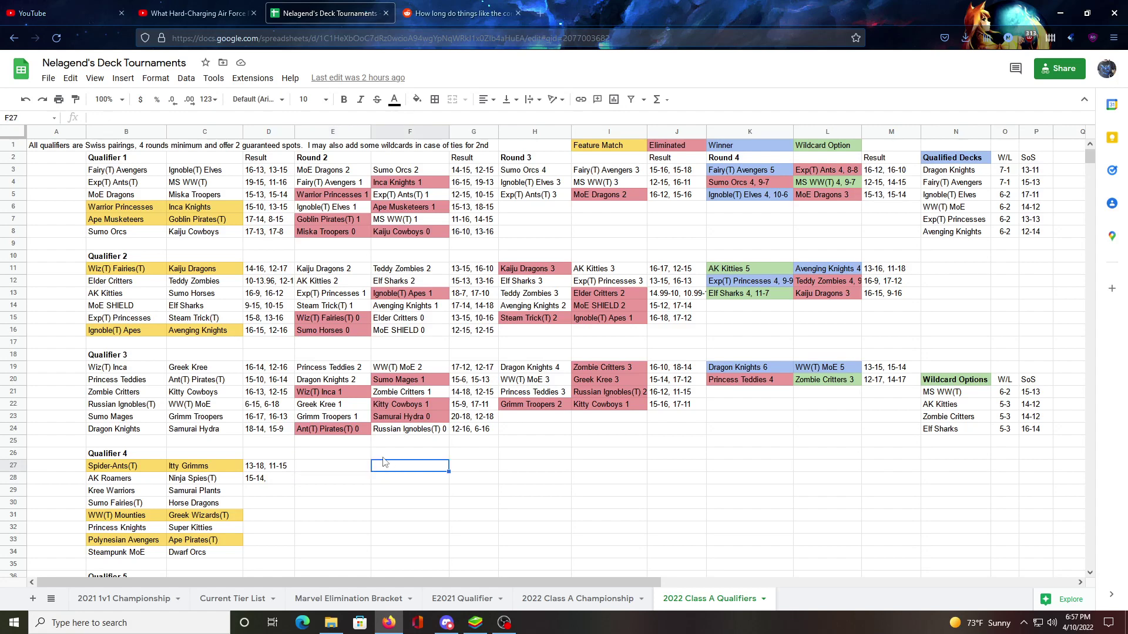
Step: Review the Sumo Mages entry in Qualifier 3's Round 2
left_click(403, 382)
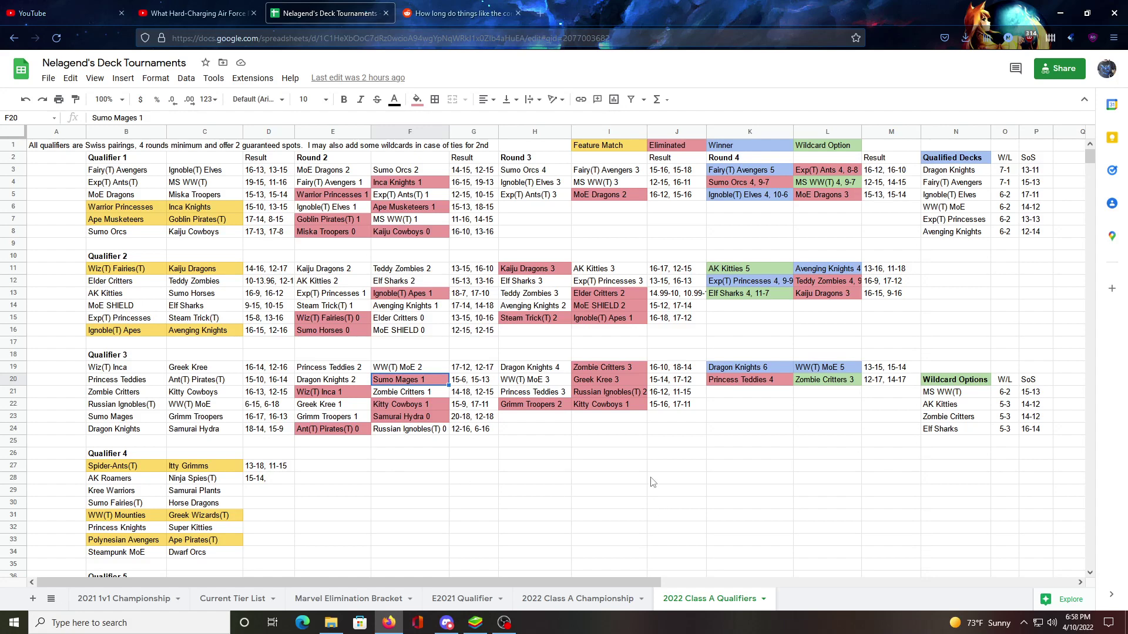
left_click(409, 492)
left_click(423, 382)
left_click(348, 470)
left_click(386, 472)
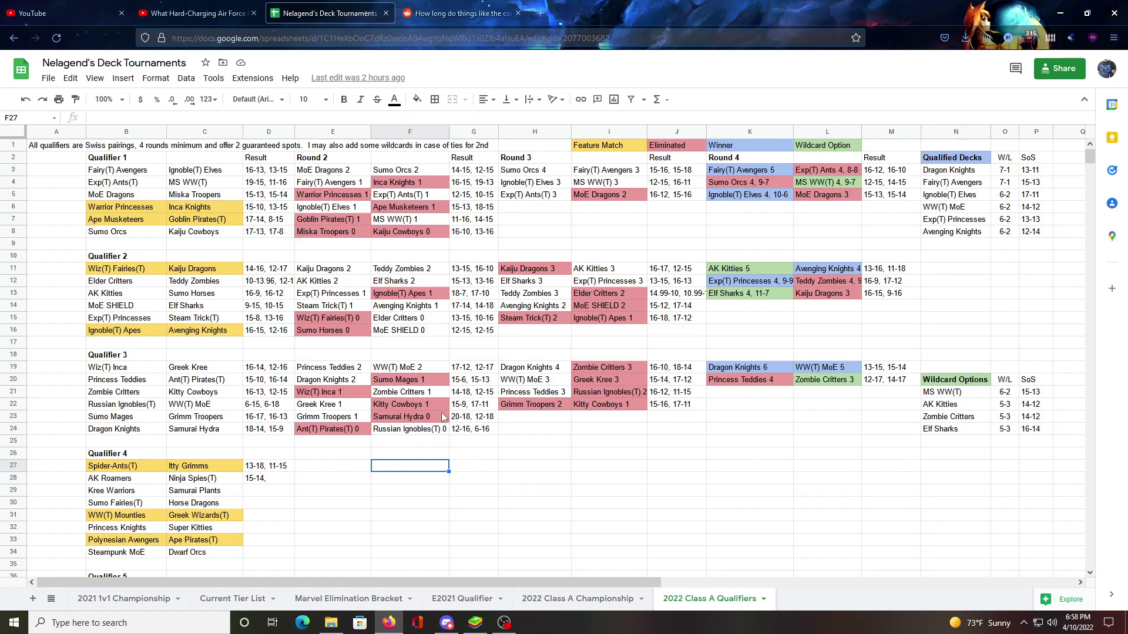
left_click(344, 468)
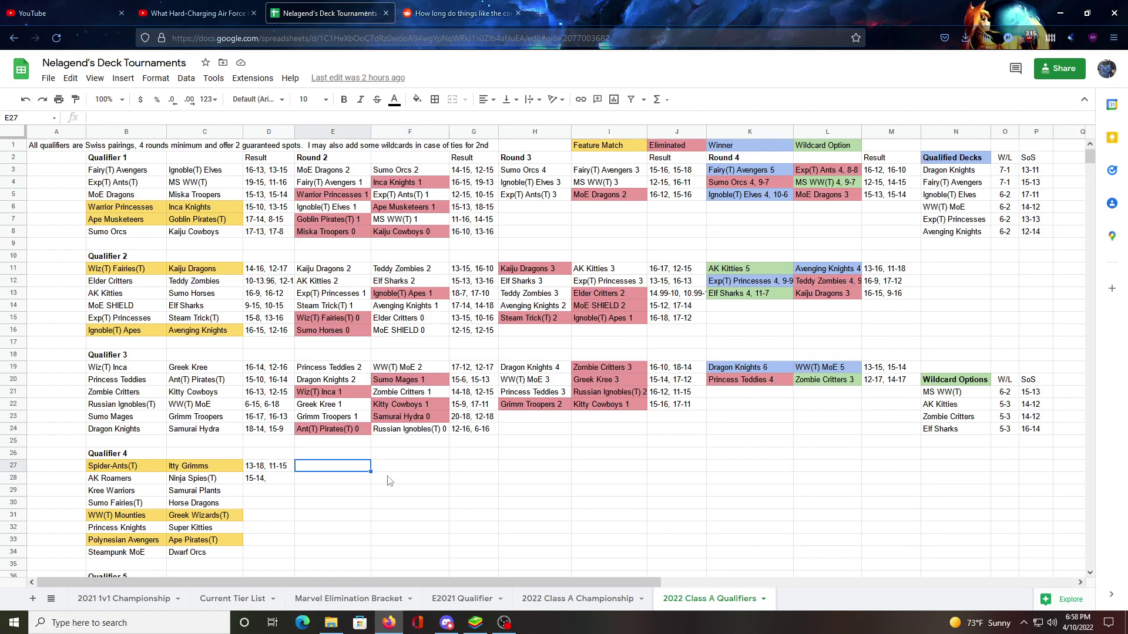
left_click(389, 481)
left_click(353, 471)
left_click(361, 481)
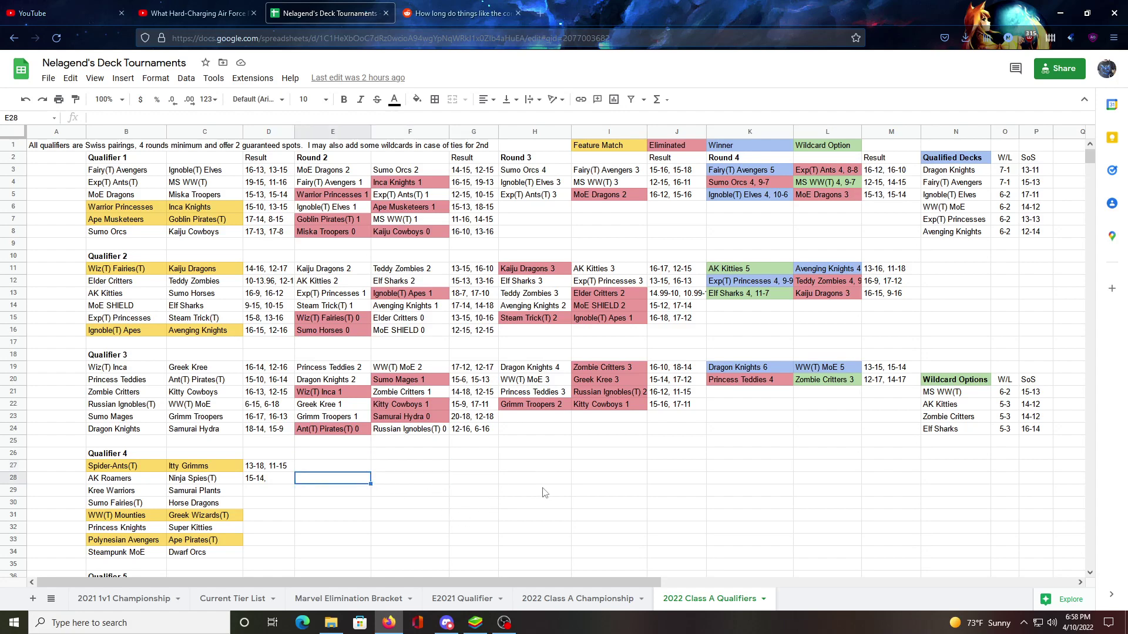
Step: Review the Samurai Hydra entry in Qualifier 3's Round 2, and check the Princess Teddies entry in the same round
left_click(423, 418)
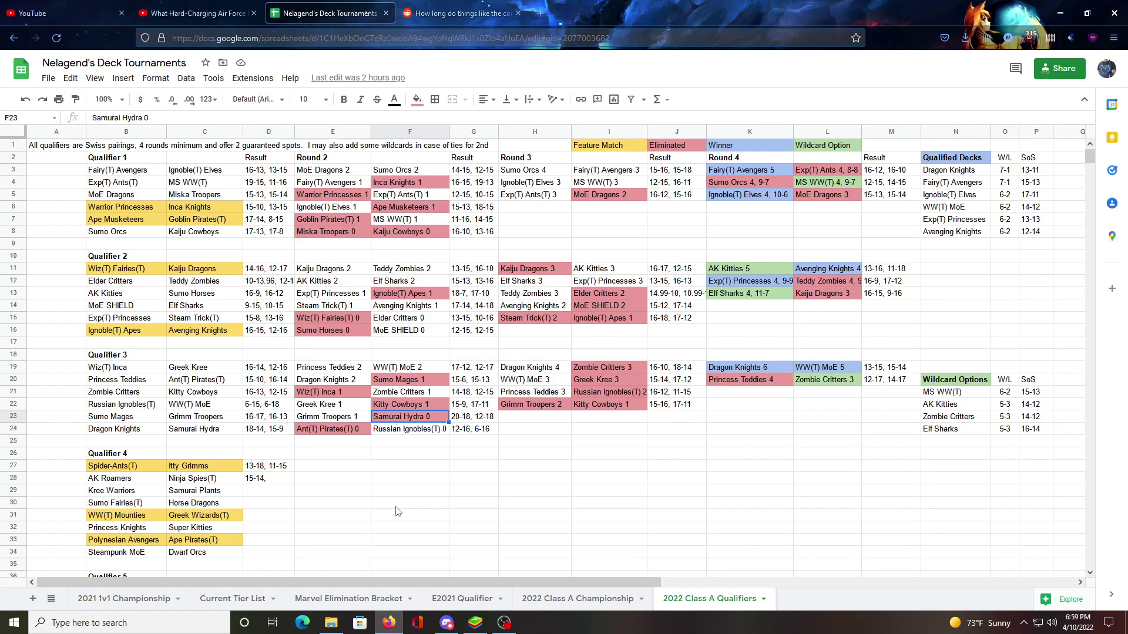
left_click(319, 469)
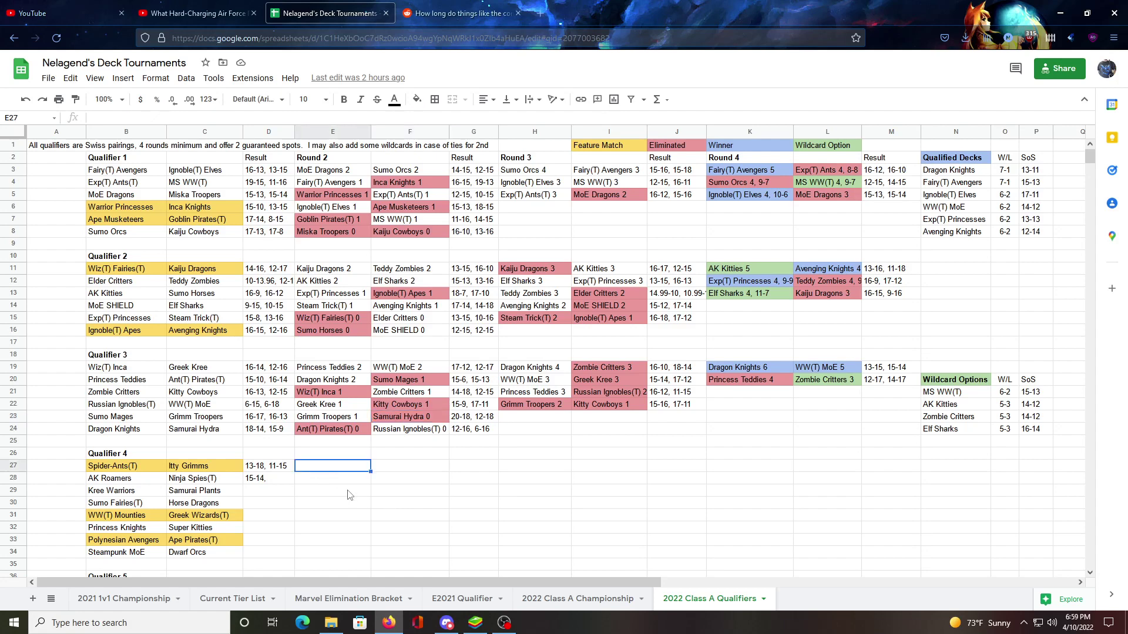
left_click(425, 419)
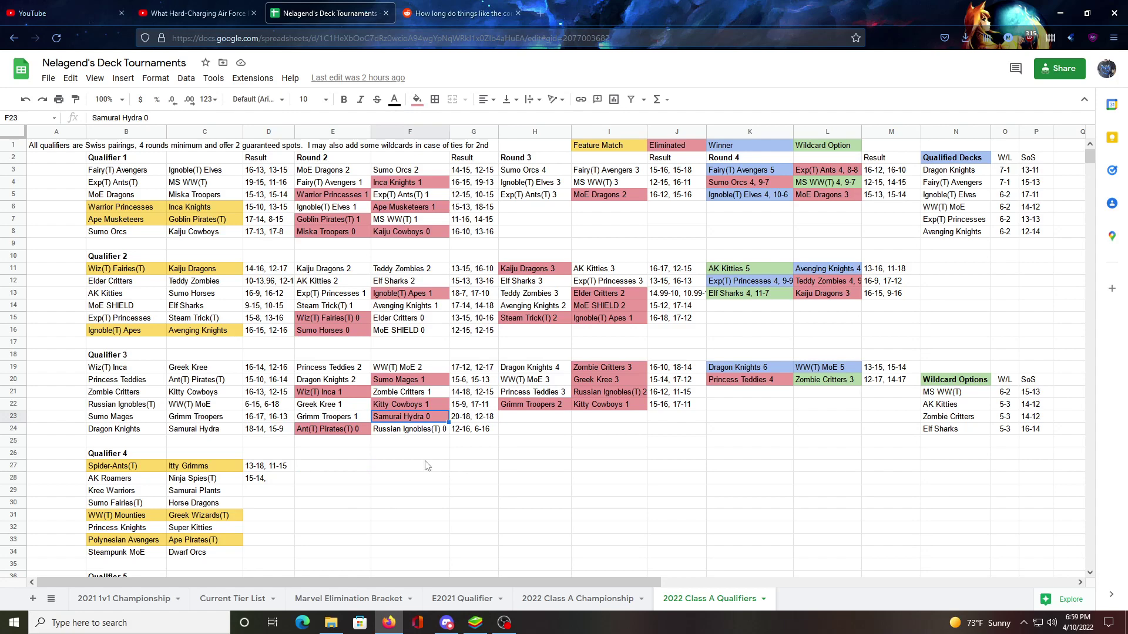
left_click(348, 366)
left_click(444, 494)
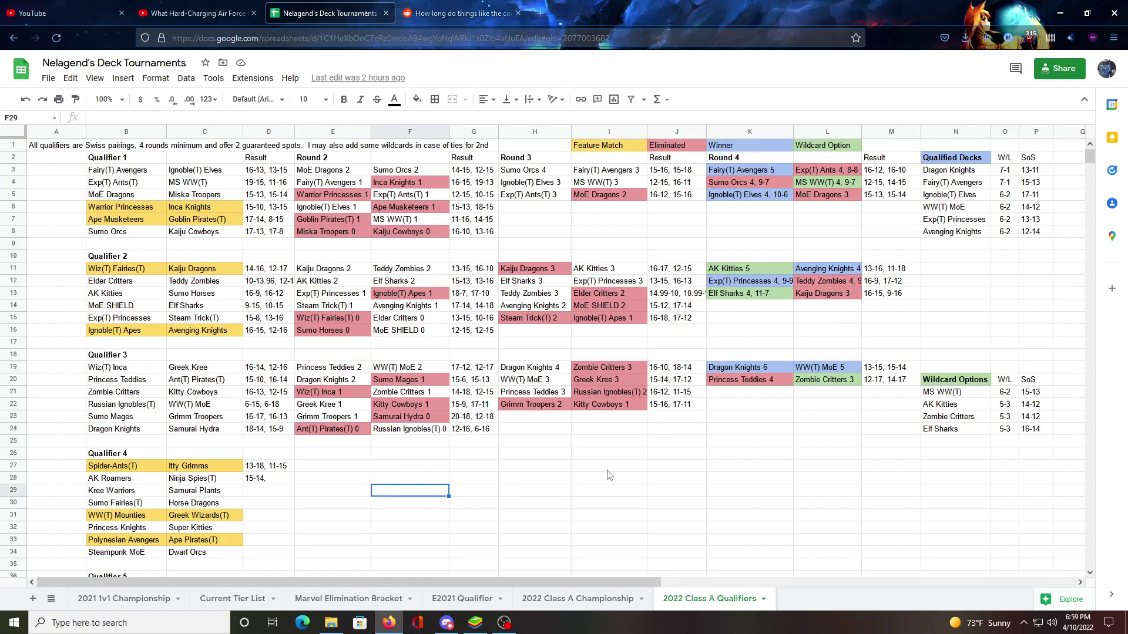
Step: View the Grimm Troopers entry in Qualifier 3's Round 3 and the WW(T) MoE entry in Round 4
left_click(536, 409)
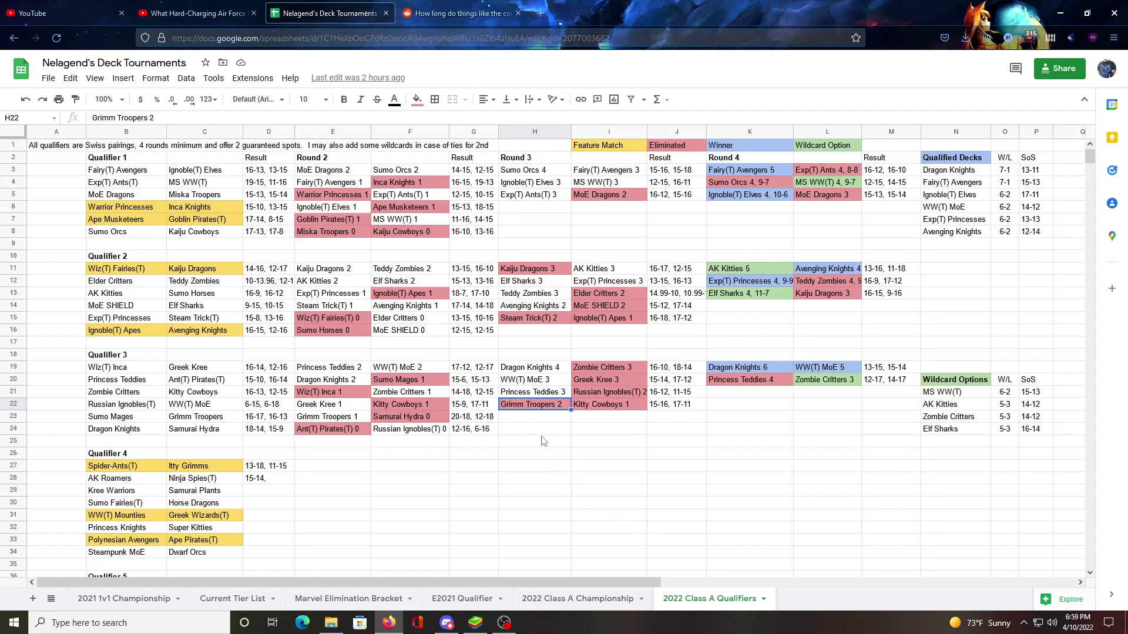
left_click(822, 368)
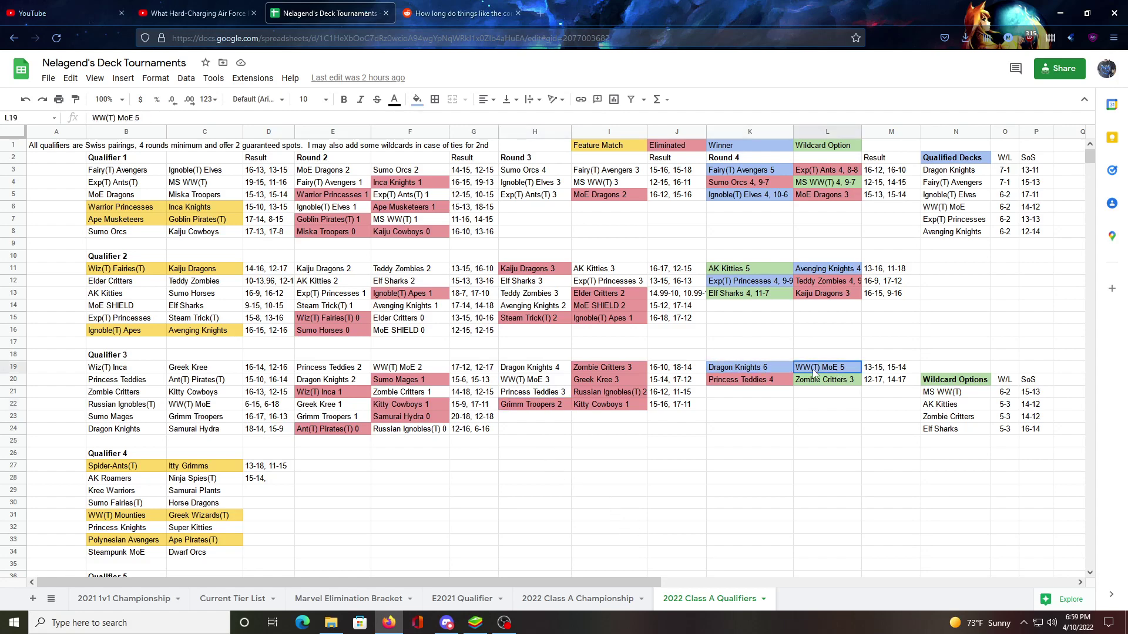
left_click(750, 417)
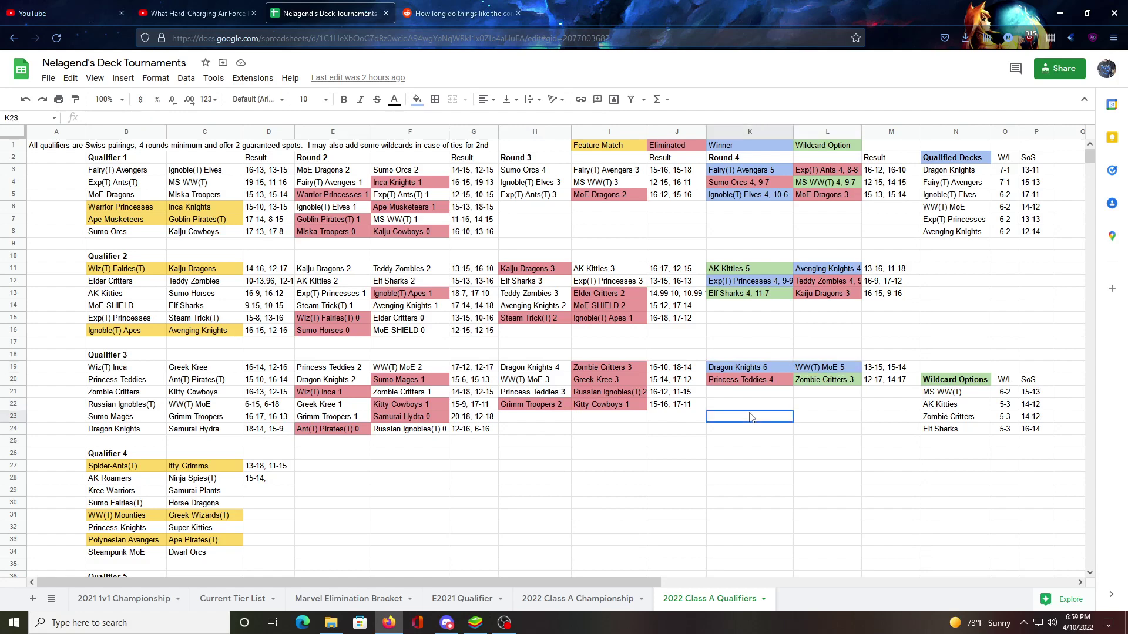
left_click(550, 419)
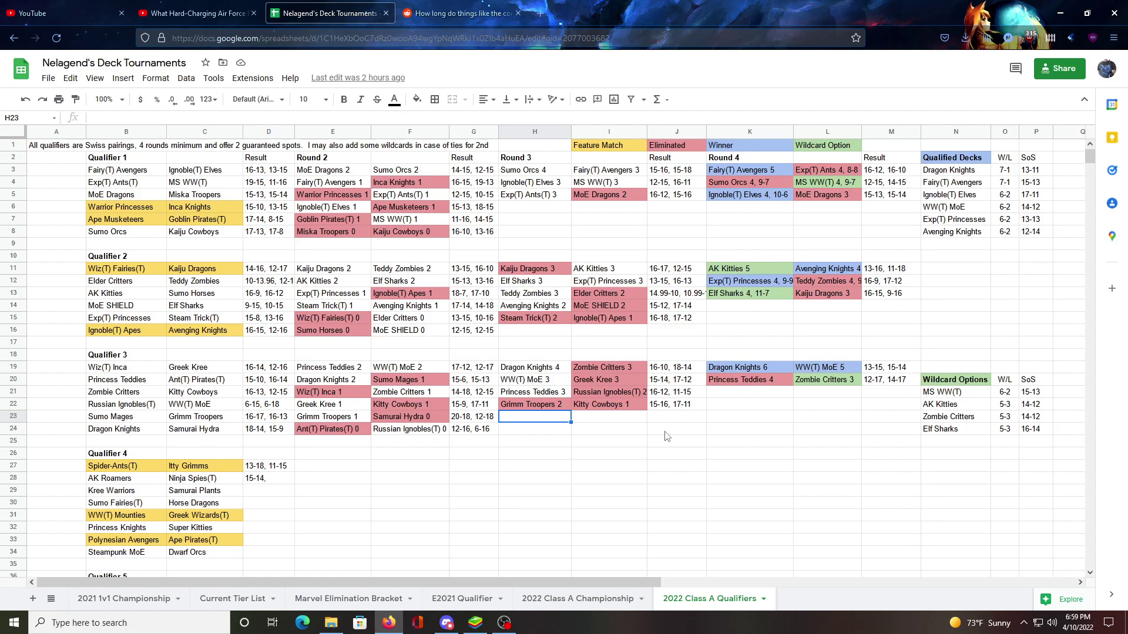
Step: Go back to the Grimm Troopers entry in Qualifier 3's Round 3 and examine it among the eliminated decks
left_click(563, 409)
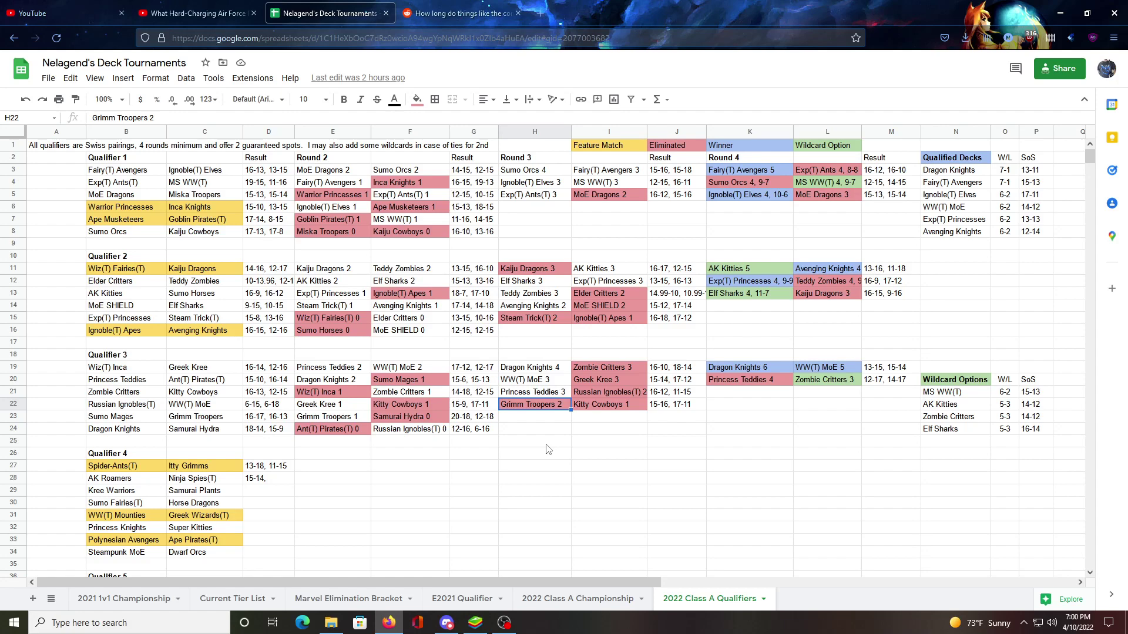
left_click(547, 445)
left_click(539, 413)
left_click(544, 432)
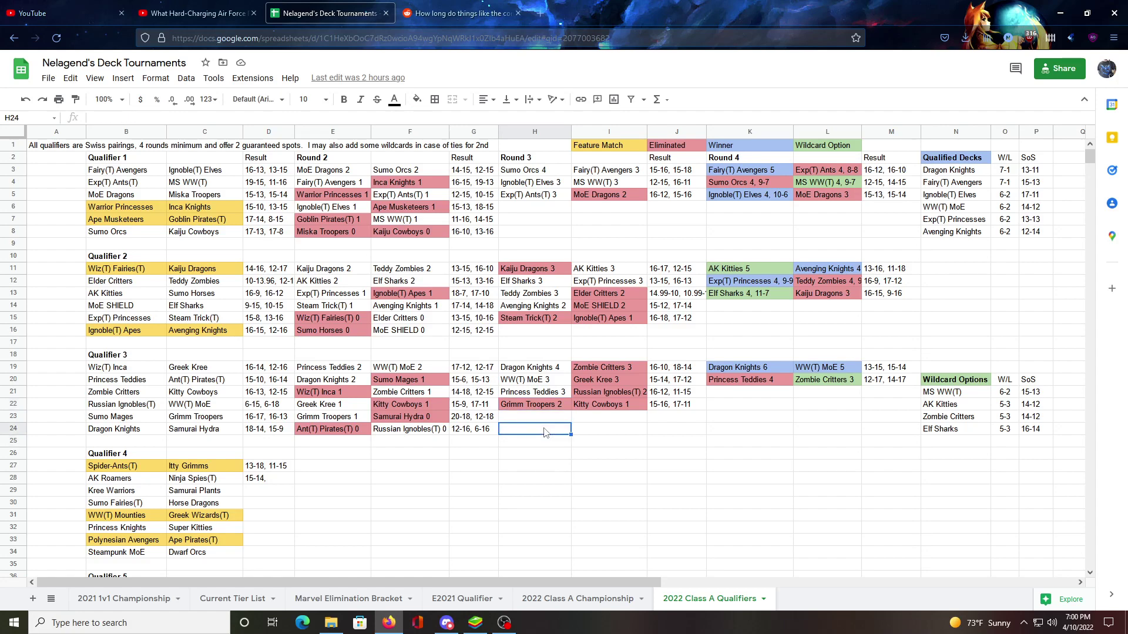
left_click(540, 410)
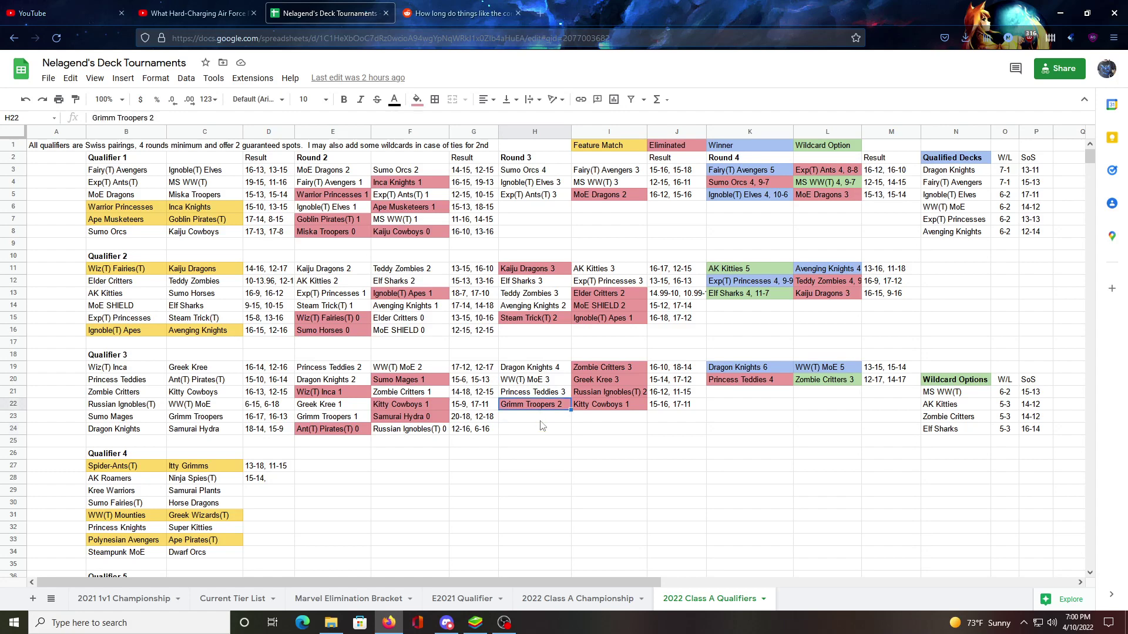
left_click(541, 430)
left_click(544, 412)
left_click(537, 430)
left_click(538, 405)
key("ctrl+y")
left_click(540, 430)
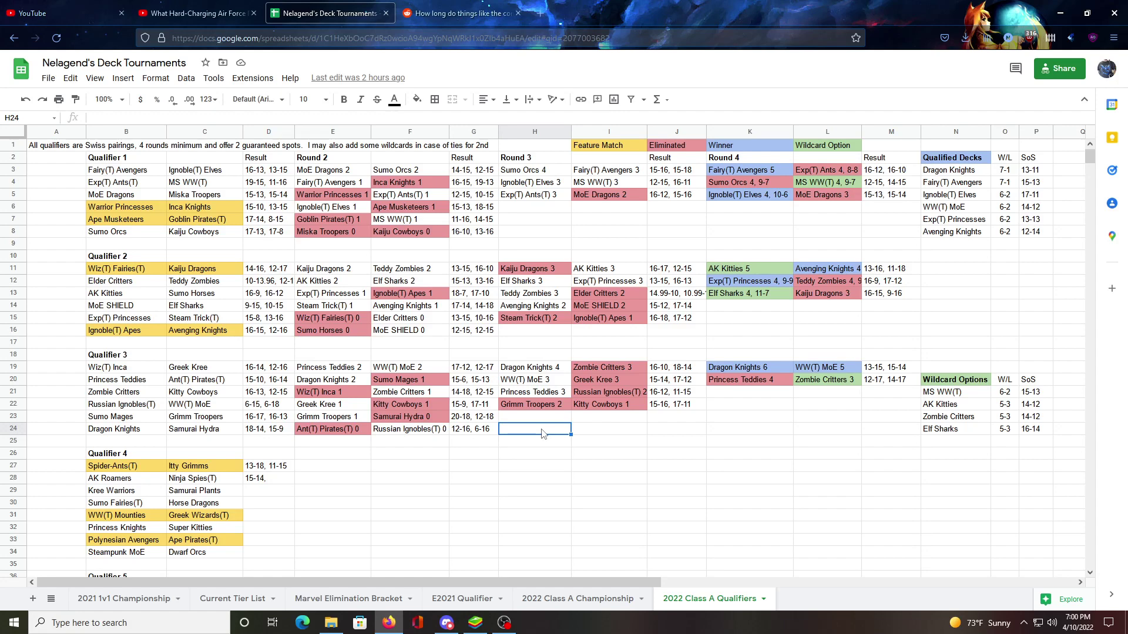
left_click(545, 408)
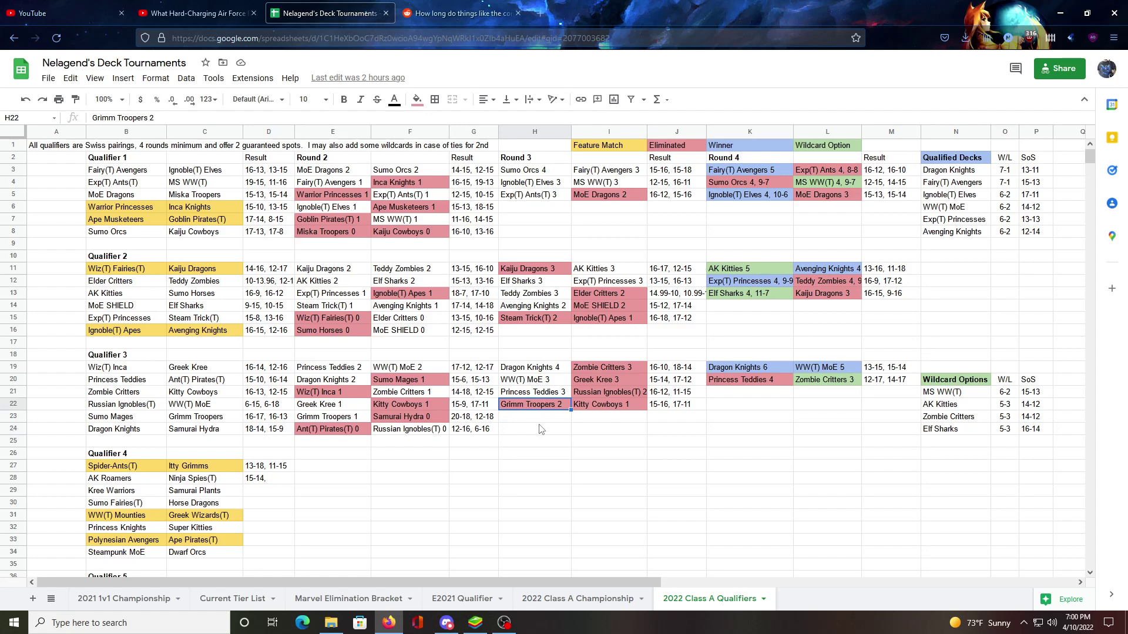
left_click(542, 433)
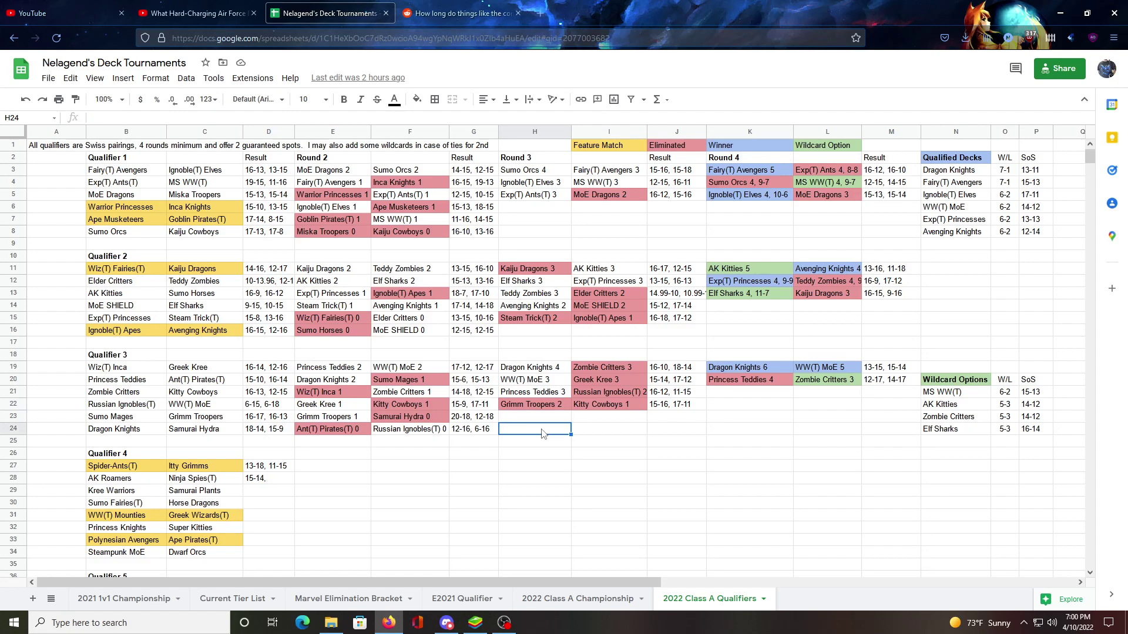
left_click(538, 409)
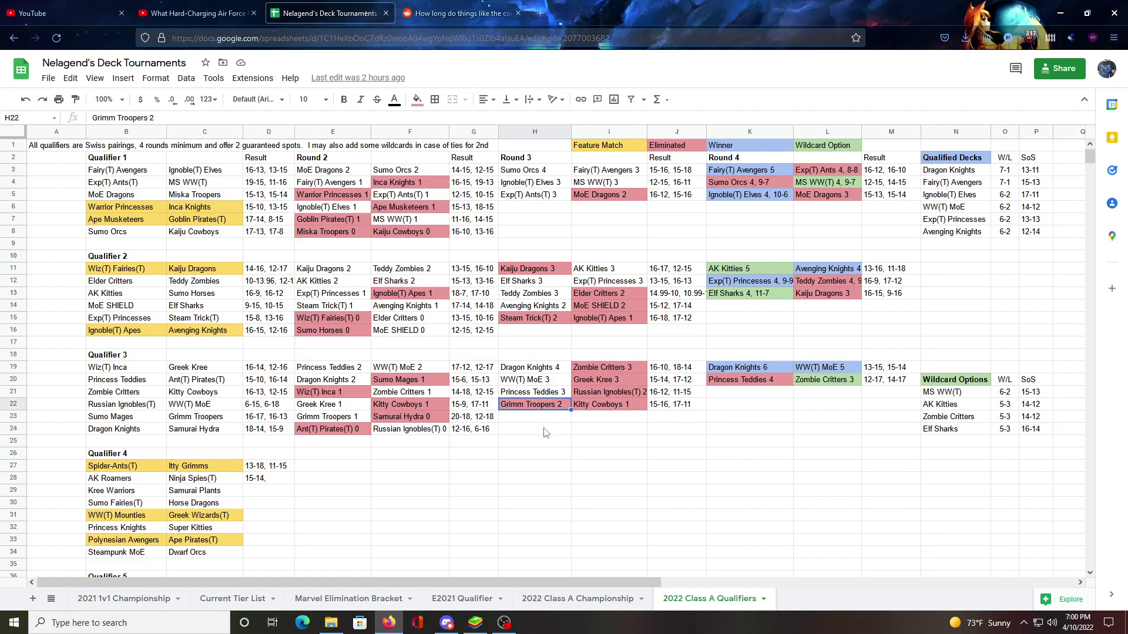
Step: Review the Russian Ignobles(T) entry in Qualifier 3's Round 3
left_click(609, 392)
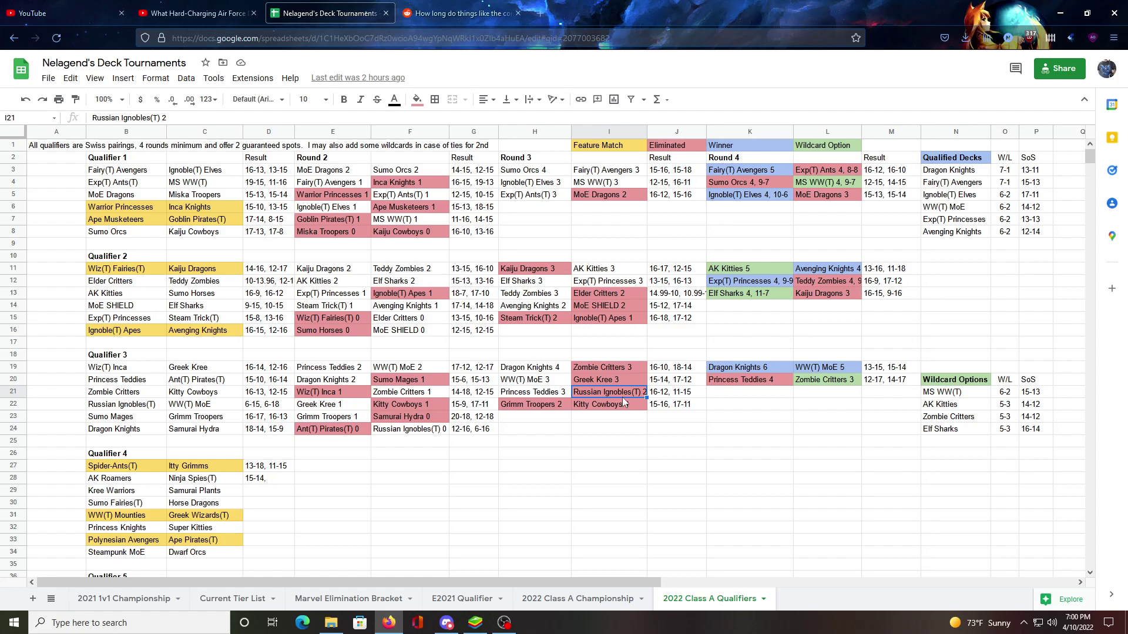
left_click(521, 432)
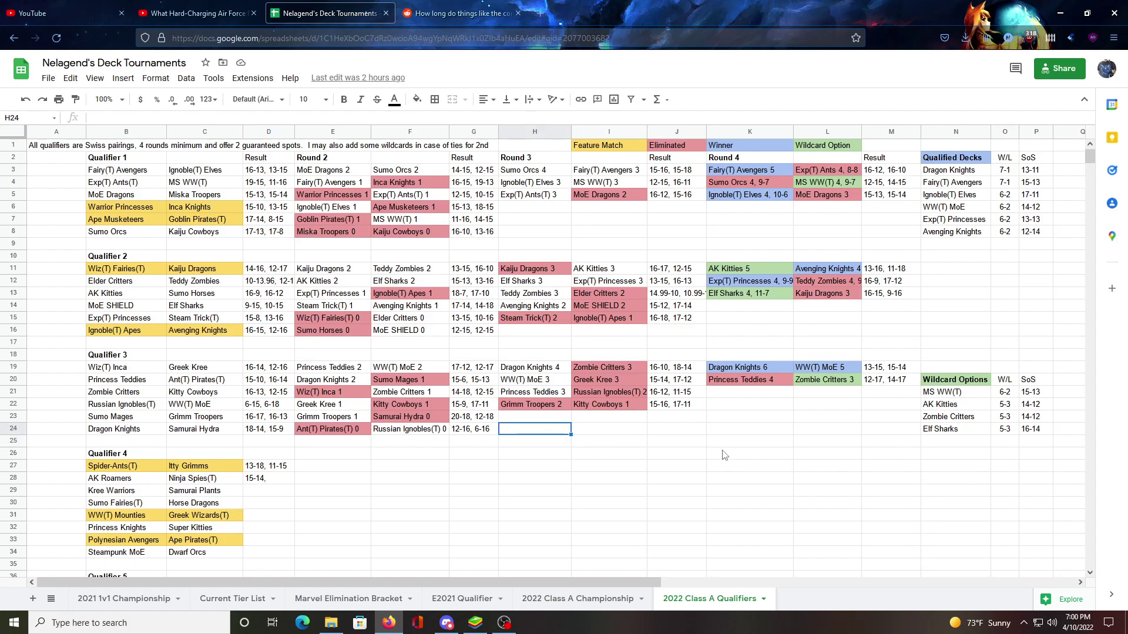
left_click(616, 400)
left_click(546, 435)
Step: Trace Greek Kree through Qualifier 3's first three rounds, including its Round 3 pairing with WW(T) MoE
left_click(605, 380)
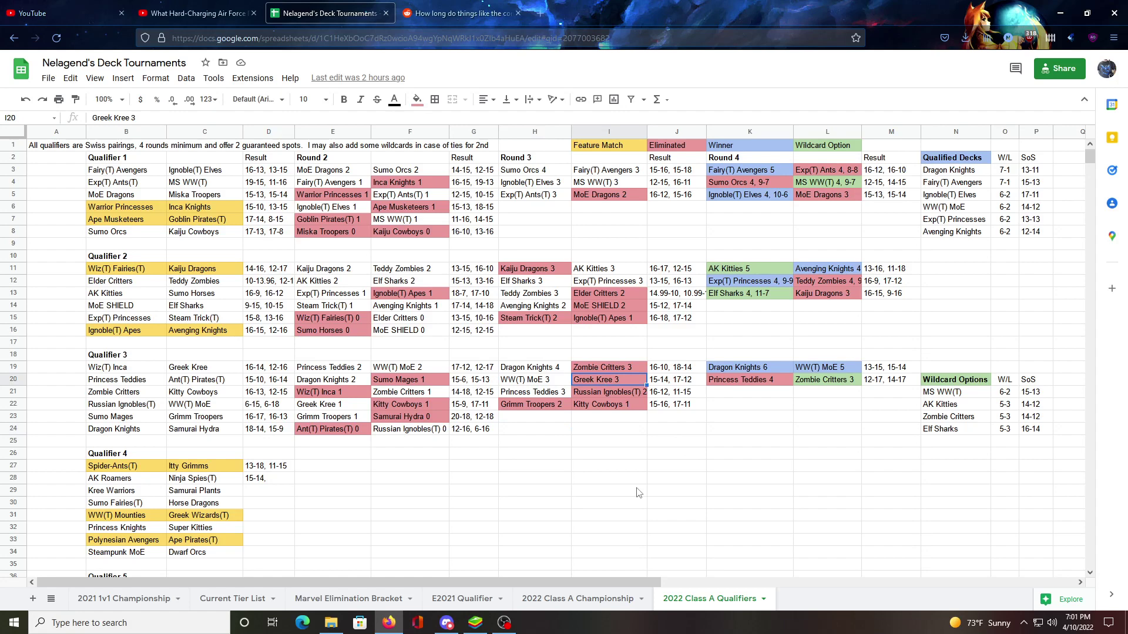
left_click(534, 381)
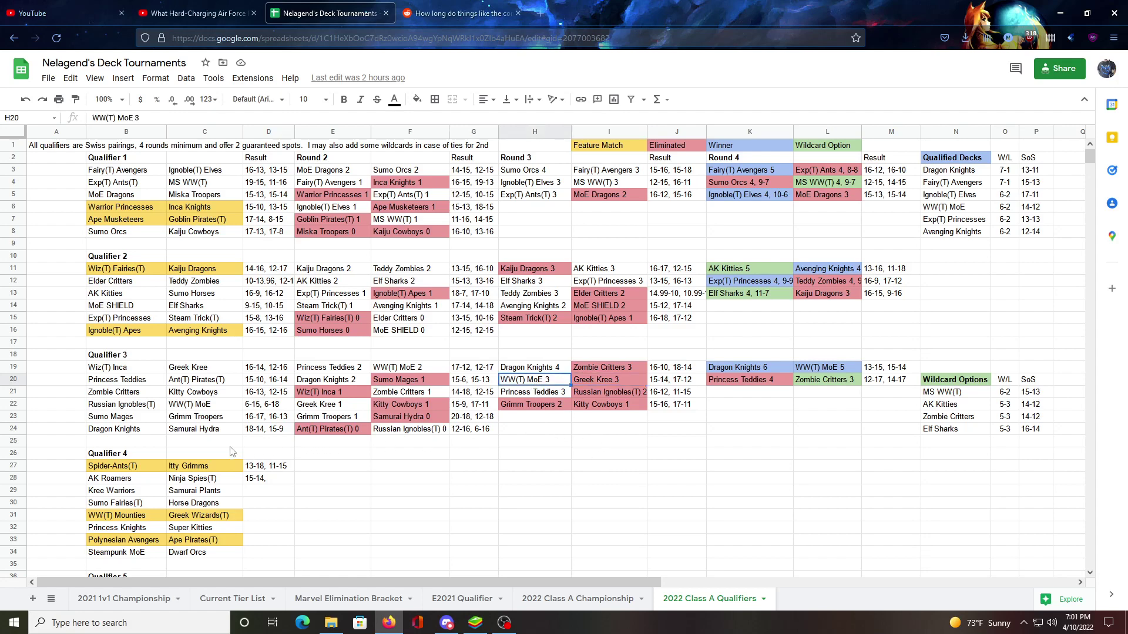
left_click(196, 368)
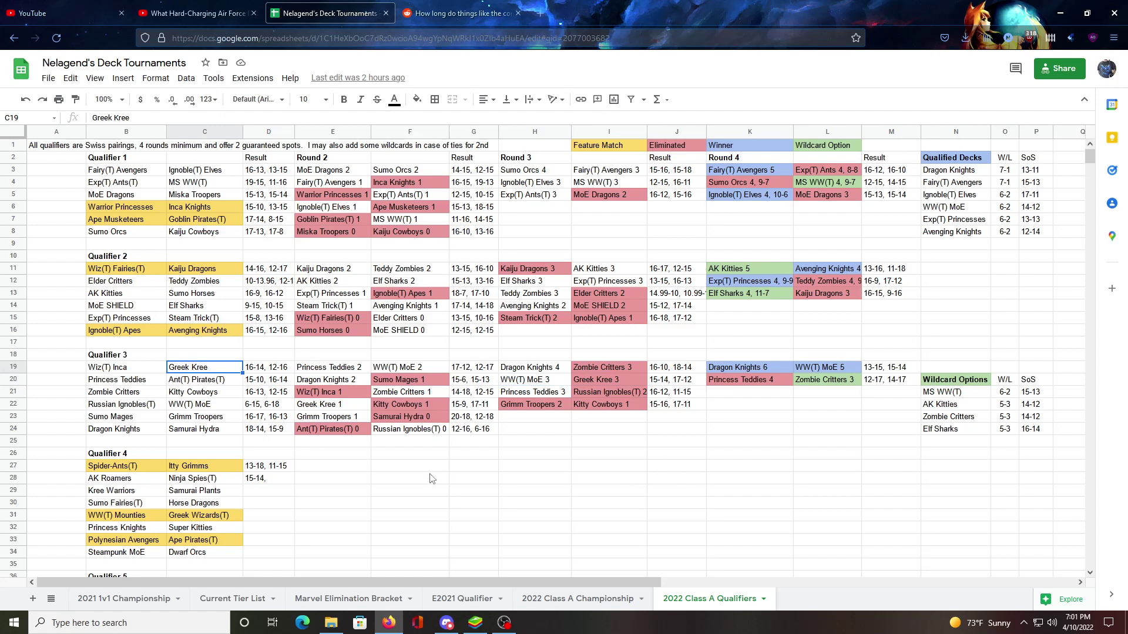
left_click(345, 406)
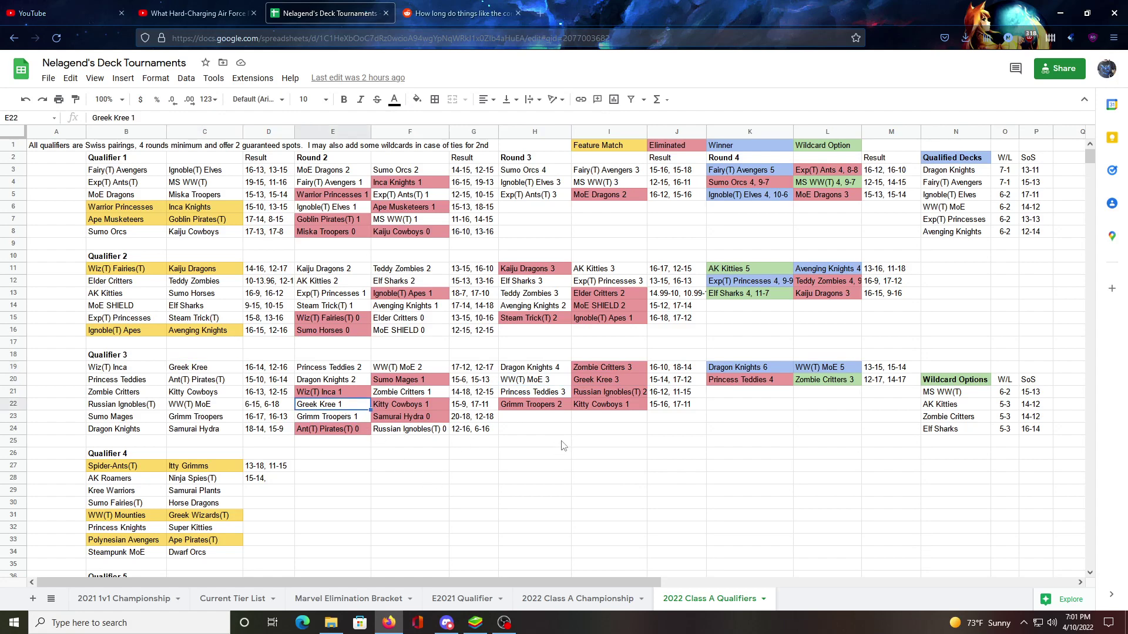
left_click(605, 381)
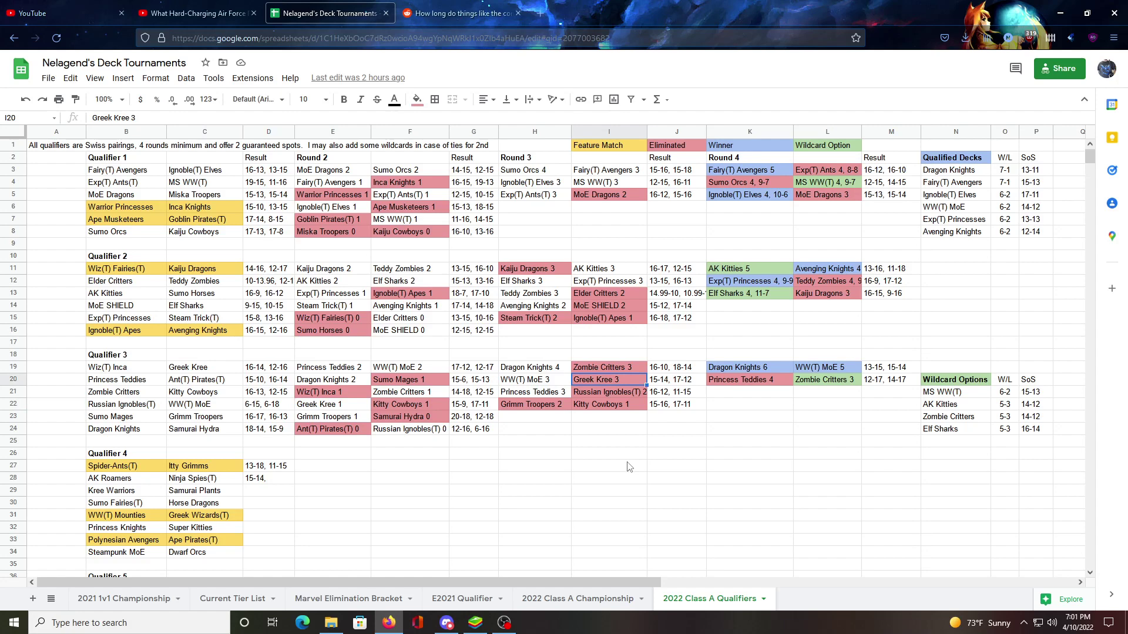
left_click(543, 379)
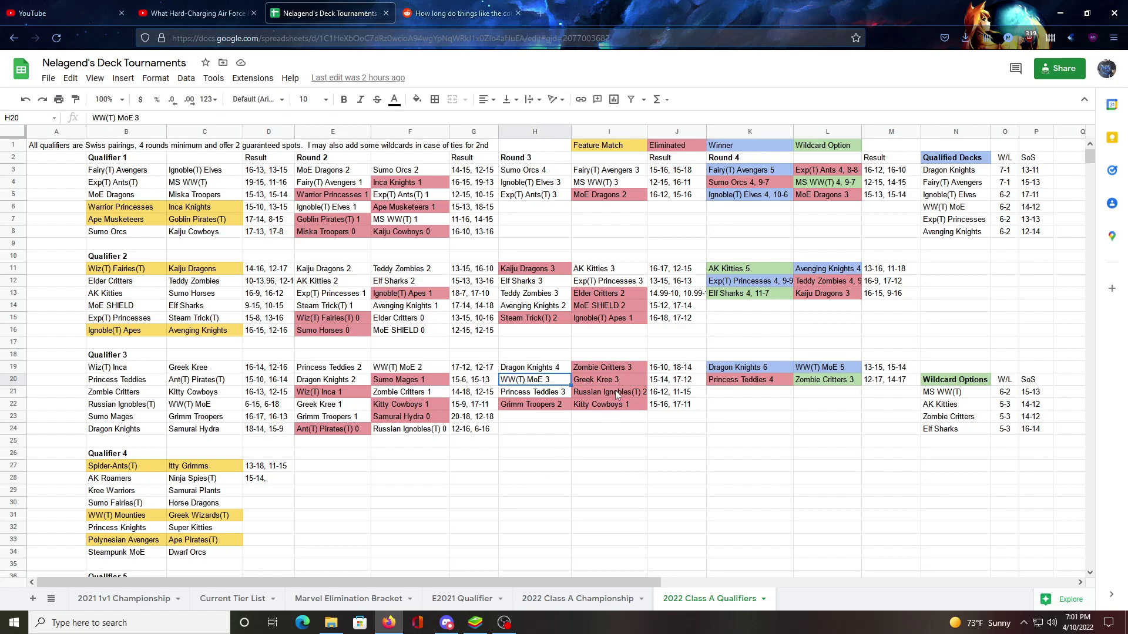
Step: Review the Princess Teddies entry in Qualifier 3's Round 4, and check Zombie Critters in Round 3
left_click(750, 436)
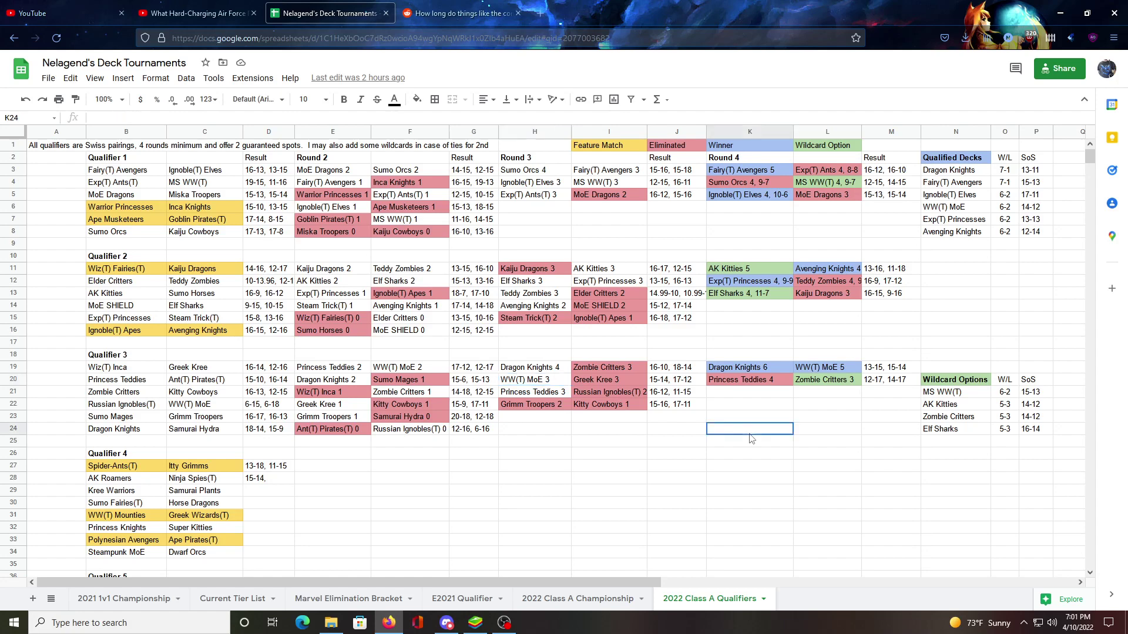
left_click(747, 381)
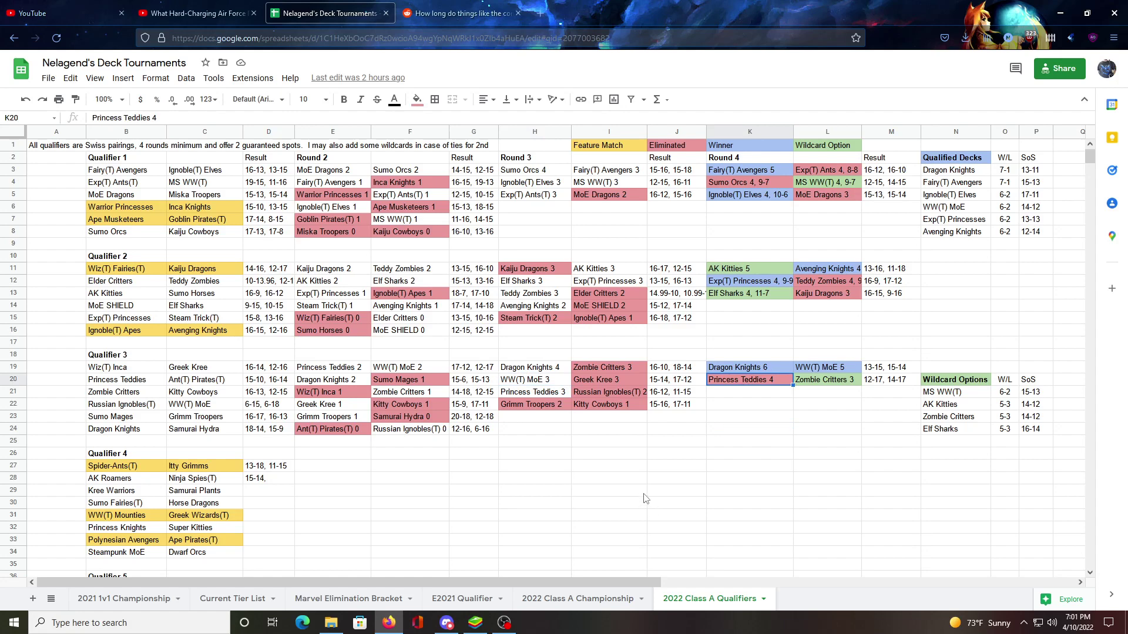
key("Up")
key("Left")
key("Left")
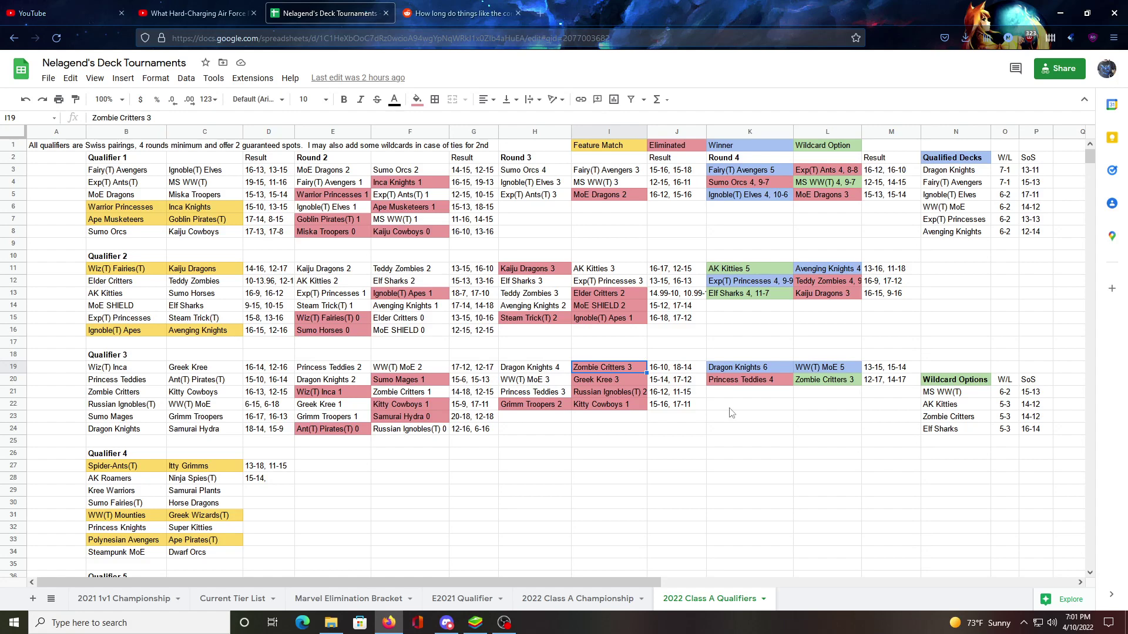
left_click(757, 430)
left_click(754, 387)
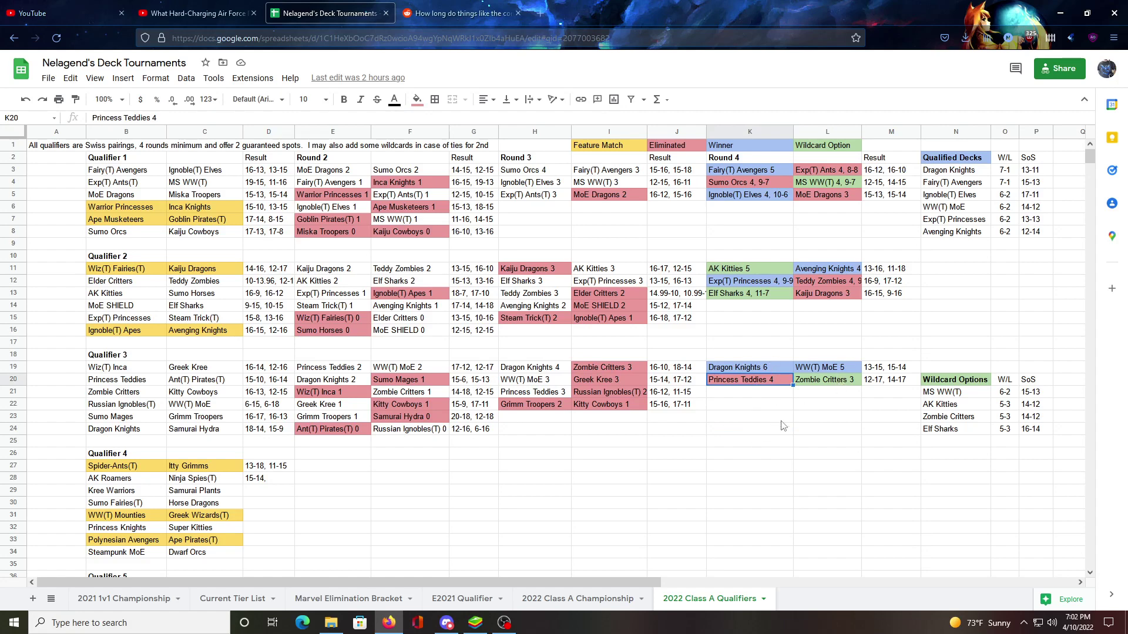
left_click(755, 430)
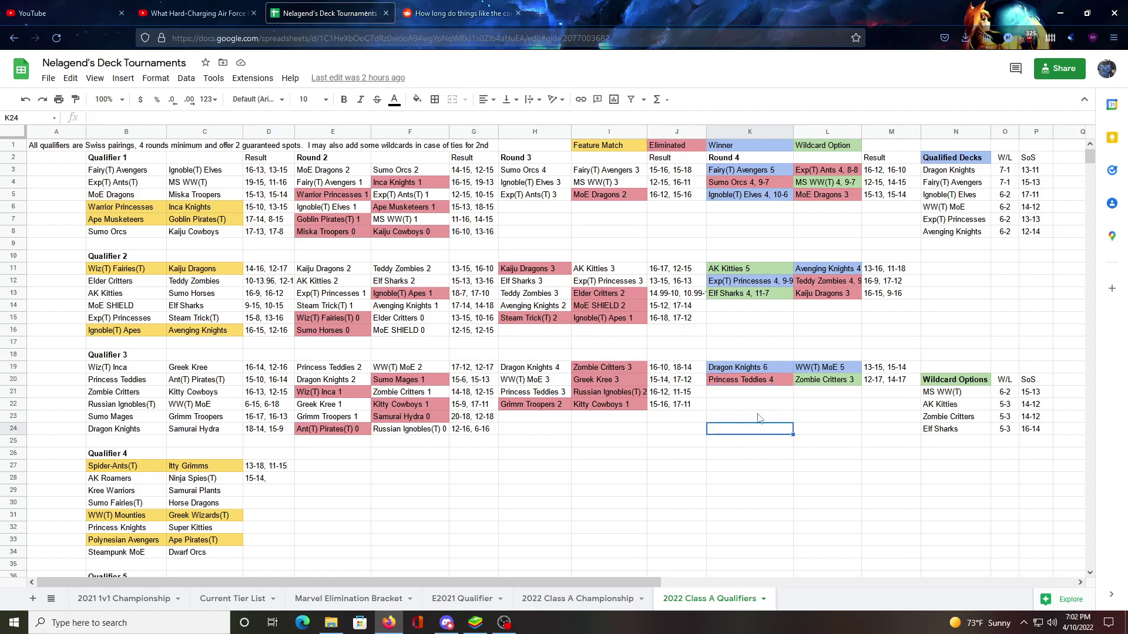
left_click(768, 379)
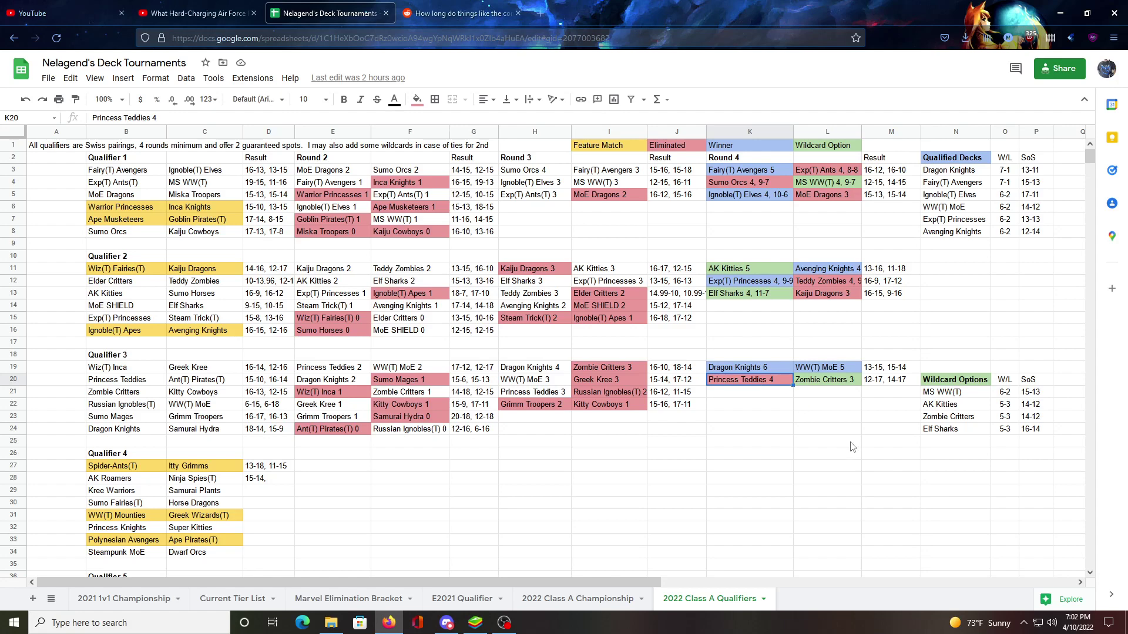
Step: Trace Princess Teddies back through Qualifier 3's Rounds 3, 2 and 1, including the Round 2 pairing with WW(T) MoE
left_click(544, 391)
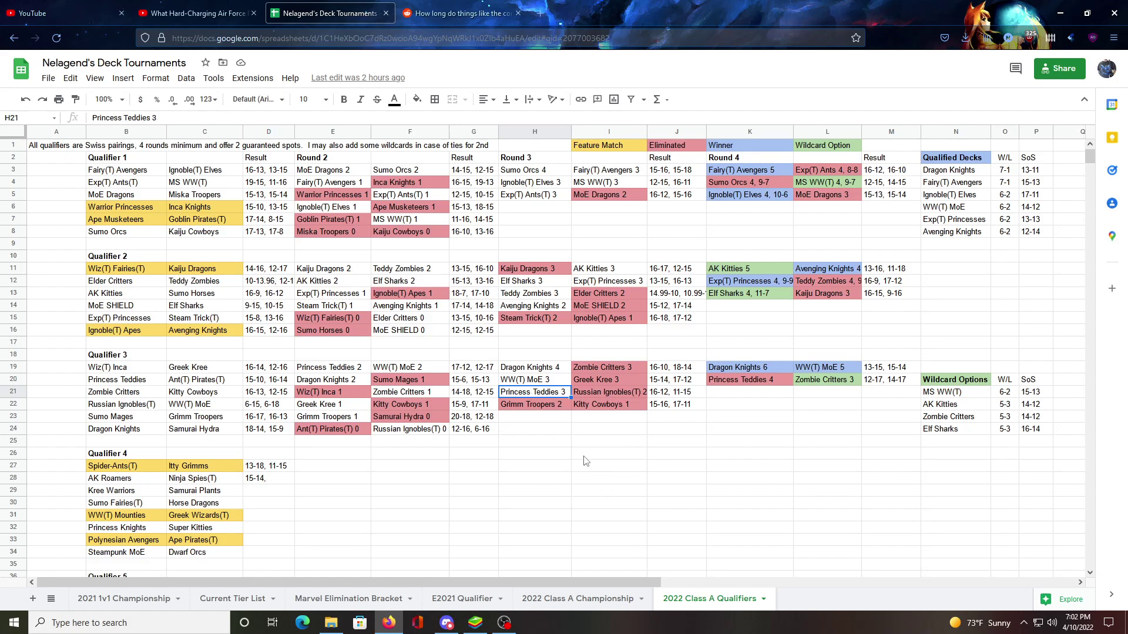
left_click(532, 456)
left_click(341, 369)
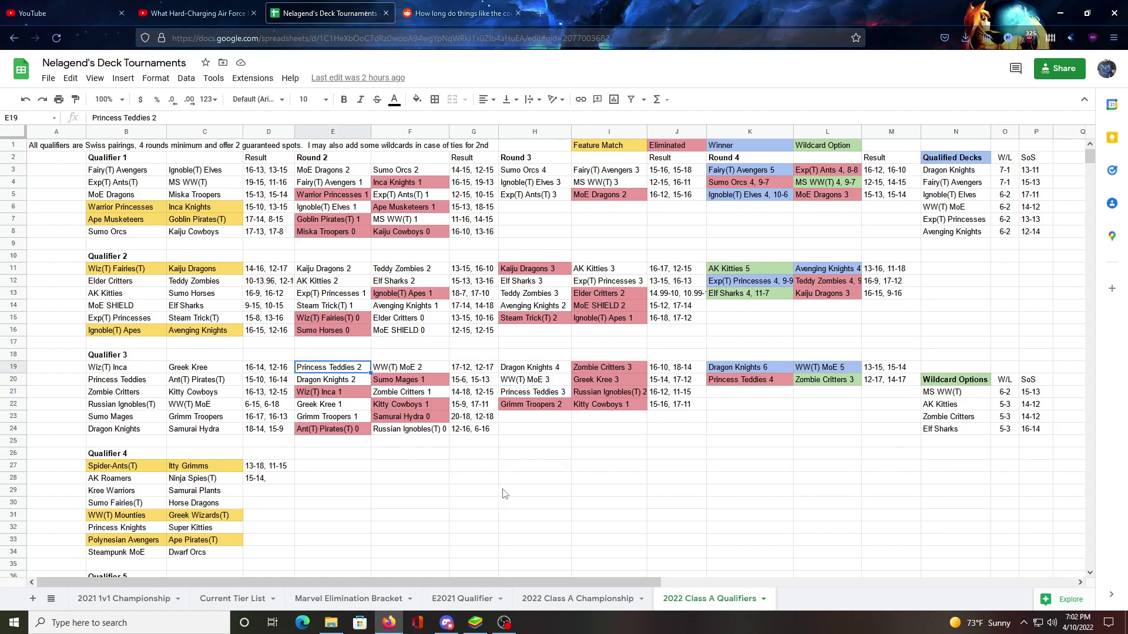
left_click(416, 371)
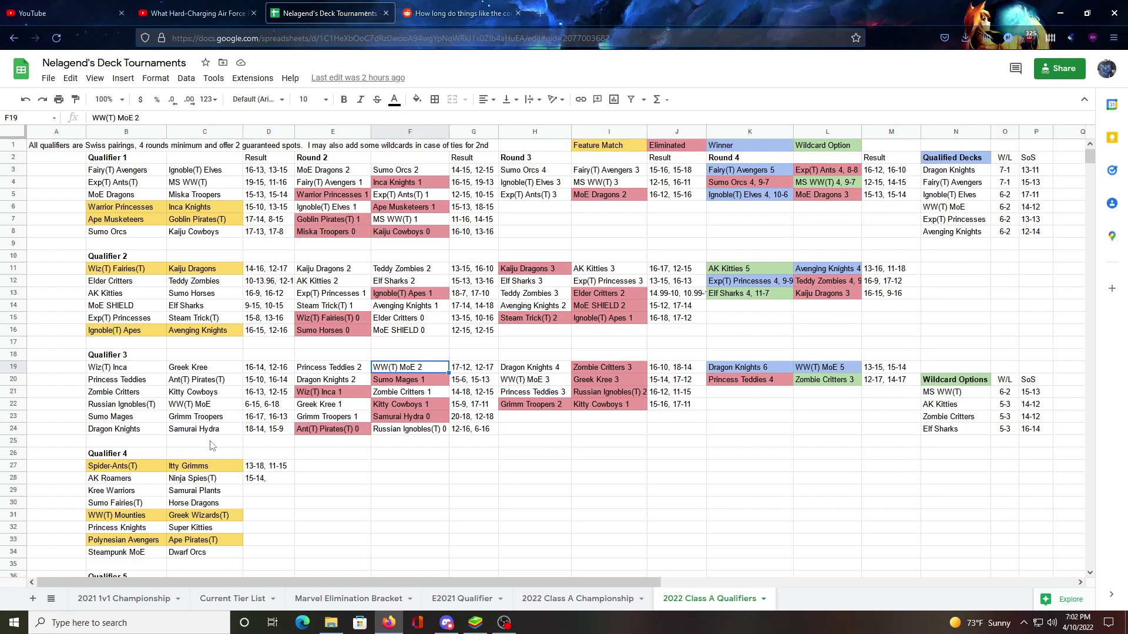
left_click(152, 380)
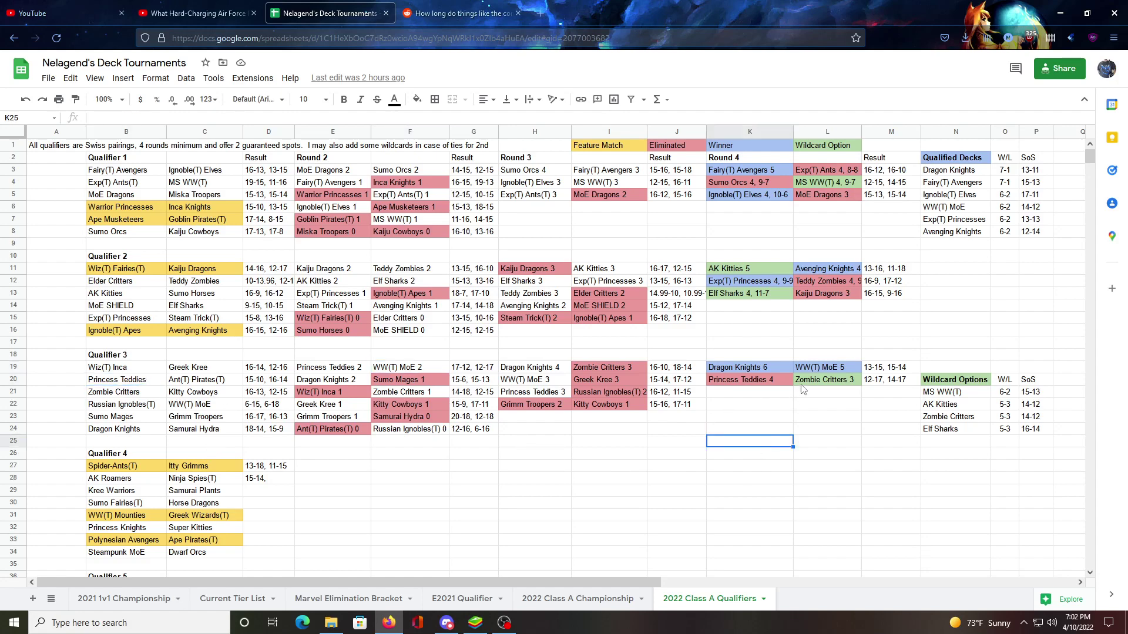
Step: Examine Qualifier 3's Round 4 pairing of Princess Teddies and Zombie Critters, comparing both decks' entries
left_click(817, 382)
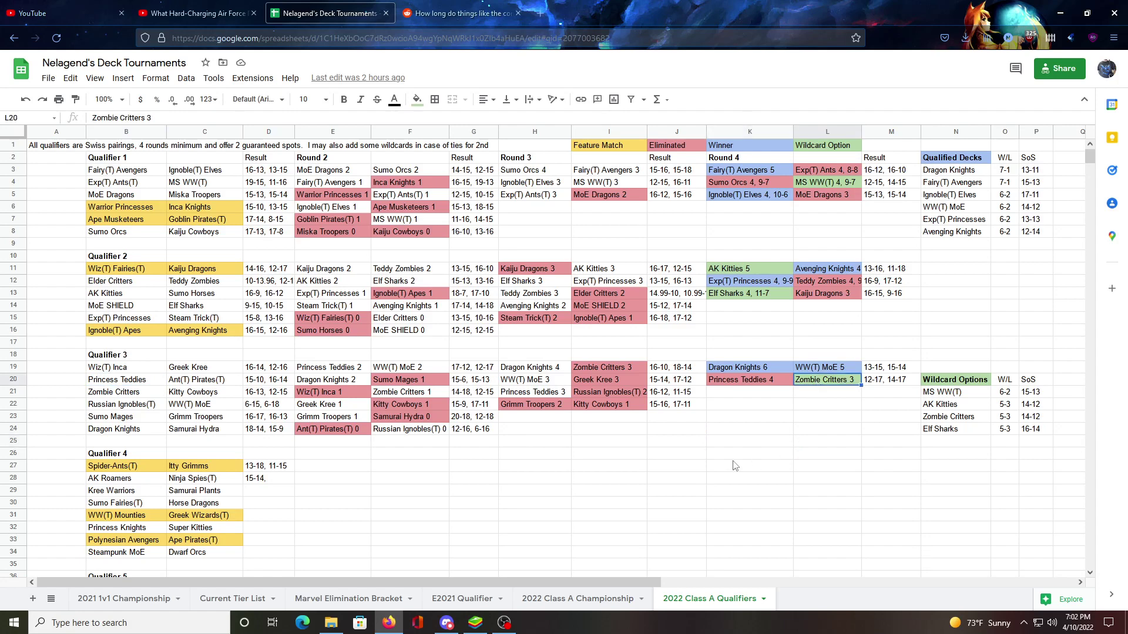
left_click(762, 406)
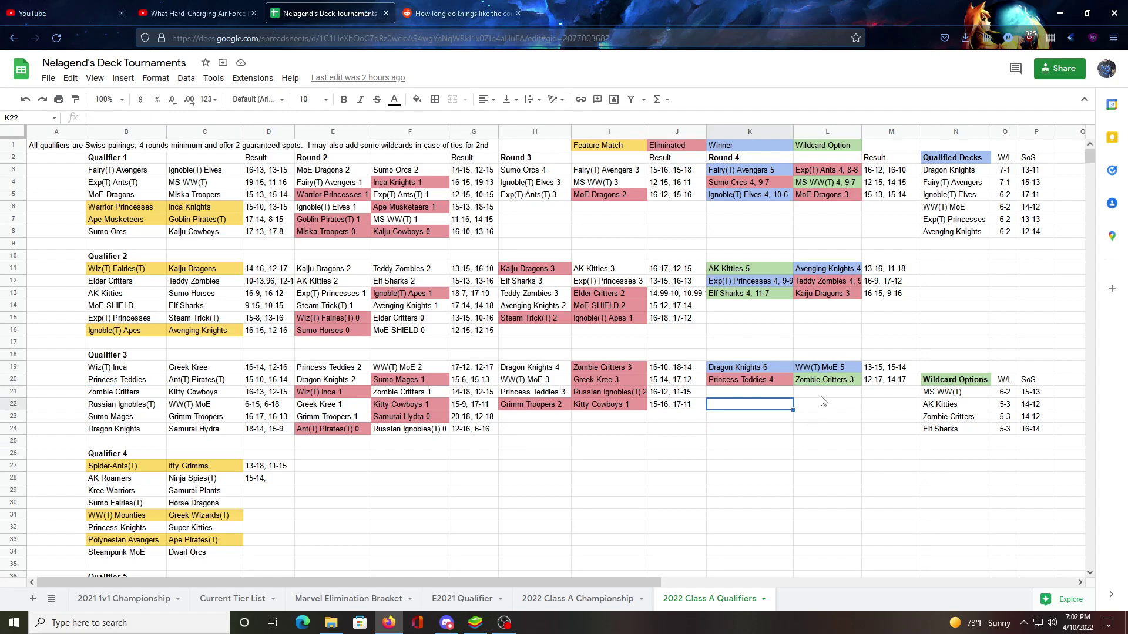
left_click(758, 387)
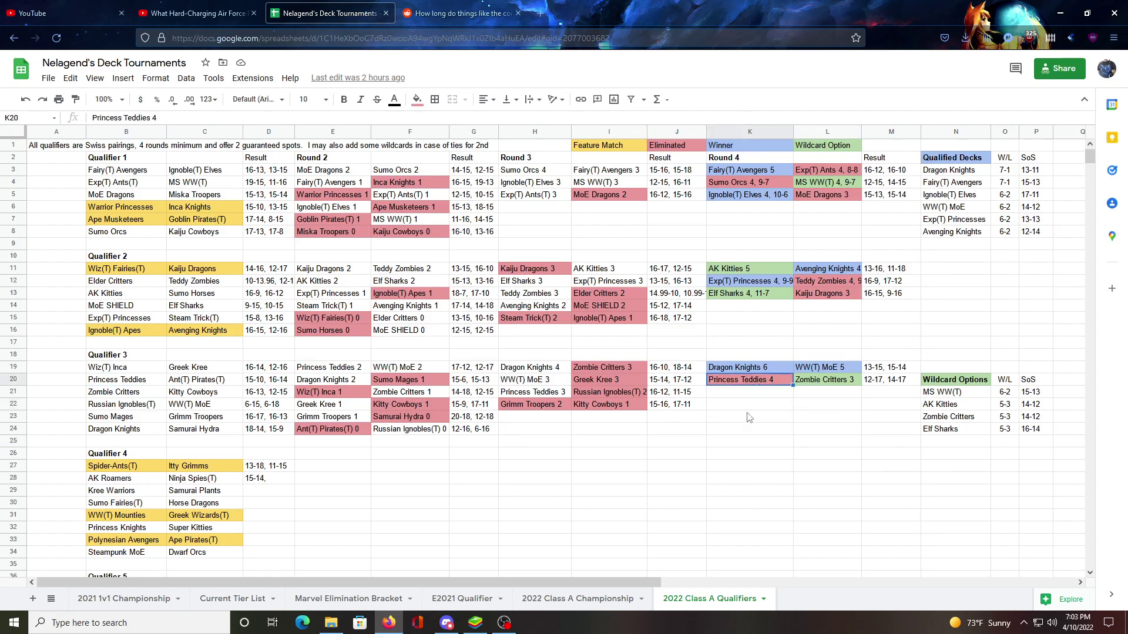
left_click(762, 406)
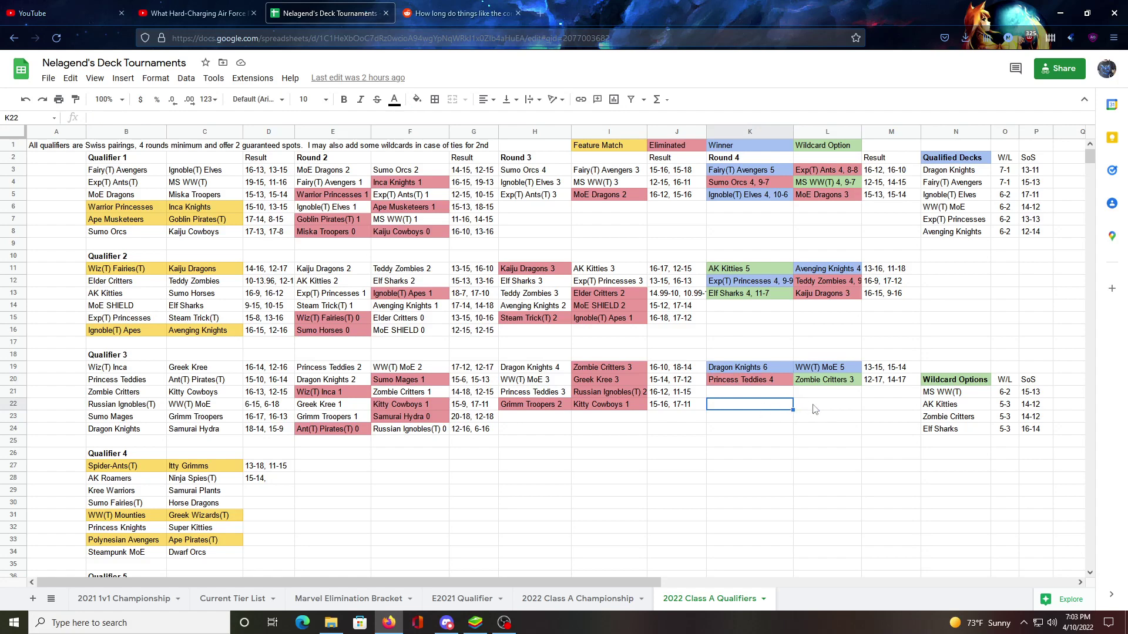
left_click(811, 407)
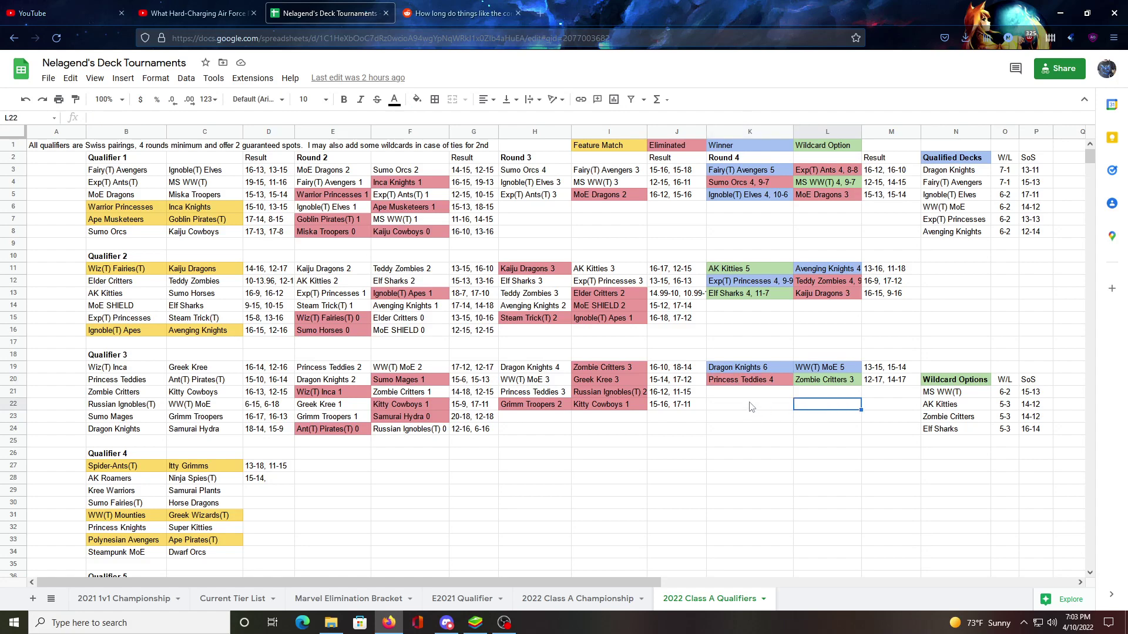
left_click(750, 406)
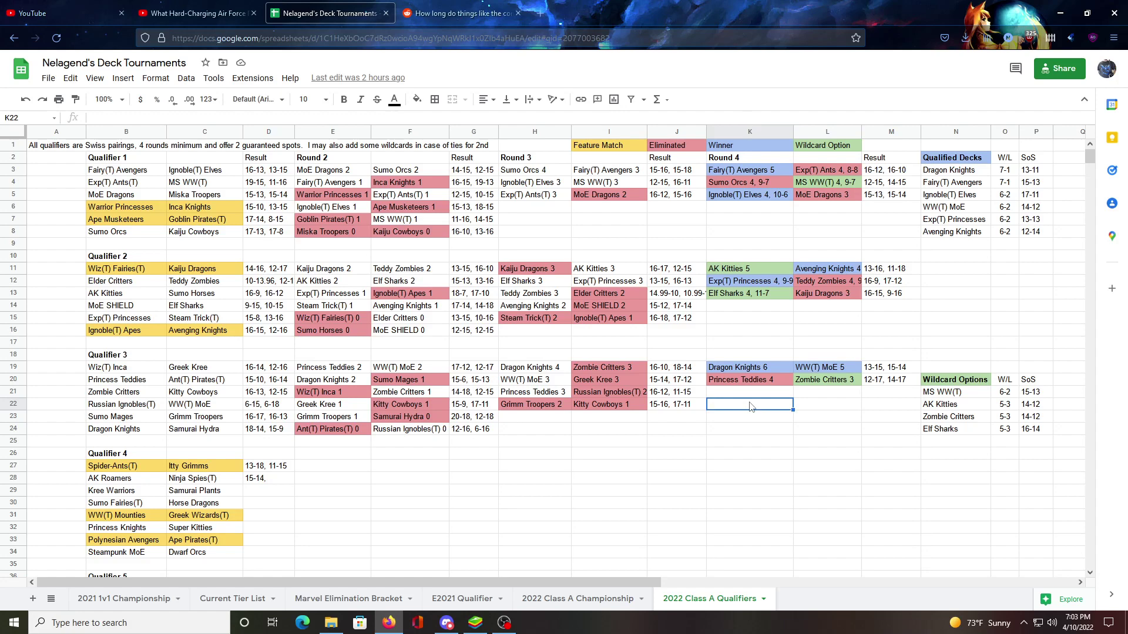
left_click(812, 382)
left_click(814, 406)
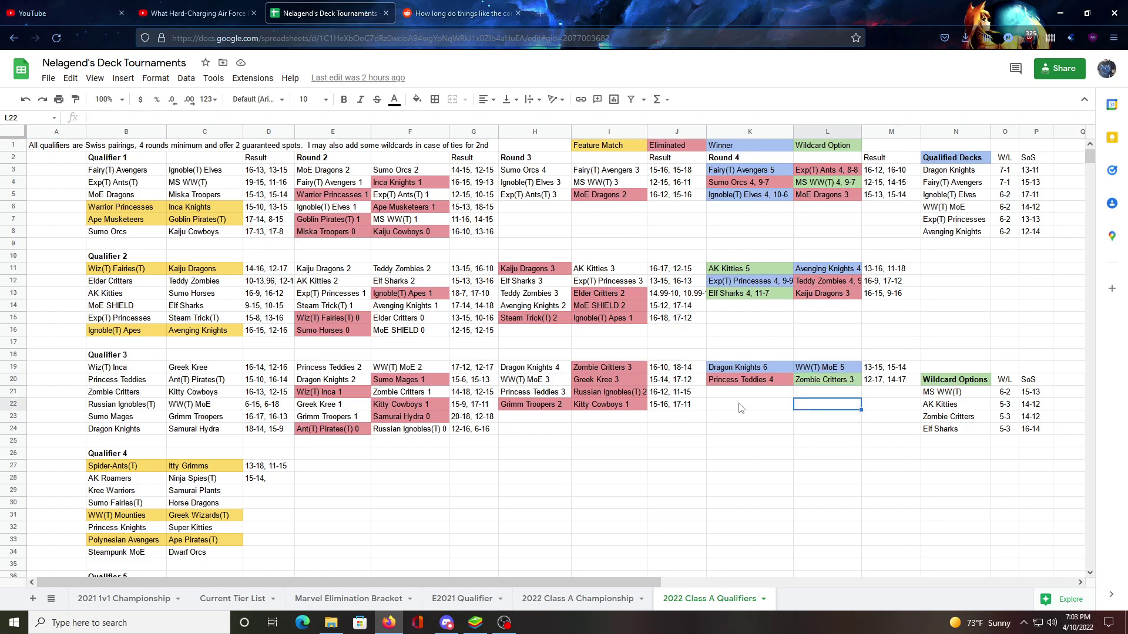
left_click(740, 407)
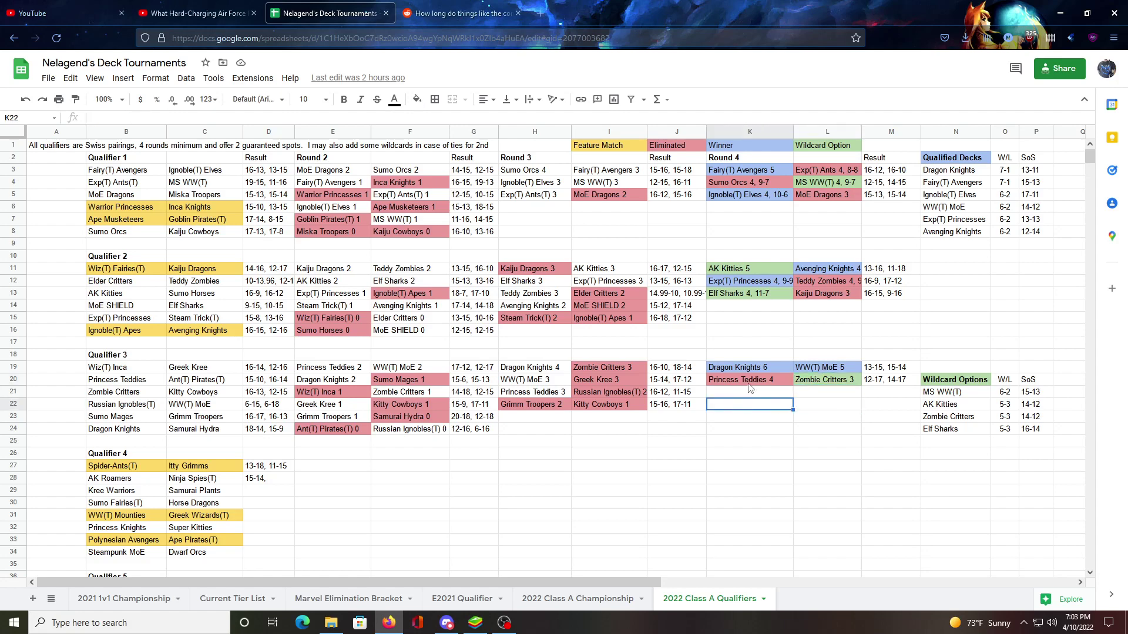
left_click(750, 384)
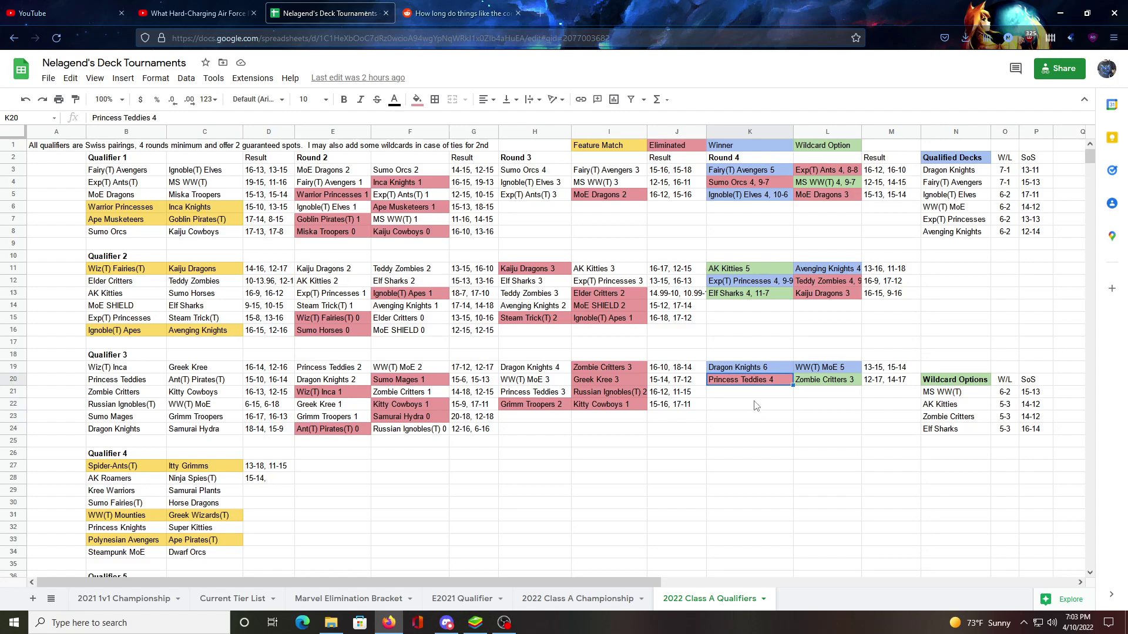
left_click(757, 407)
left_click(833, 383)
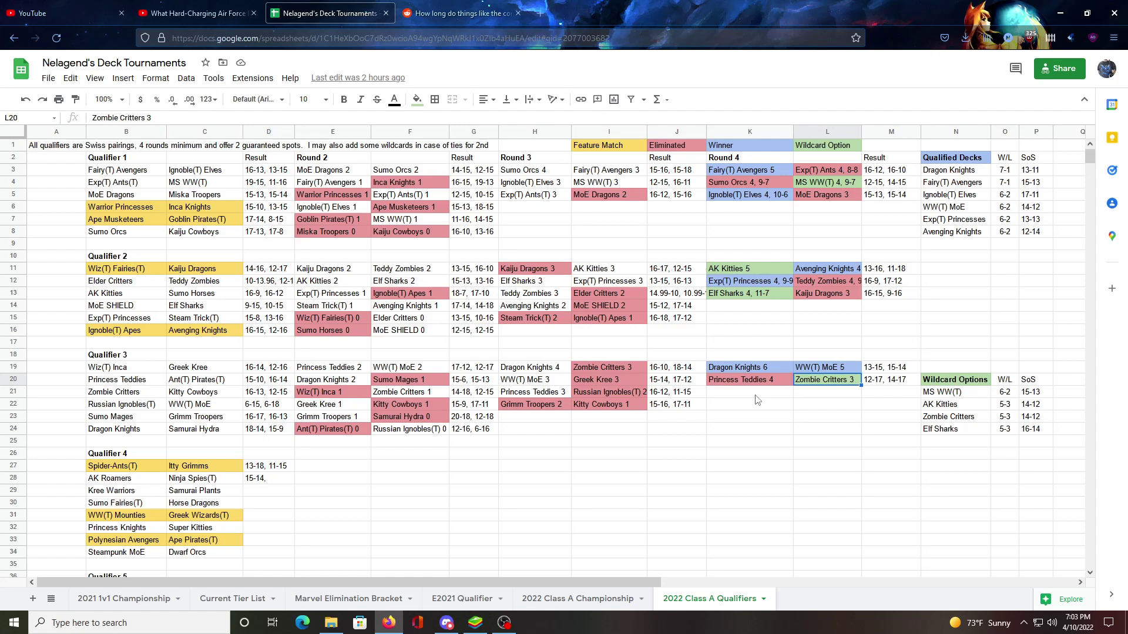
left_click(780, 407)
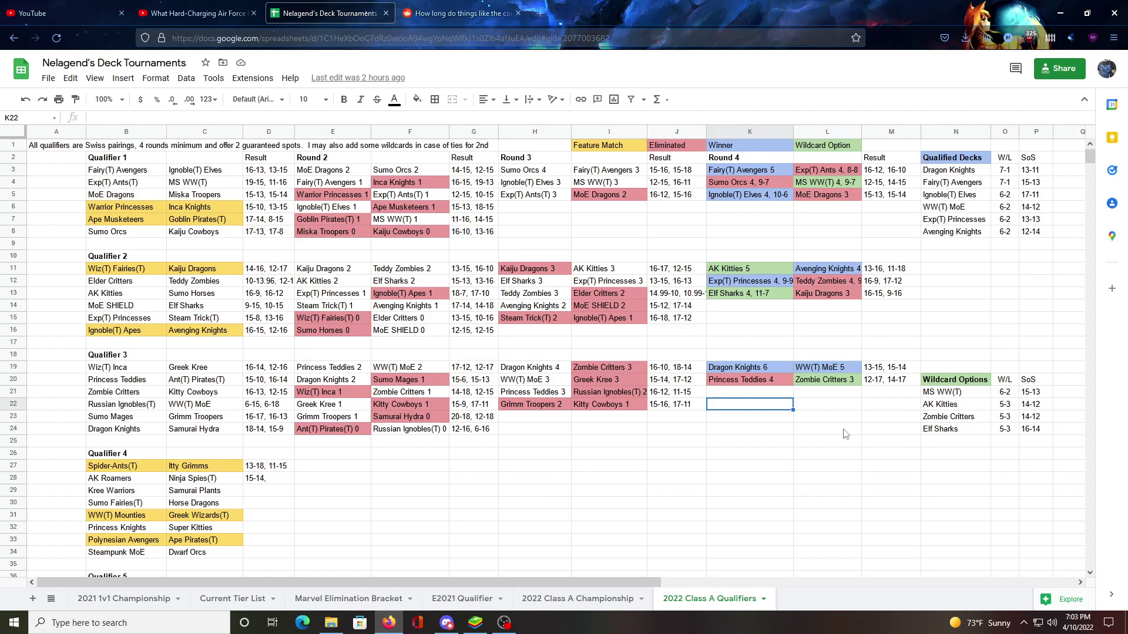
Step: Look up Zombie Critters in the Wildcard Options list and compare it with AK Kitties and Elf Sharks
left_click(837, 383)
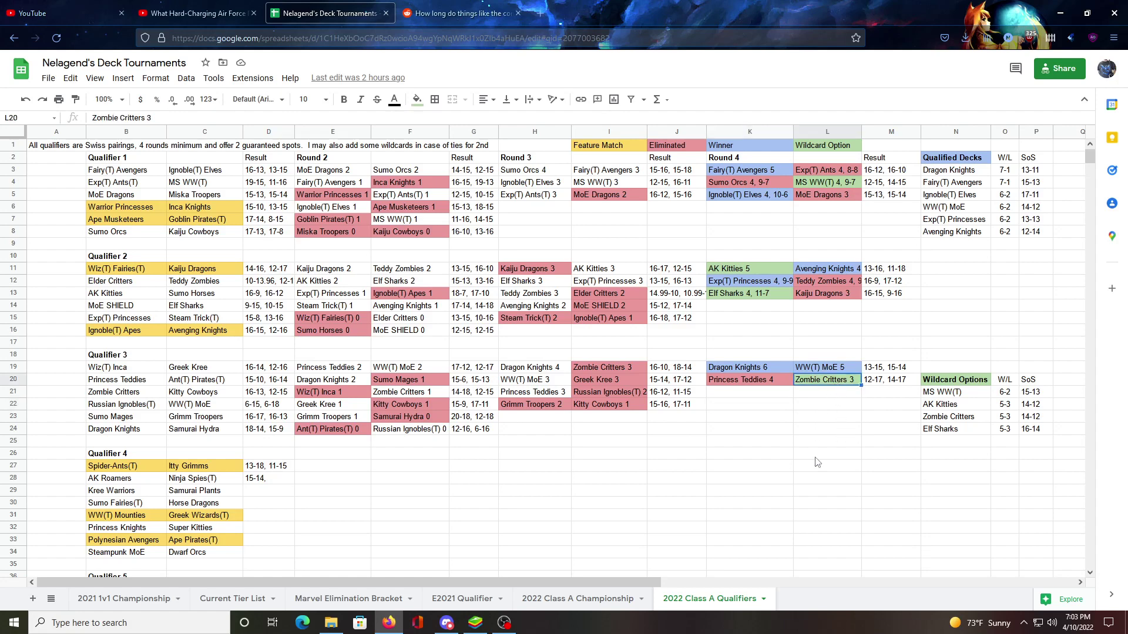
left_click(966, 419)
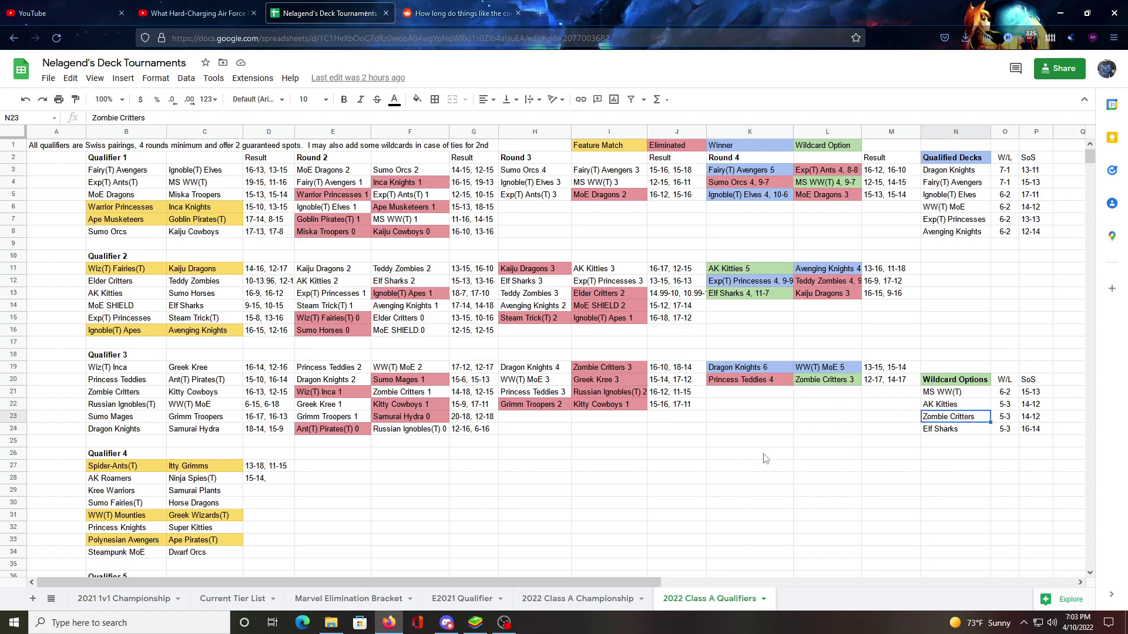
left_click(966, 408)
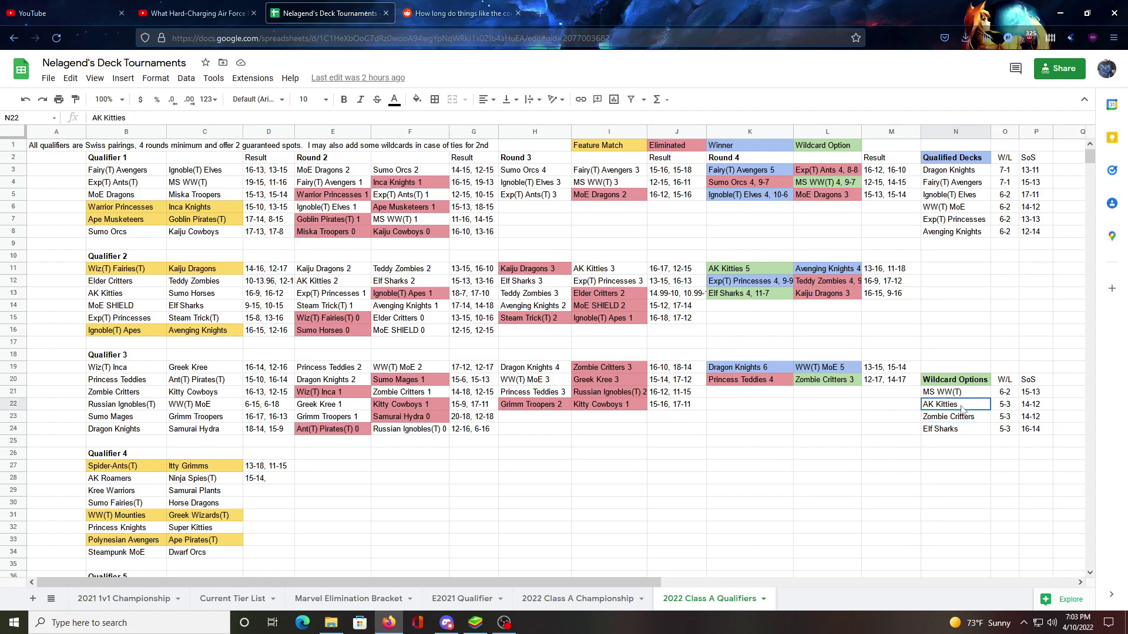
left_click(966, 418)
left_click(832, 418)
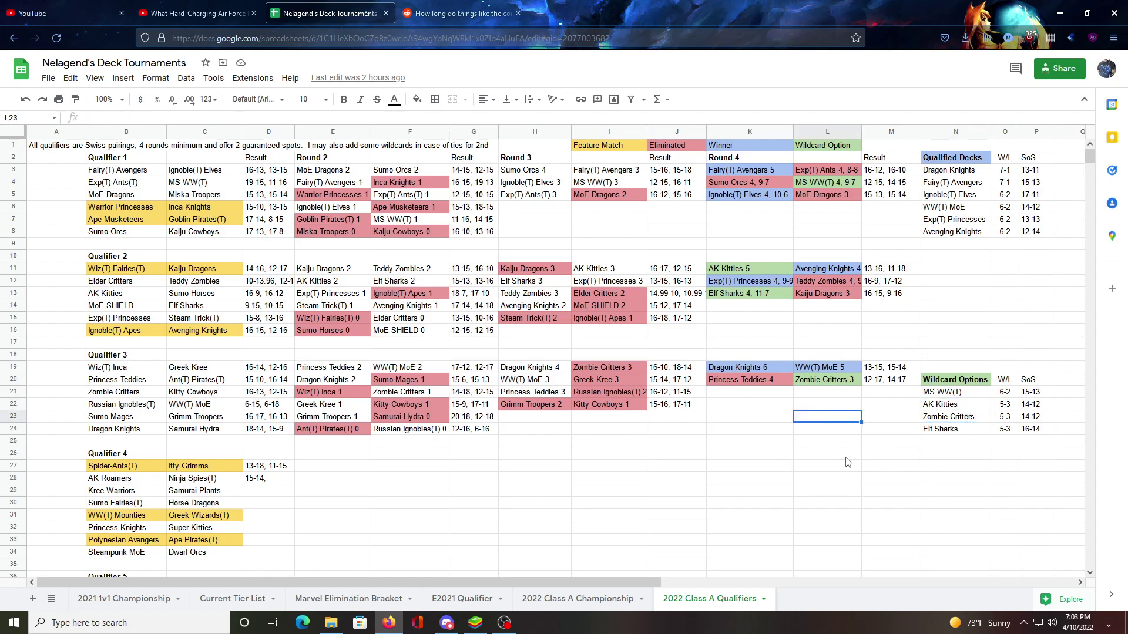
left_click(950, 417)
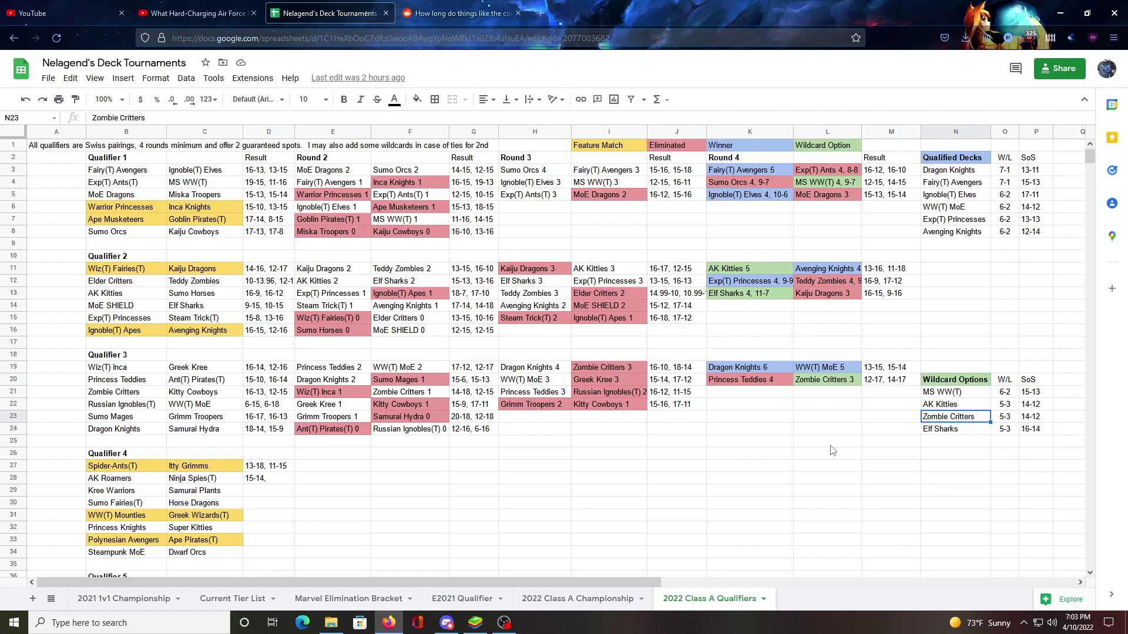
left_click(950, 432)
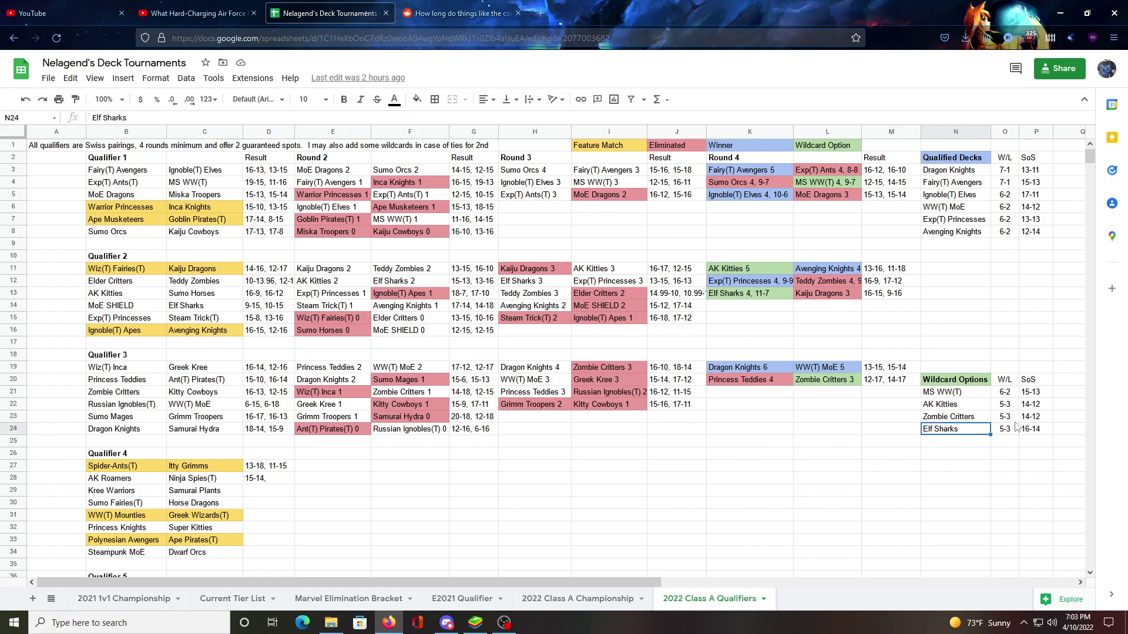
left_click(789, 418)
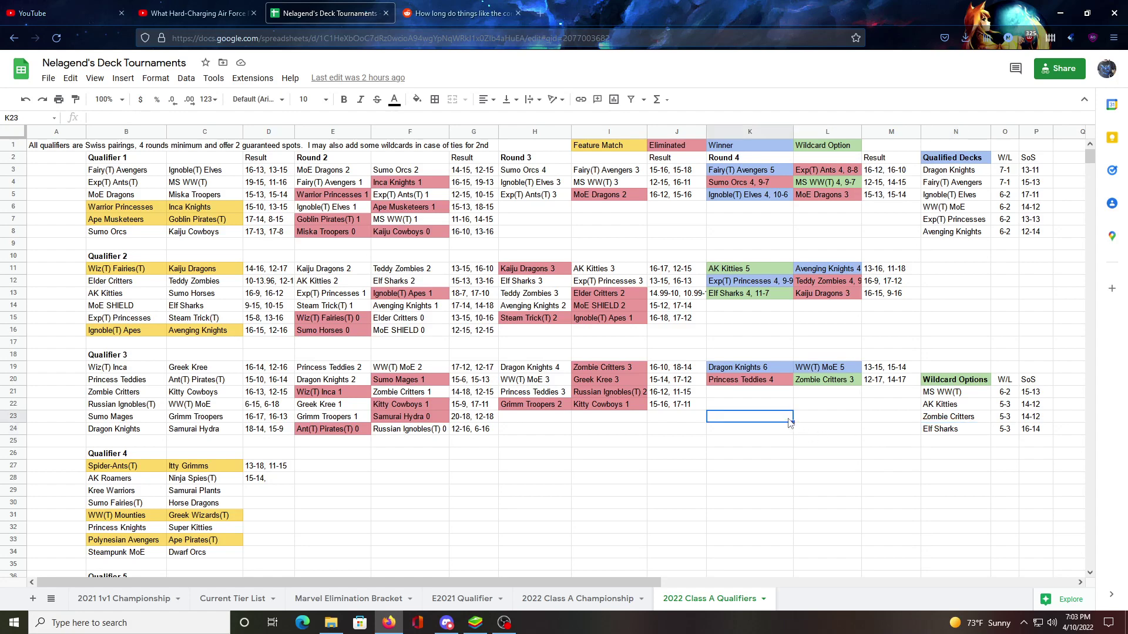
left_click(831, 406)
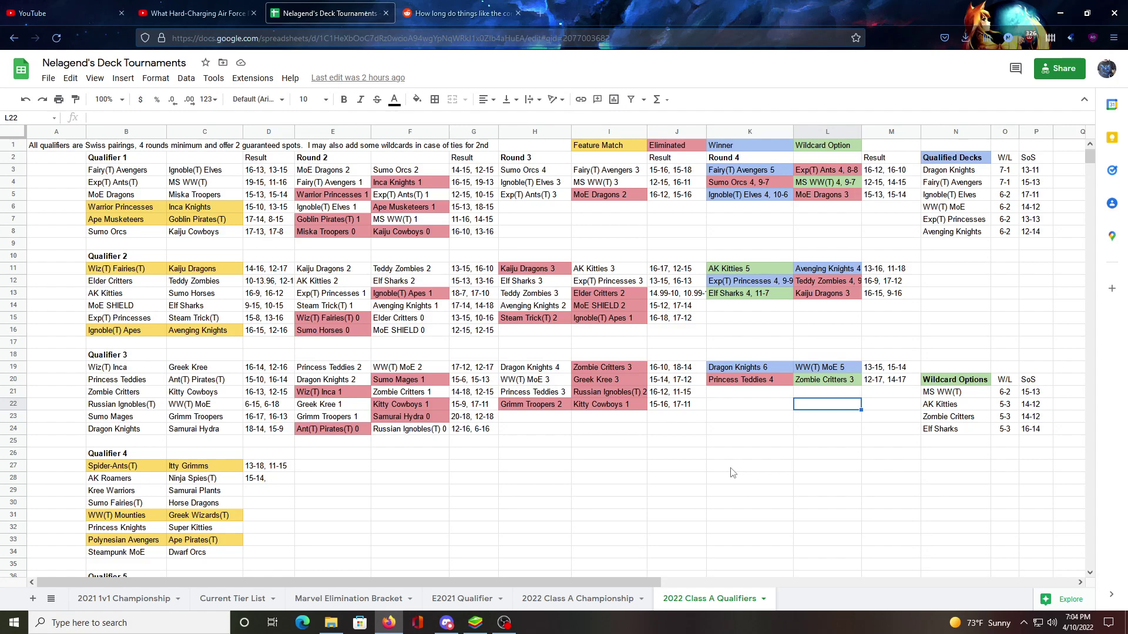
Step: Review the Dragon Knights entries in Qualifier 3's Round 3 and Round 4
left_click(757, 420)
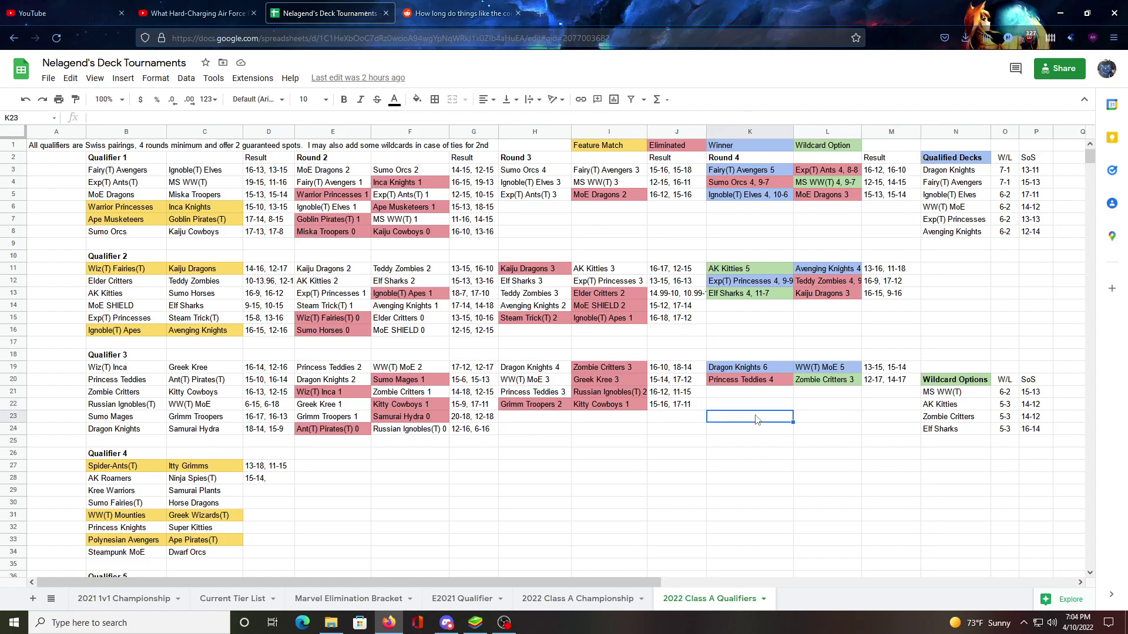
left_click(555, 369)
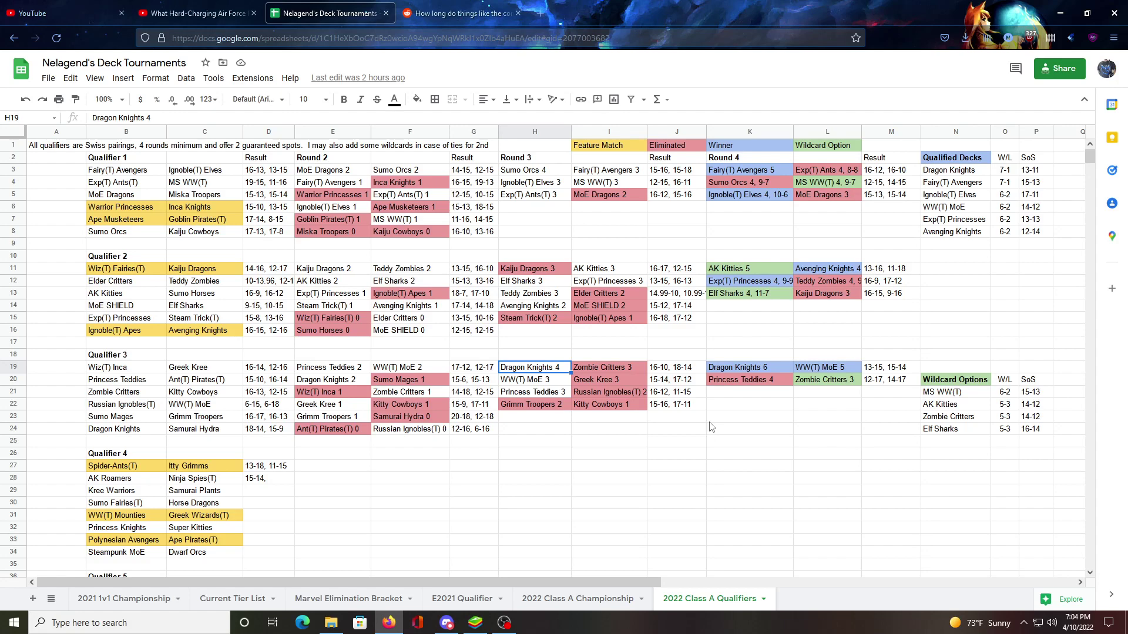
left_click(750, 420)
left_click(751, 371)
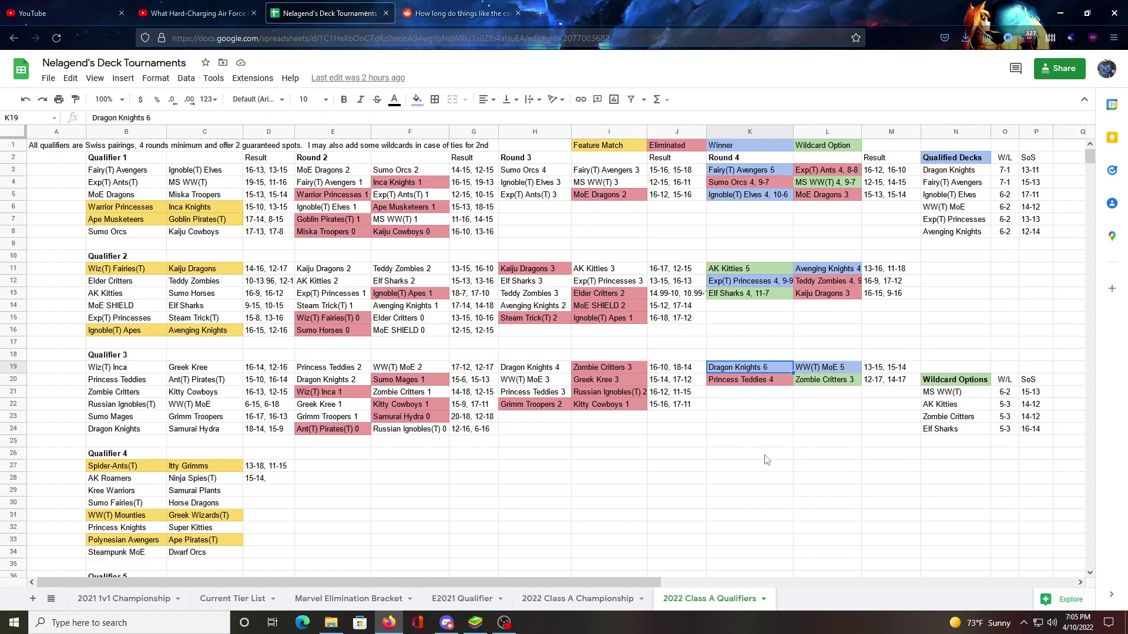
left_click(734, 418)
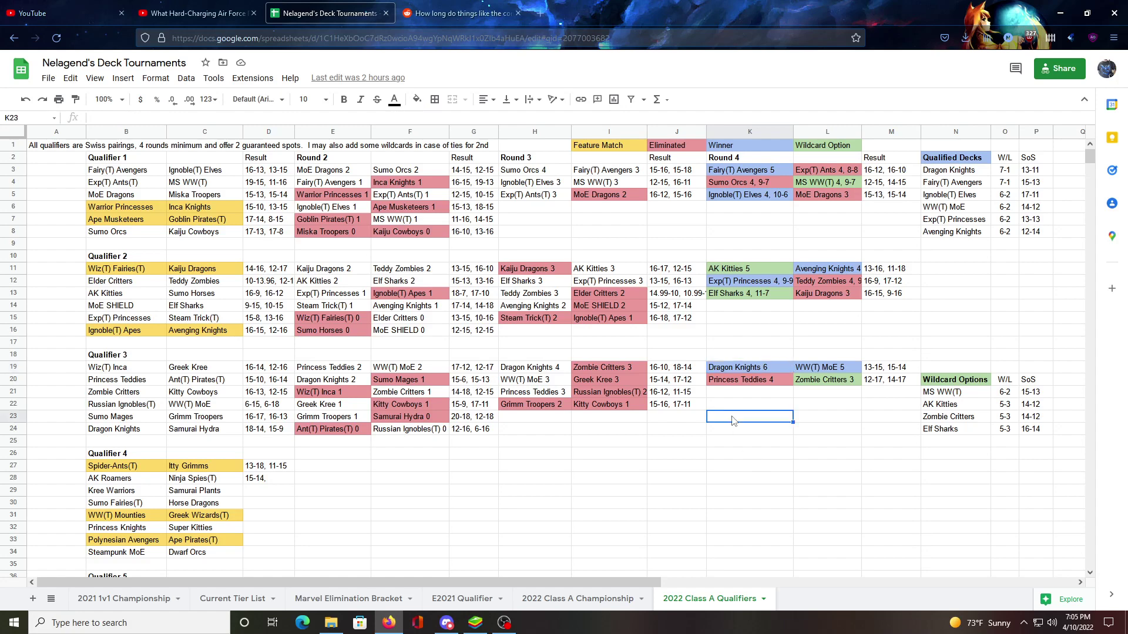
left_click(773, 405)
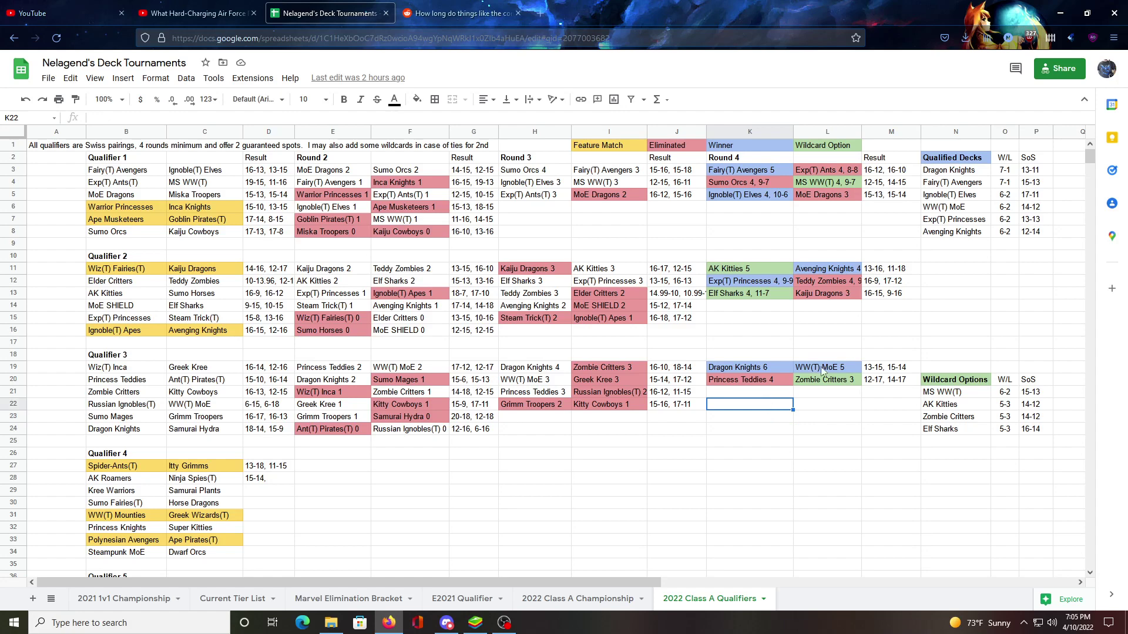
Step: Compare the two winning decks of Qualifier 3's Round 4, WW(T) MoE and Dragon Knights
left_click(822, 368)
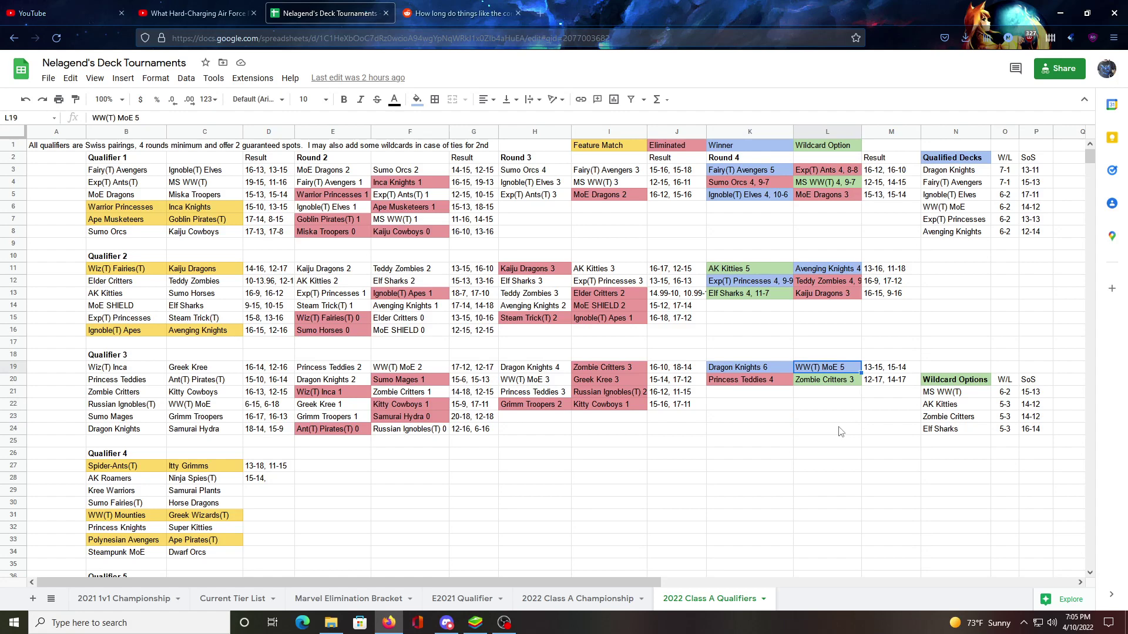
left_click(766, 371)
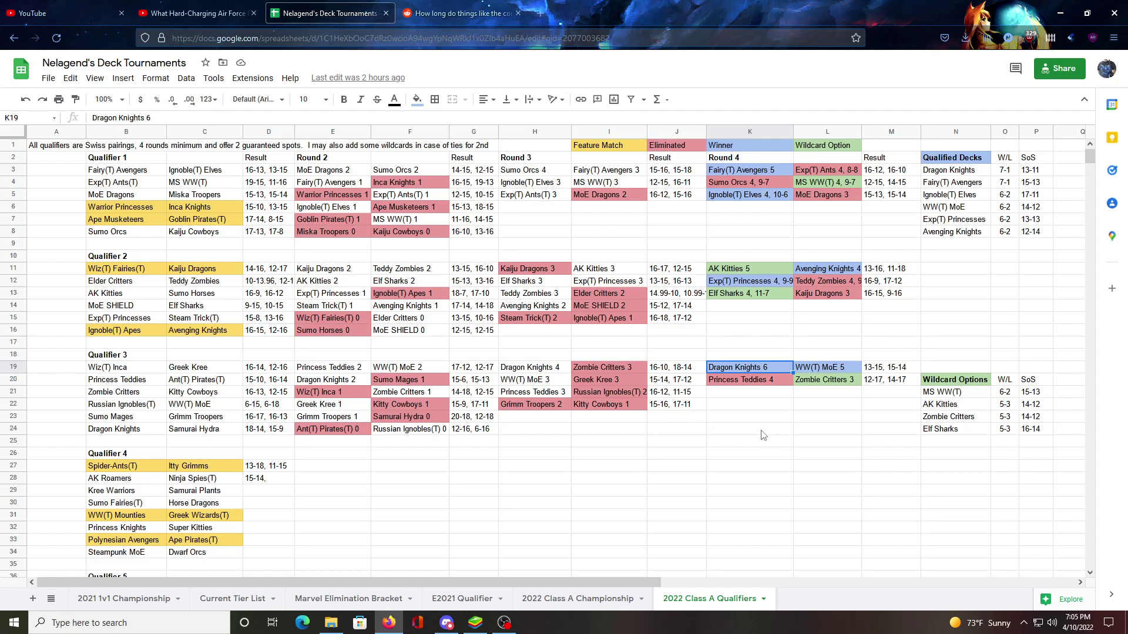
left_click(734, 407)
left_click(742, 418)
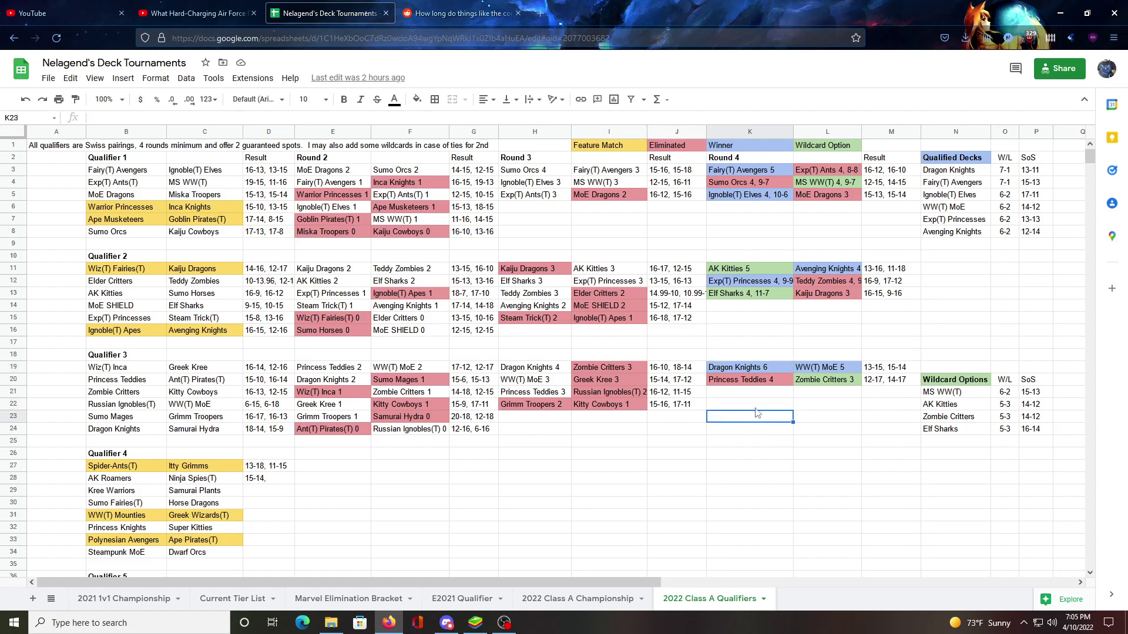
left_click(755, 408)
Step: Check Dragon Knights' earlier Qualifier 3 opponents: Zombie Critters in Round 3, Sumo Mages in Round 2 and Samurai Hydra in Round 1
left_click(614, 367)
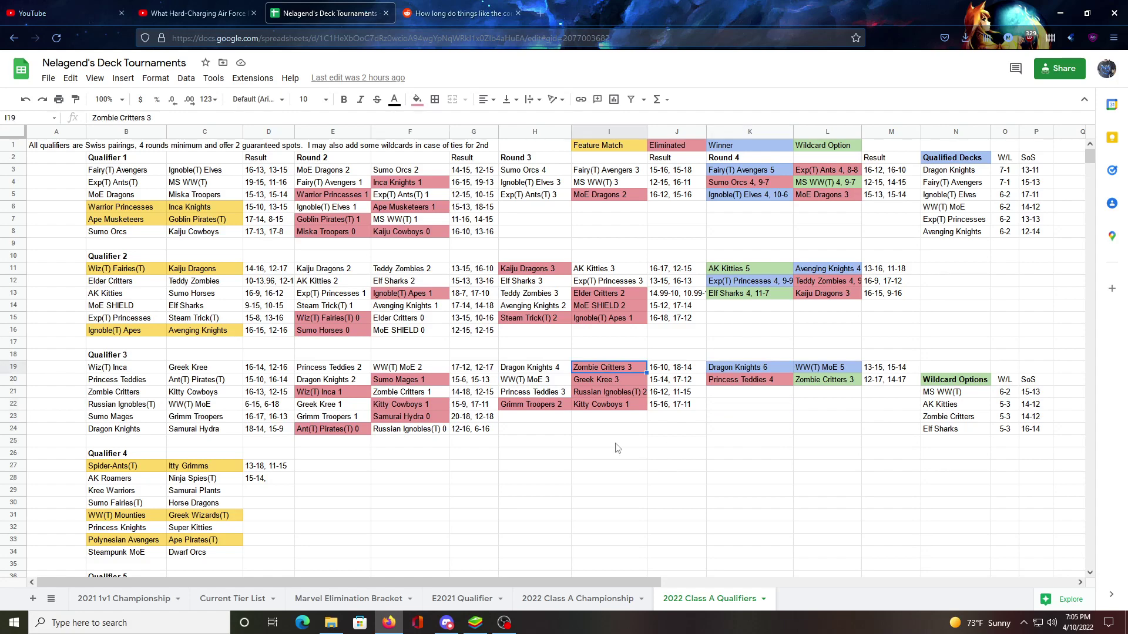
left_click(611, 443)
left_click(608, 367)
left_click(426, 380)
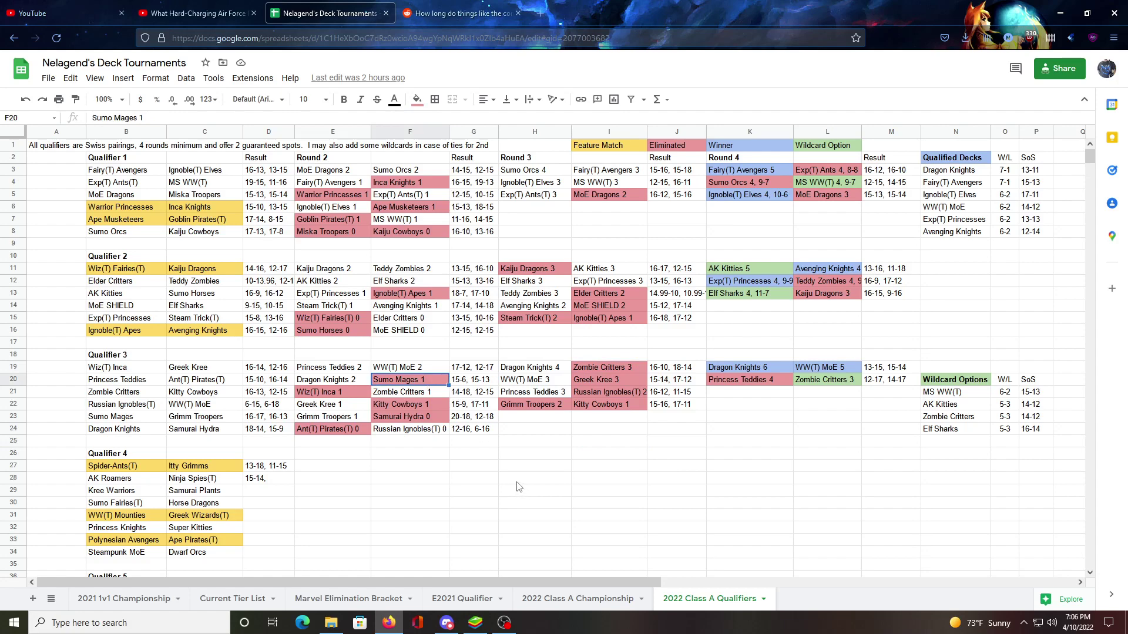
left_click(215, 432)
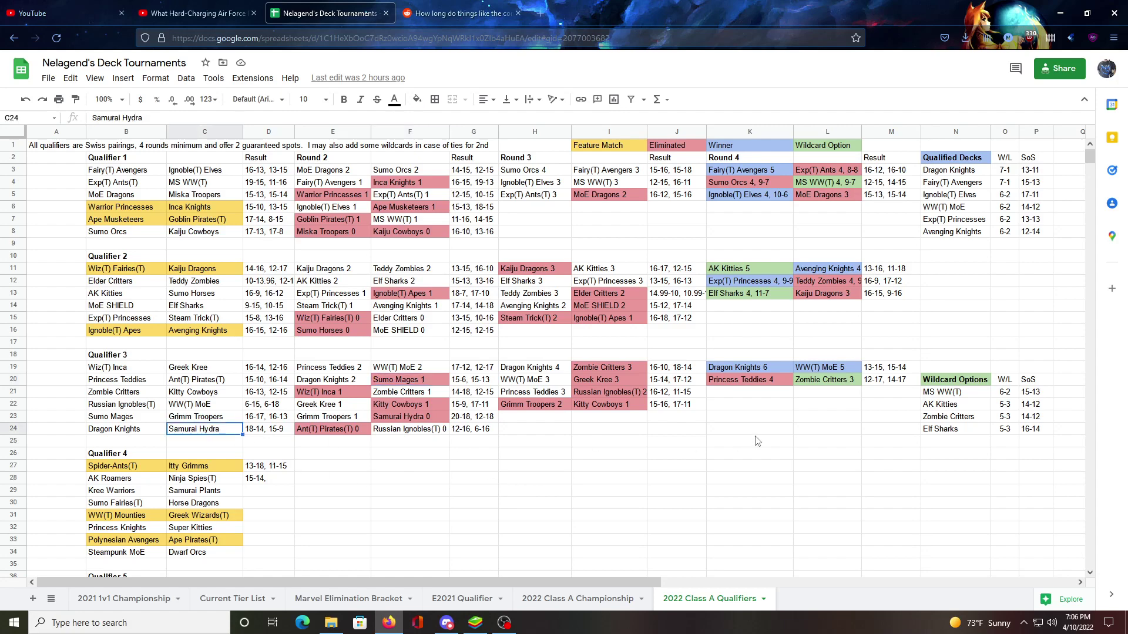
left_click(772, 405)
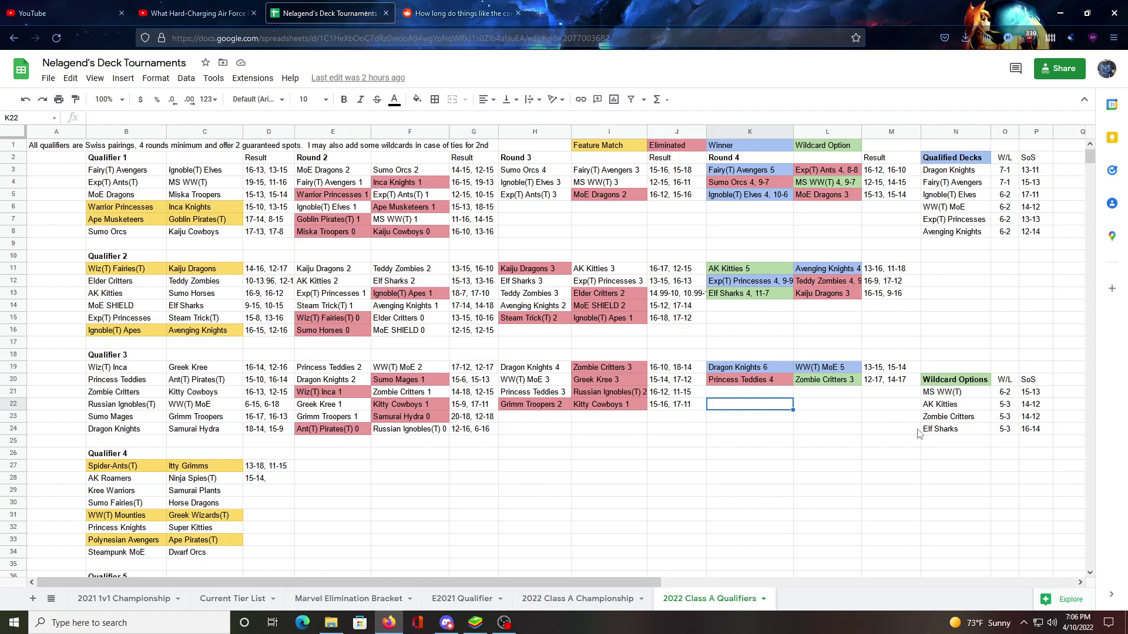
Step: Review the WW(T) MoE entry in Qualifier 3's Round 4
left_click(845, 369)
left_click(824, 405)
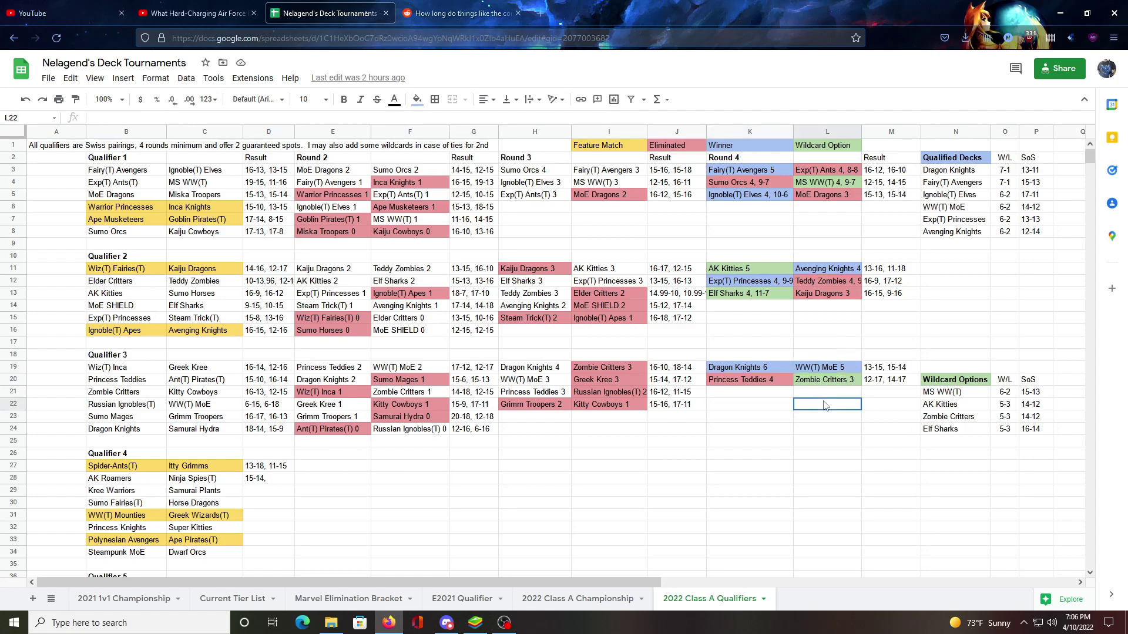
left_click(751, 407)
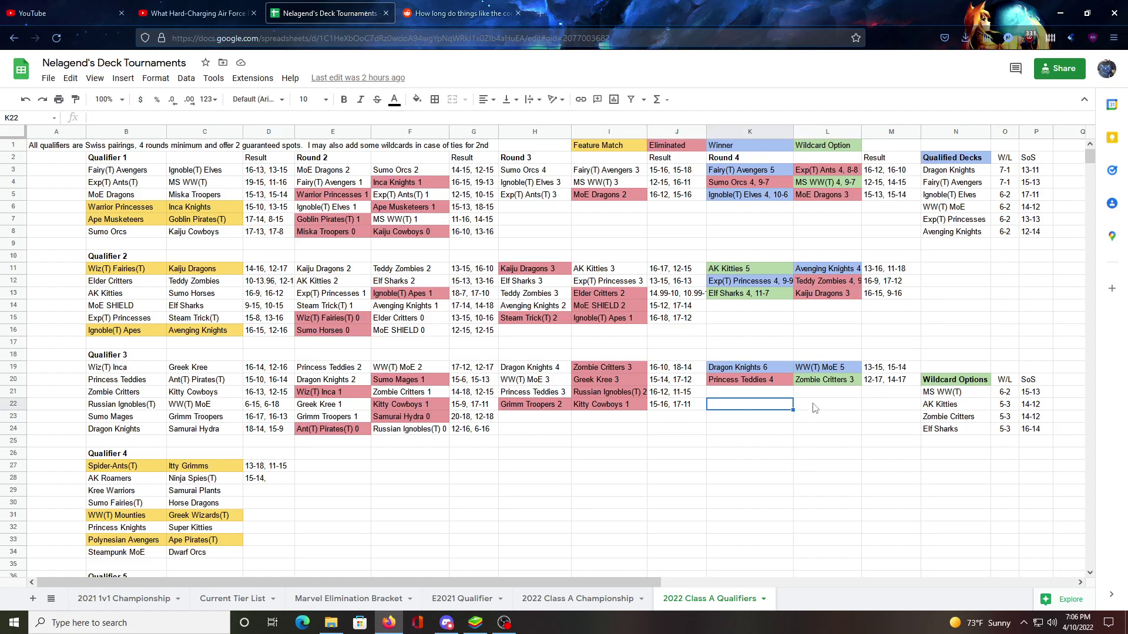
left_click(837, 369)
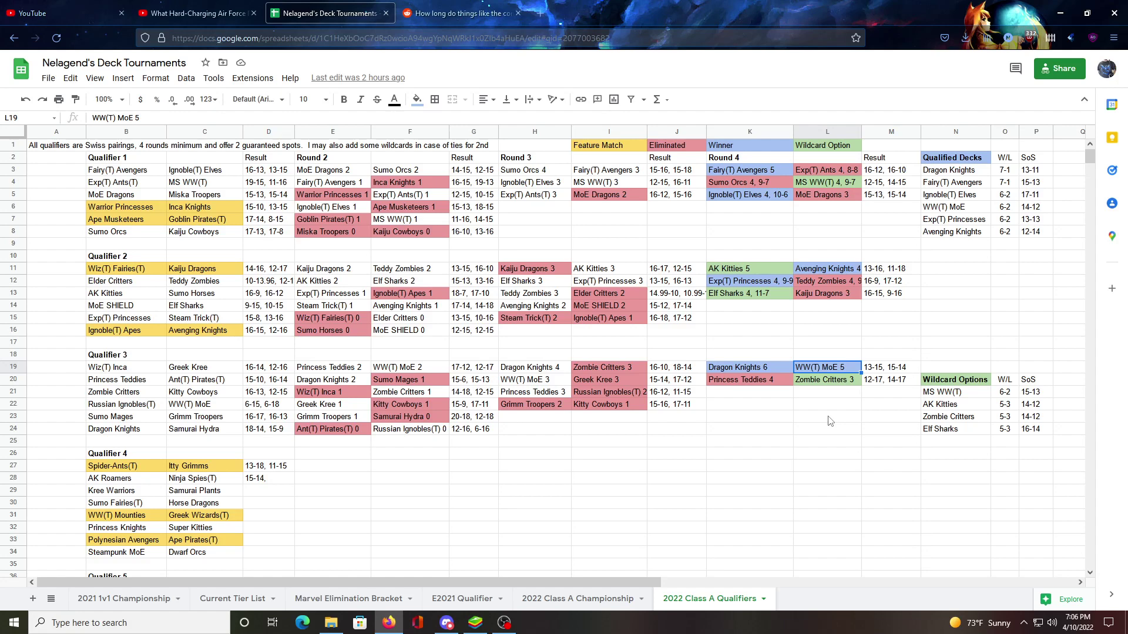
left_click(783, 407)
left_click(839, 370)
left_click(829, 411)
left_click(743, 414)
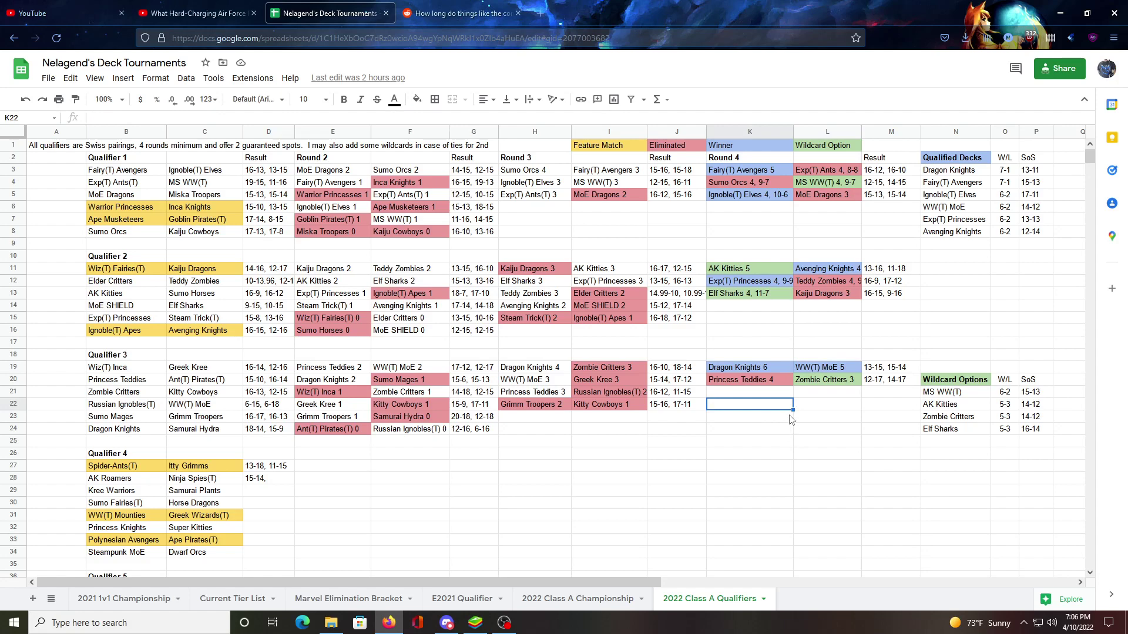
left_click(825, 369)
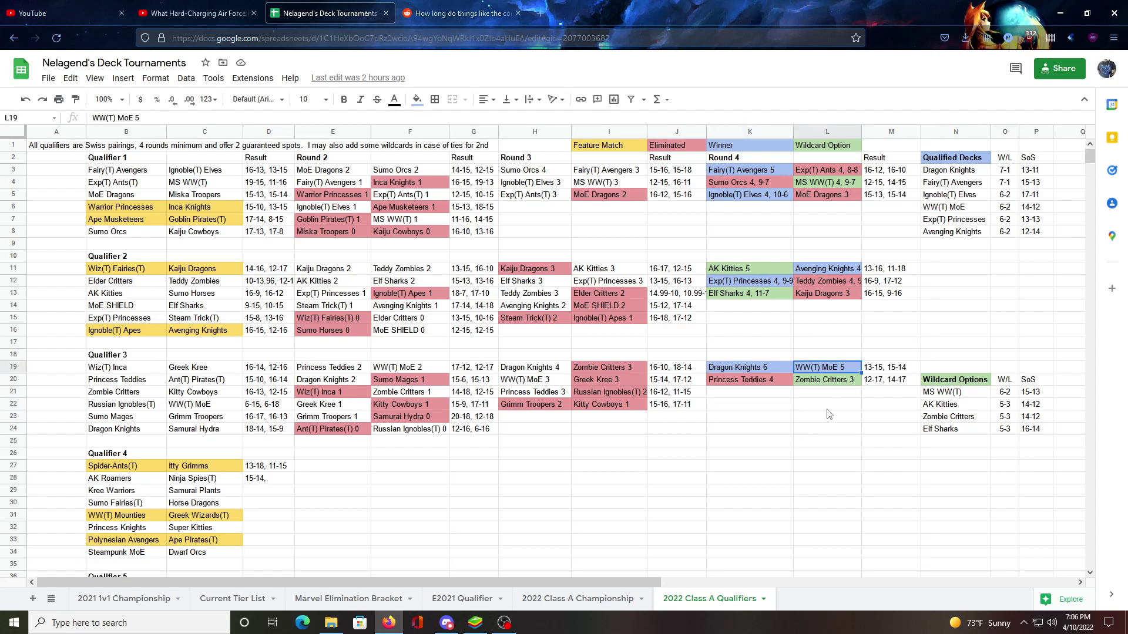
left_click(774, 408)
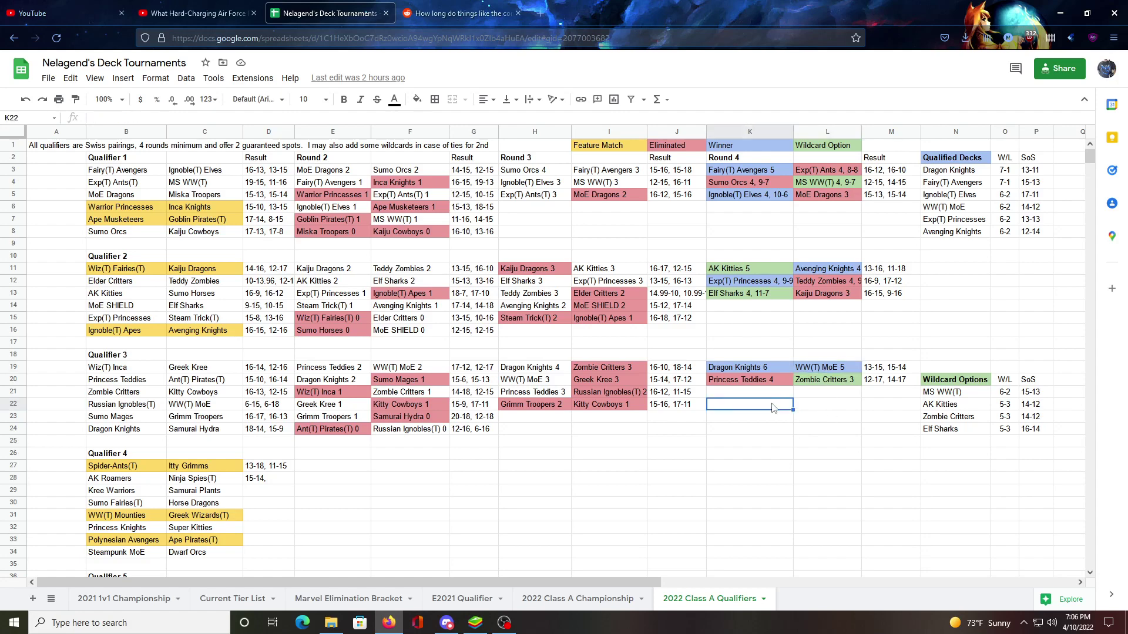
left_click(830, 407)
left_click(763, 423)
left_click(818, 423)
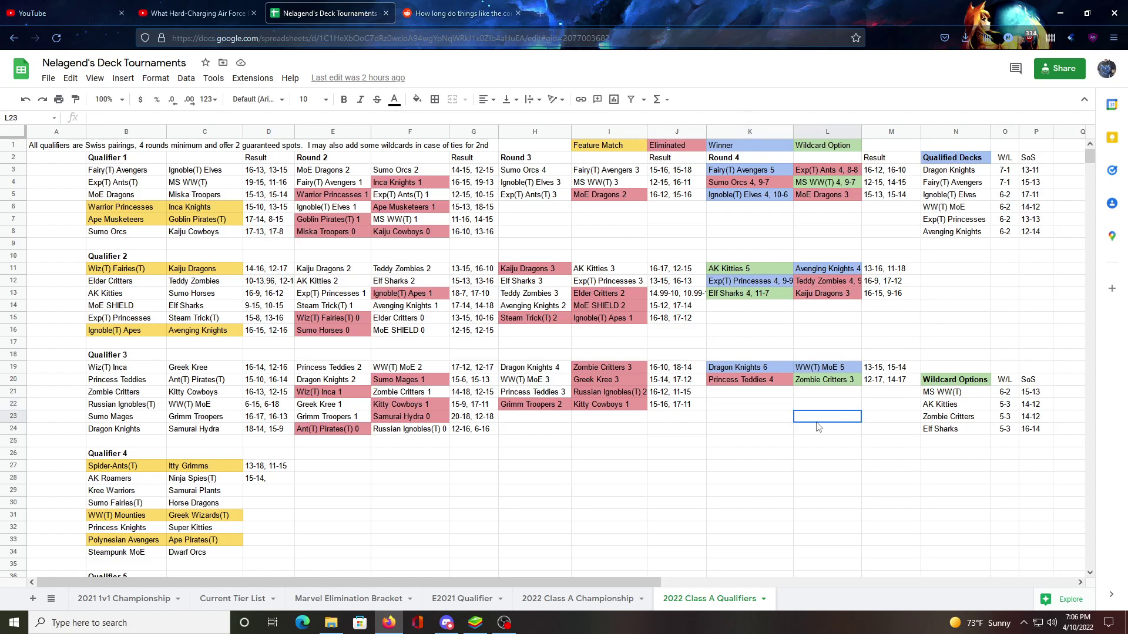
left_click(758, 406)
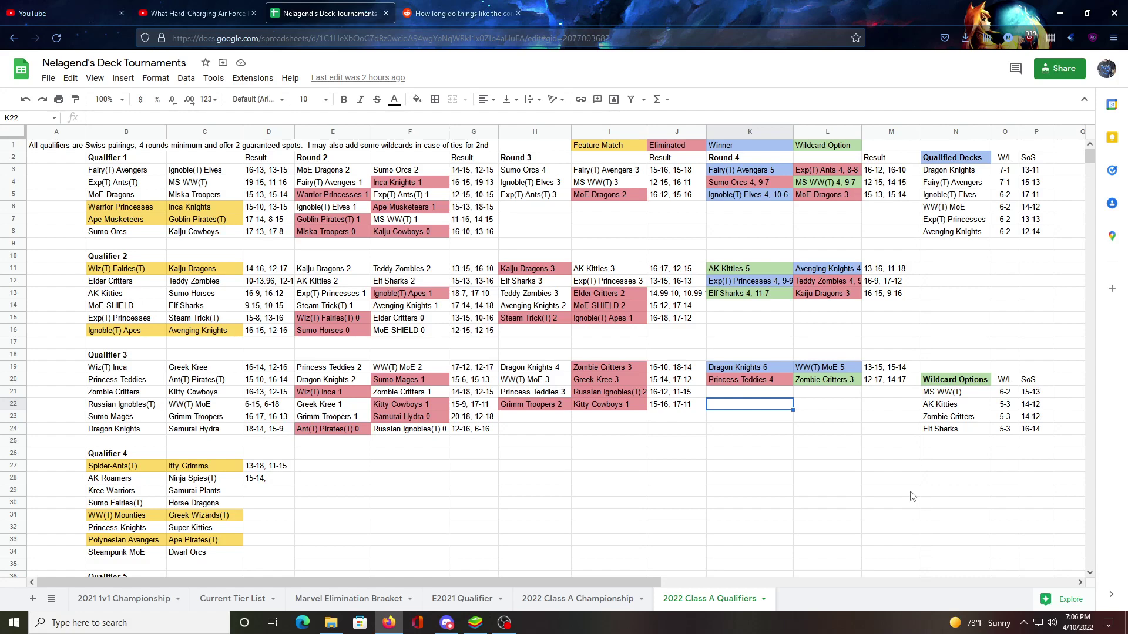
Step: Check the result of Qualifier 3's Round 4 match between Dragon Knights and WW(T) MoE
left_click(838, 367)
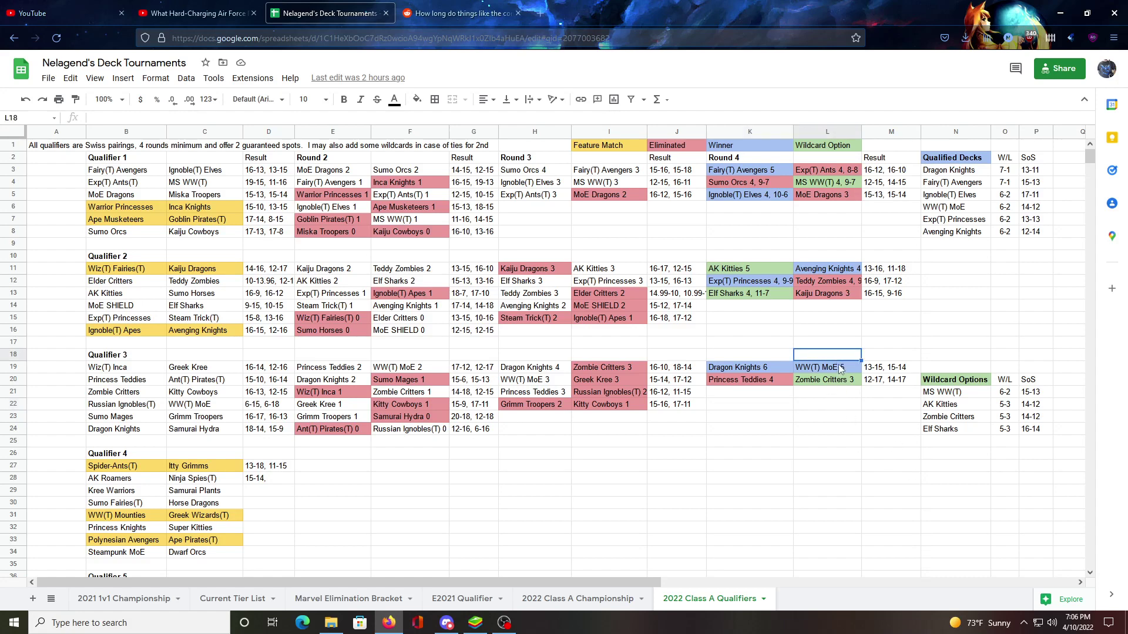
left_click(762, 407)
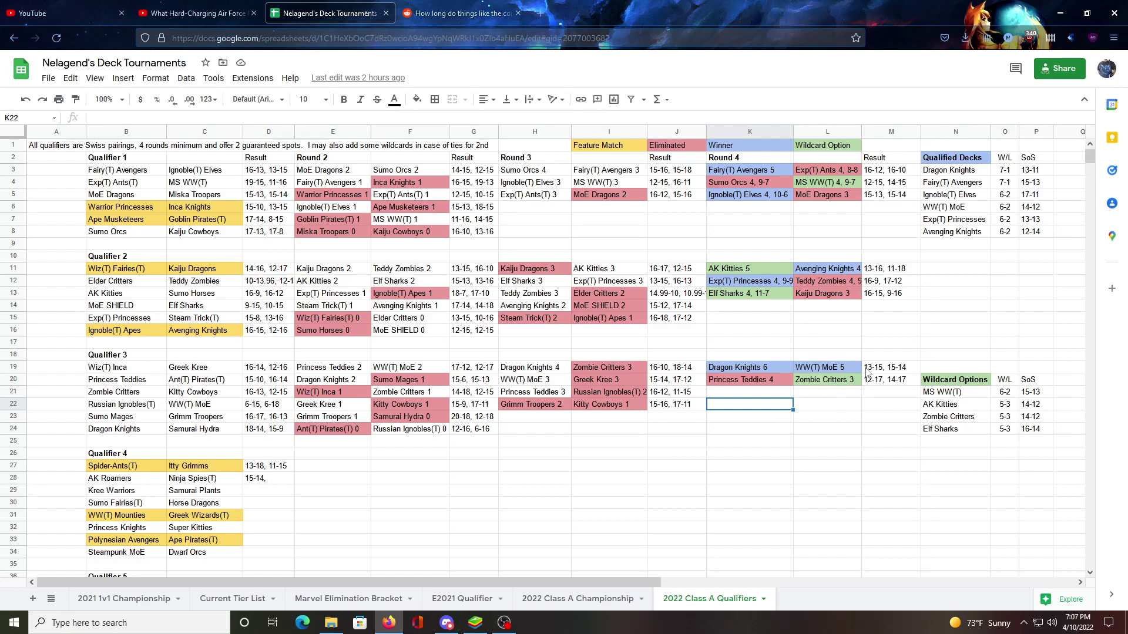
left_click(822, 405)
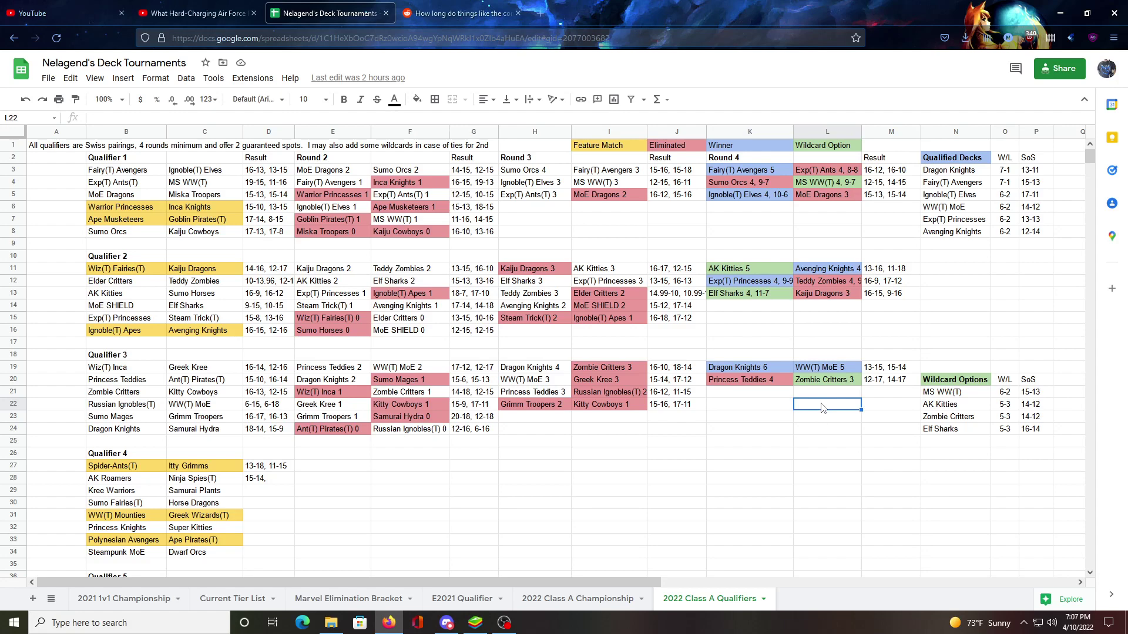
left_click(835, 373)
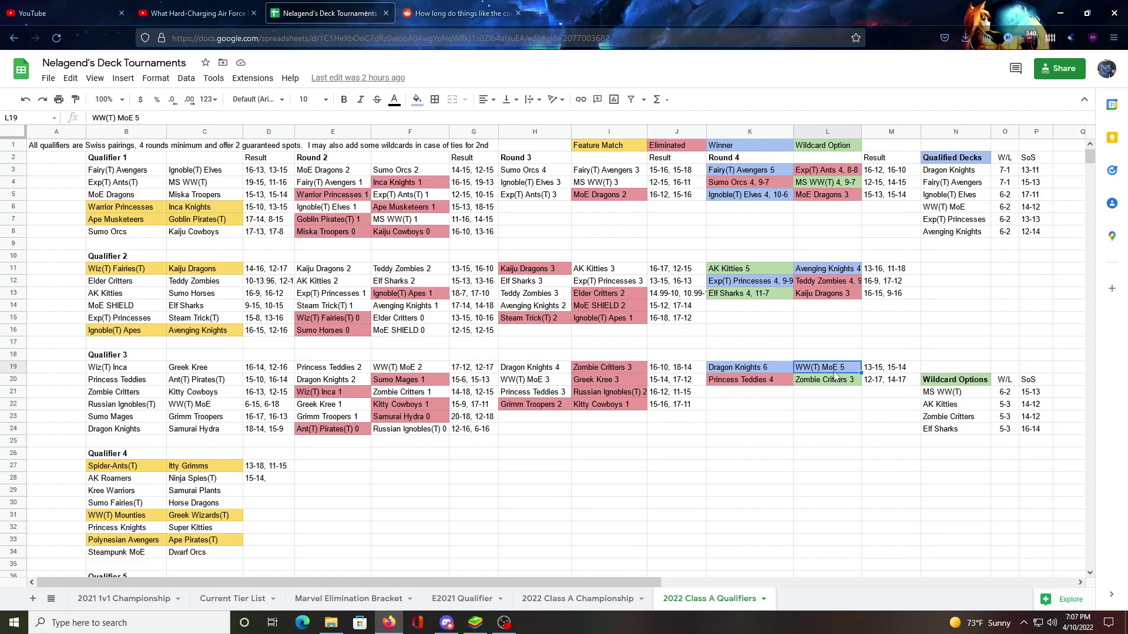
left_click(821, 408)
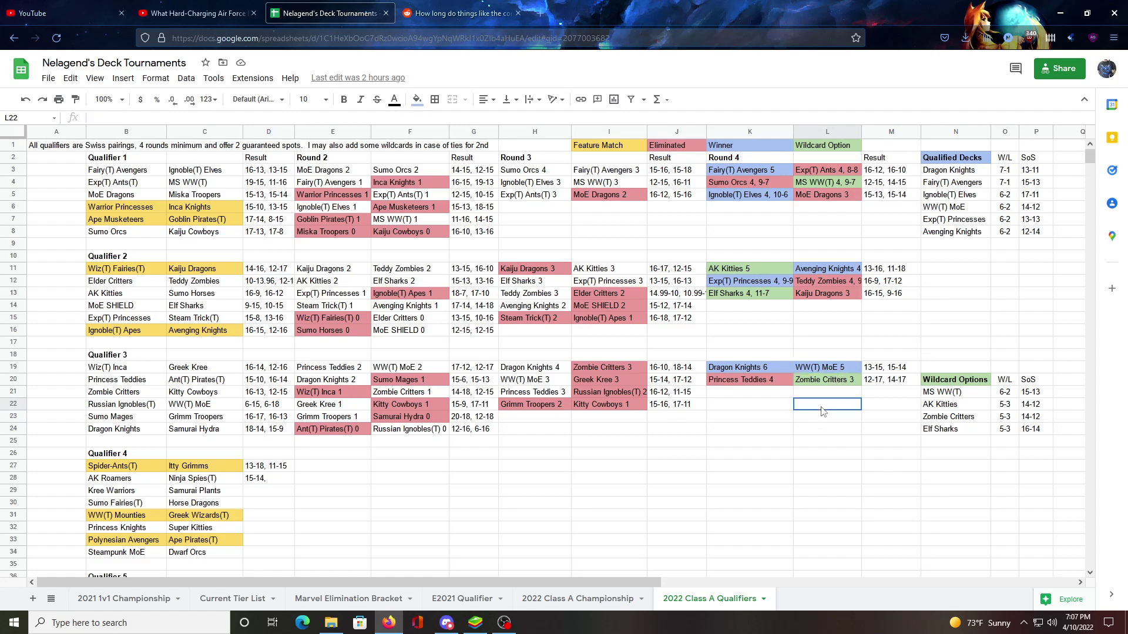
left_click(782, 410)
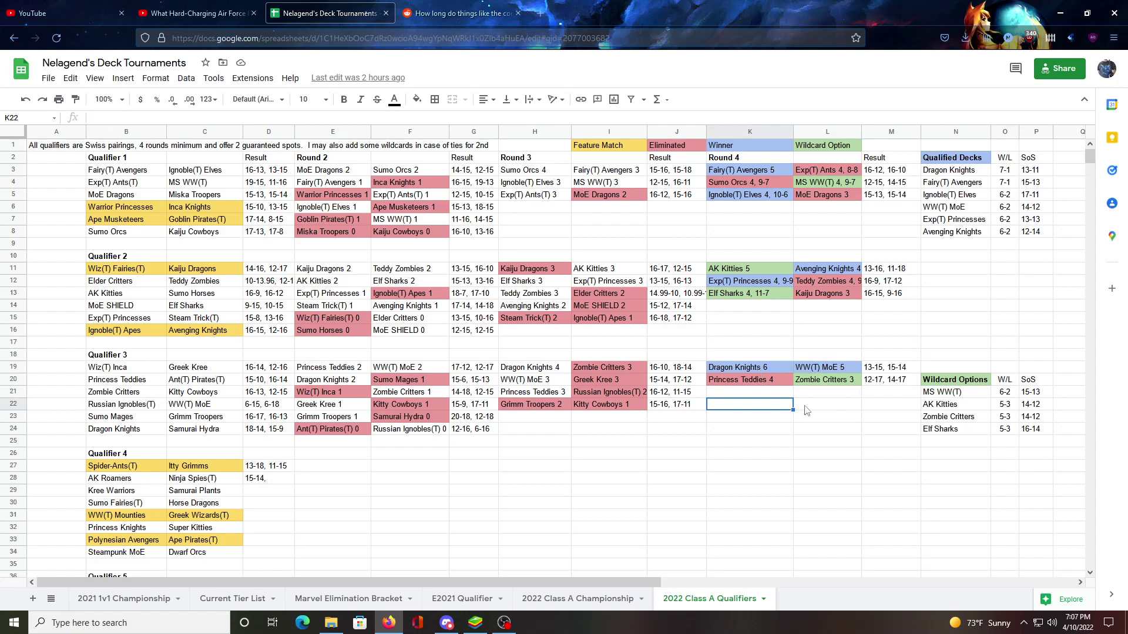
left_click(894, 369)
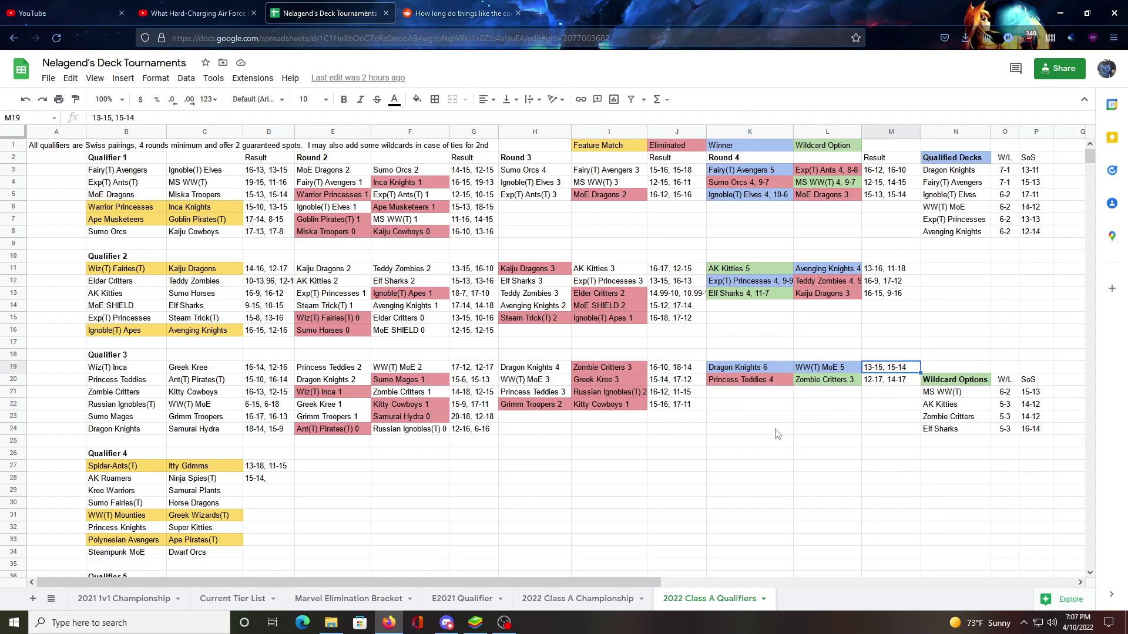
left_click(765, 410)
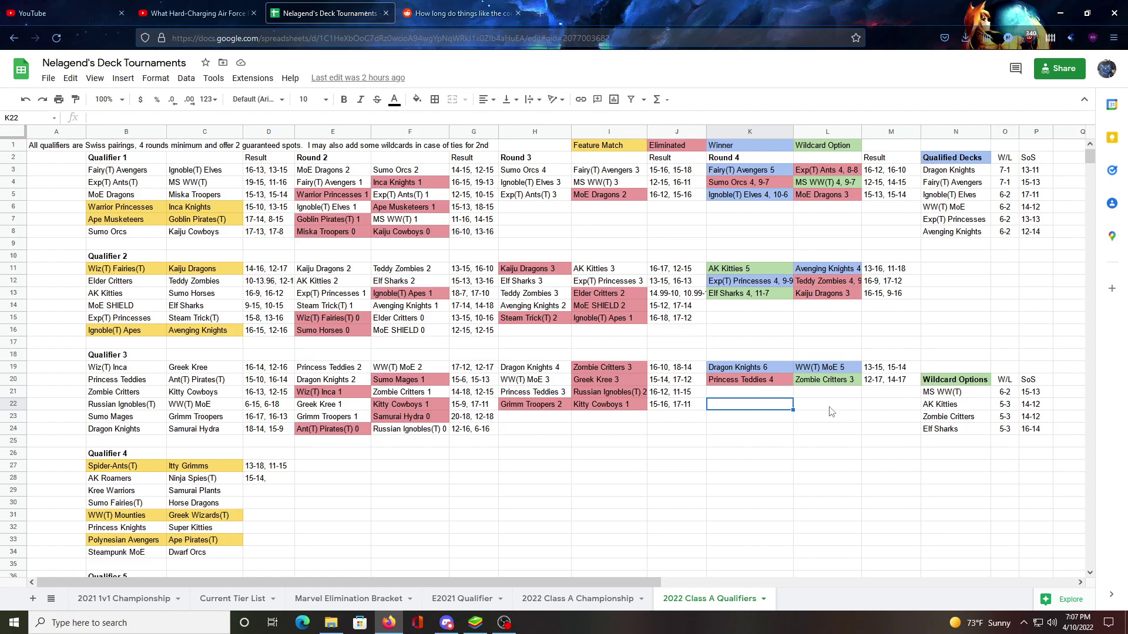
left_click(830, 407)
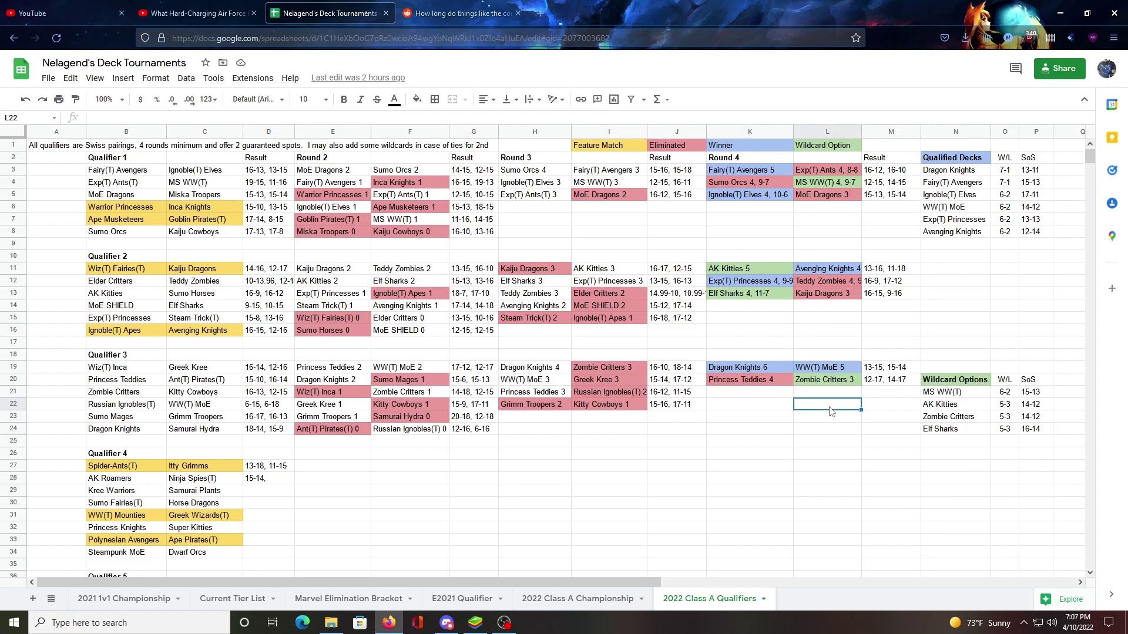
Step: Look at WW(T) MoE alongside its Round 4 opponent Dragon Knights in Qualifier 3
key("Up")
key("Up")
key("Up")
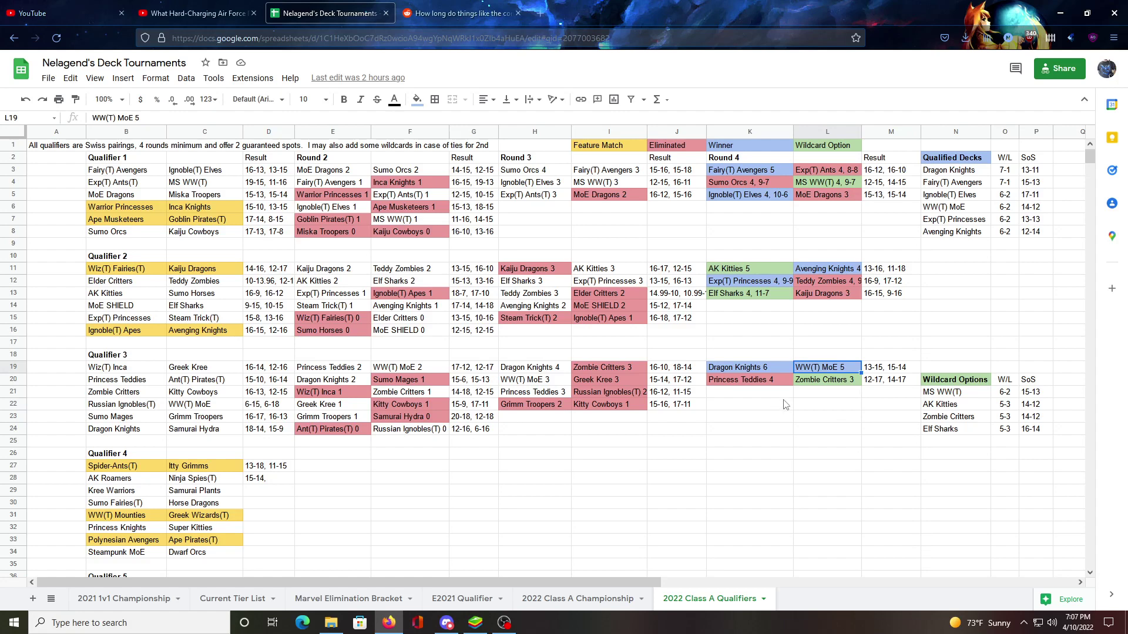
left_click(785, 404)
left_click(815, 406)
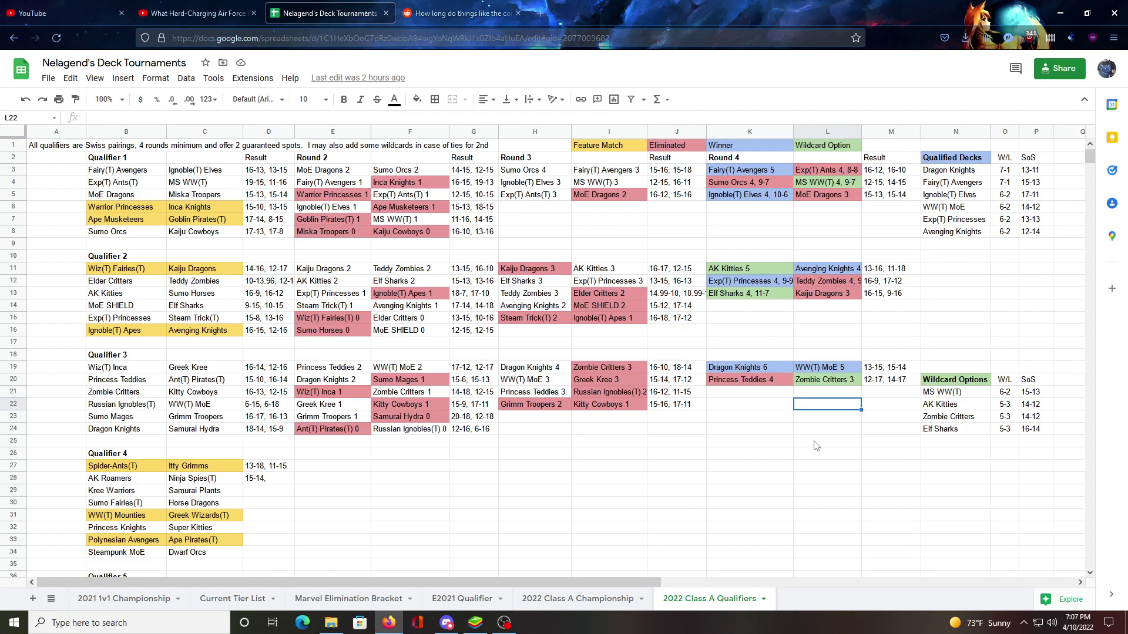
left_click(758, 408)
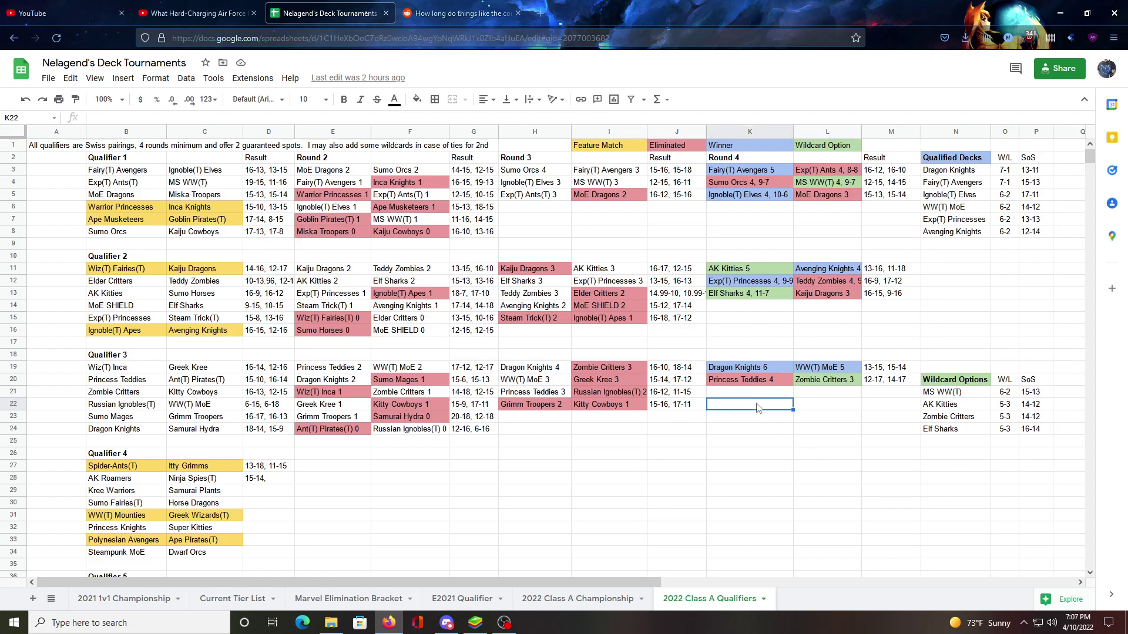
left_click(755, 371)
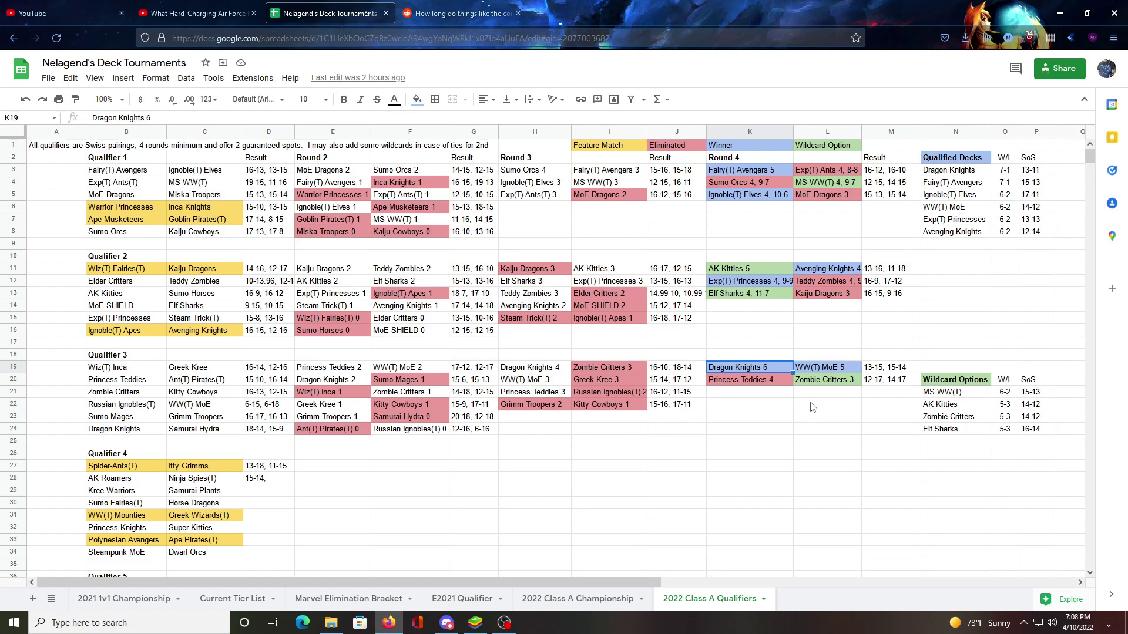
left_click(825, 369)
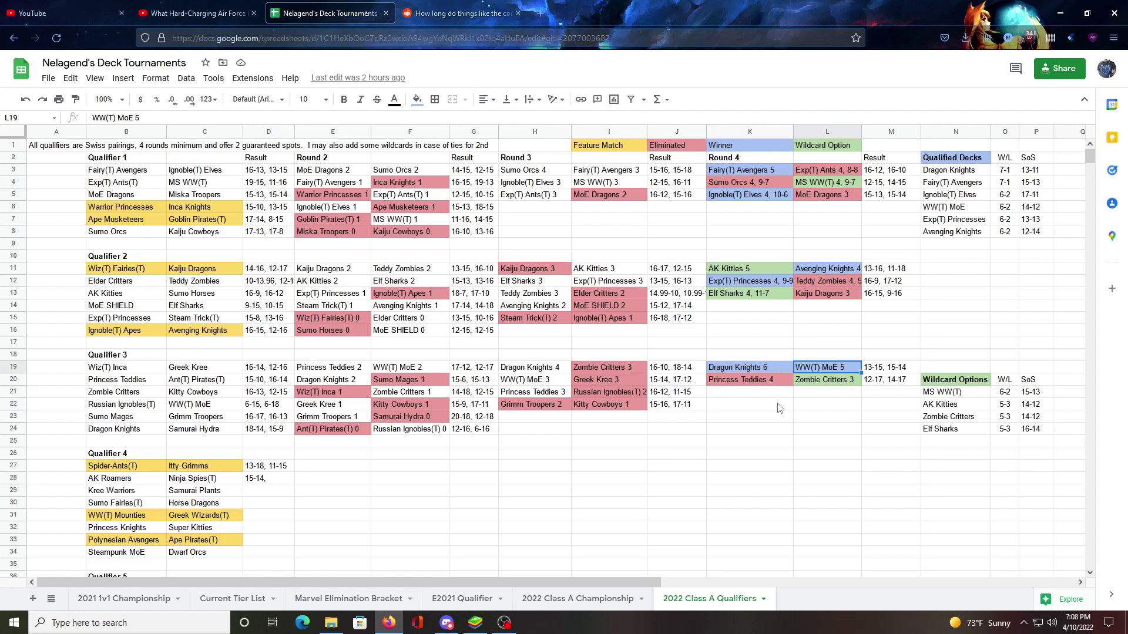
Step: Look over the upcoming pairings in Qualifiers 4 through 8, starting with Spider-Ants(T) against Itty Grimms in Qualifier 4
scroll(583, 453, "down", 3)
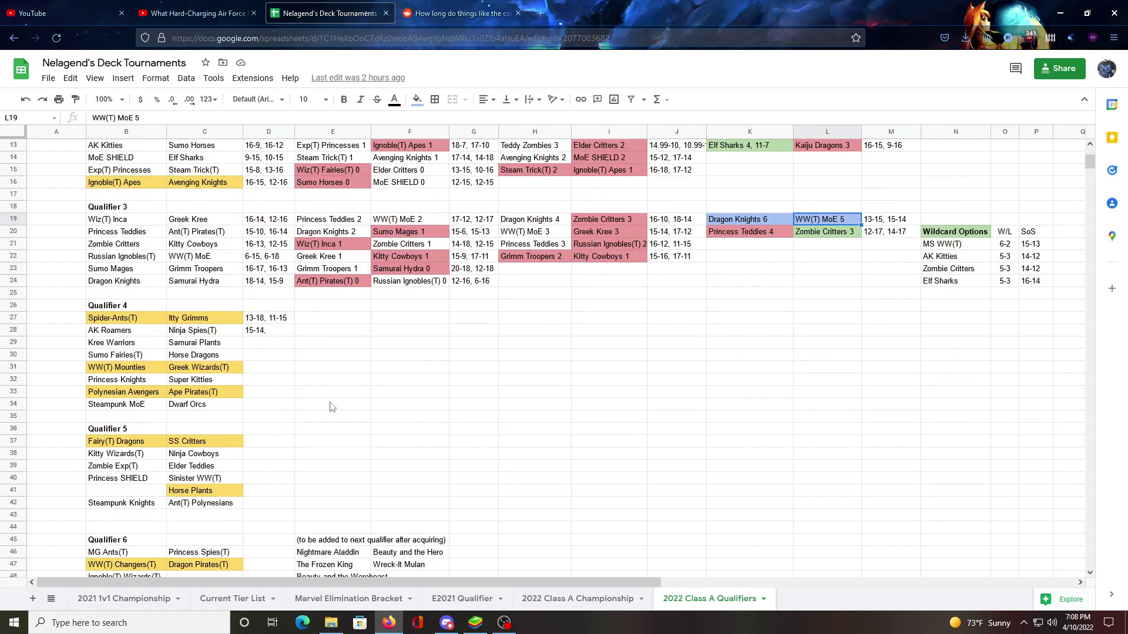
left_click(130, 318)
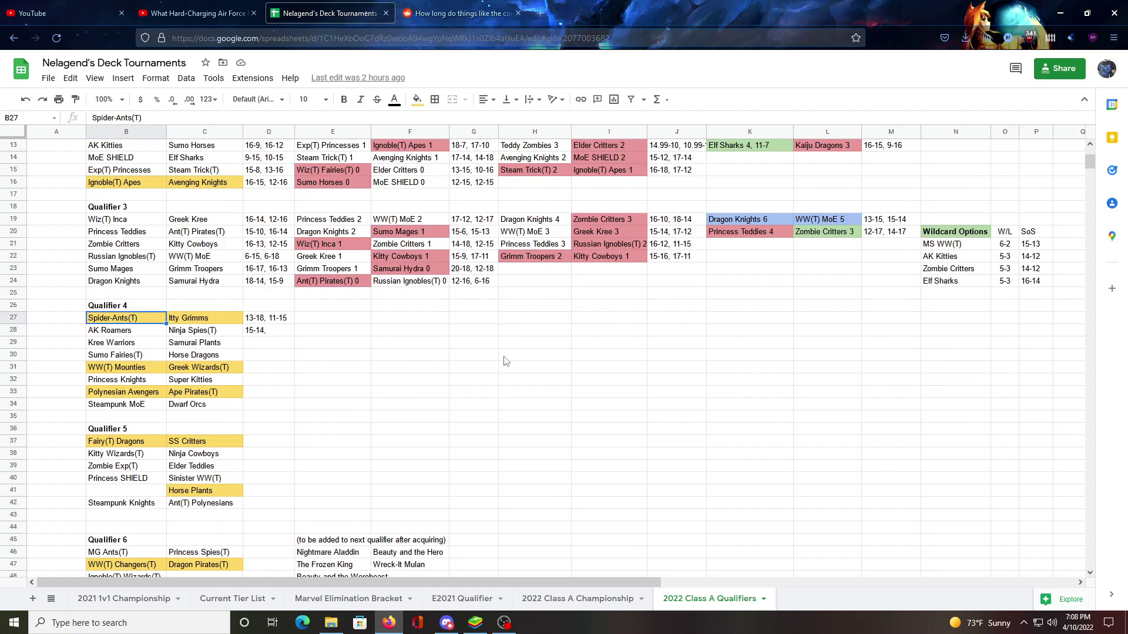
scroll(505, 362, "down", 3)
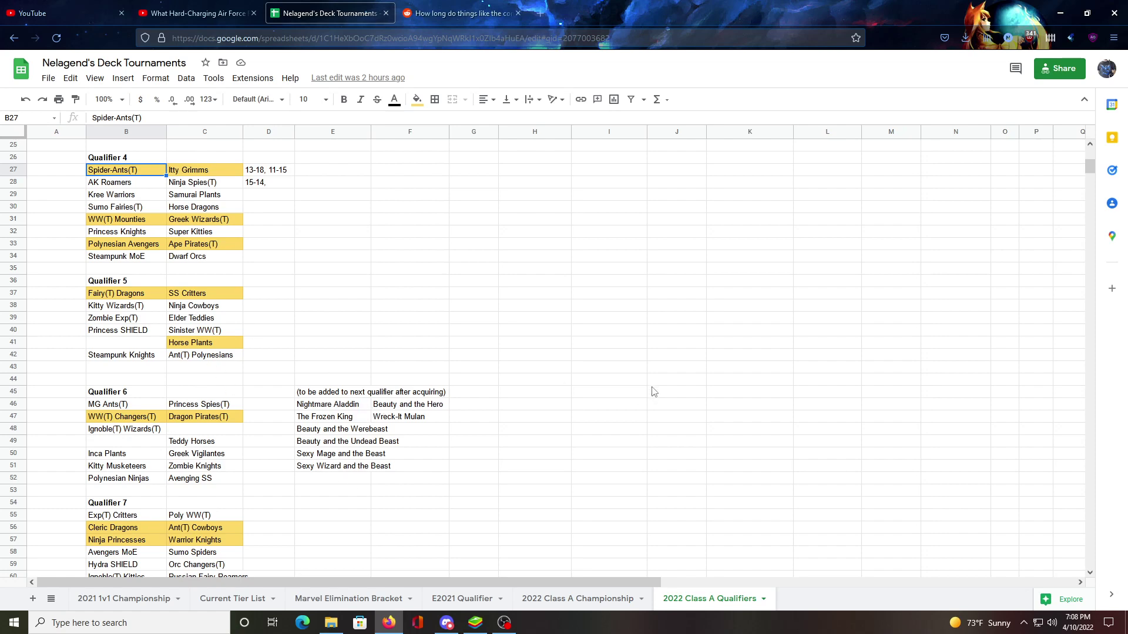
scroll(653, 392, "up", 4)
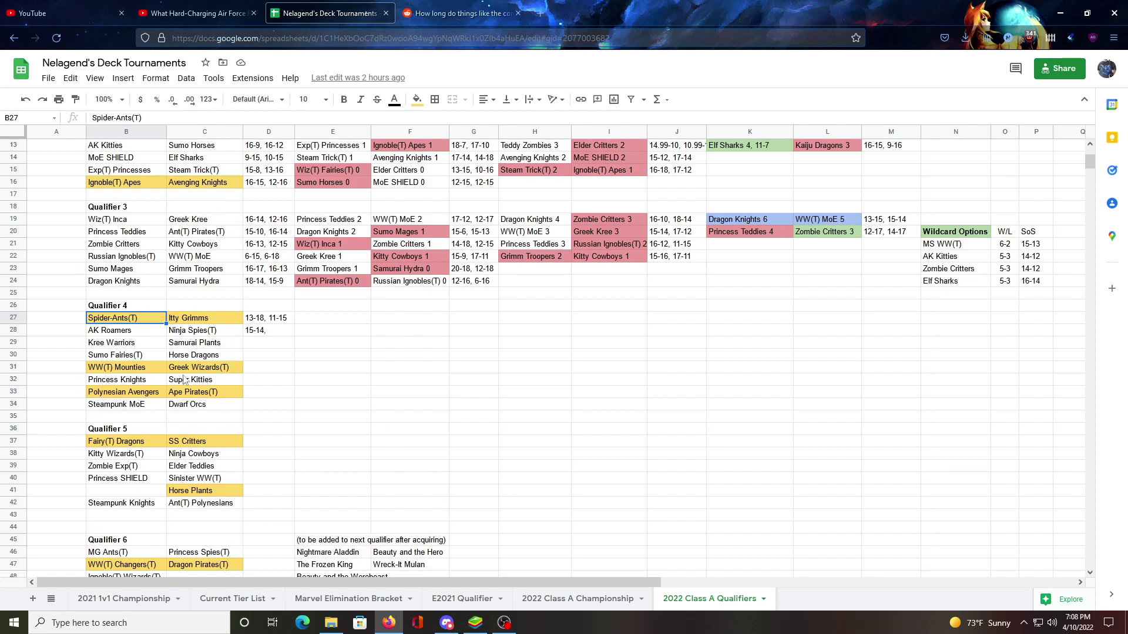
scroll(522, 333, "down", 2)
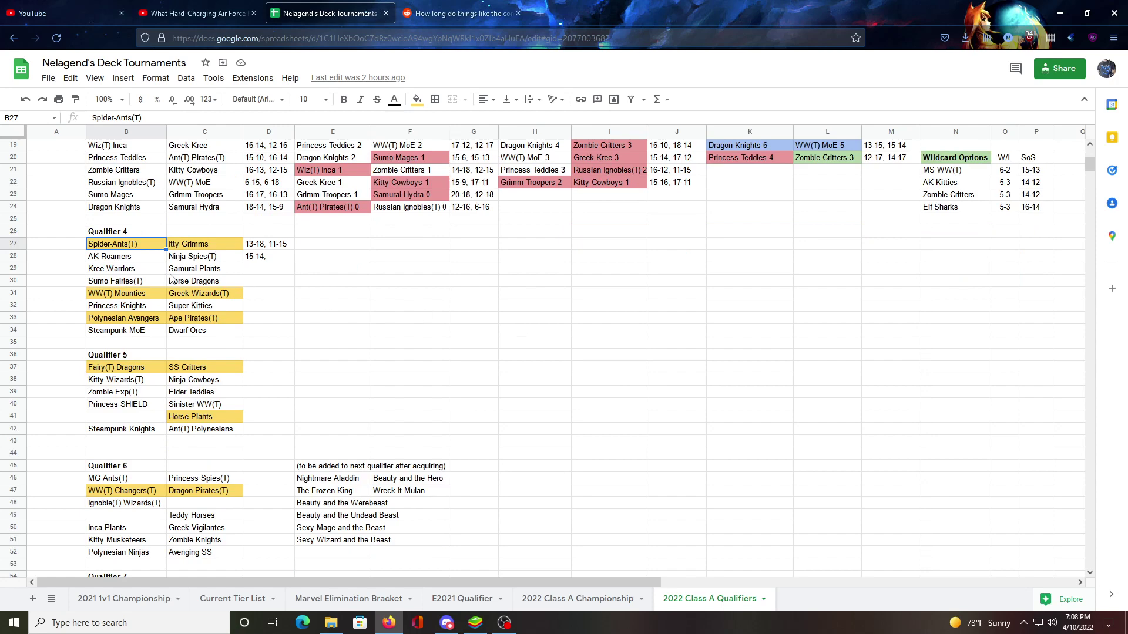
scroll(491, 328, "down", 4)
scroll(166, 389, "down", 2)
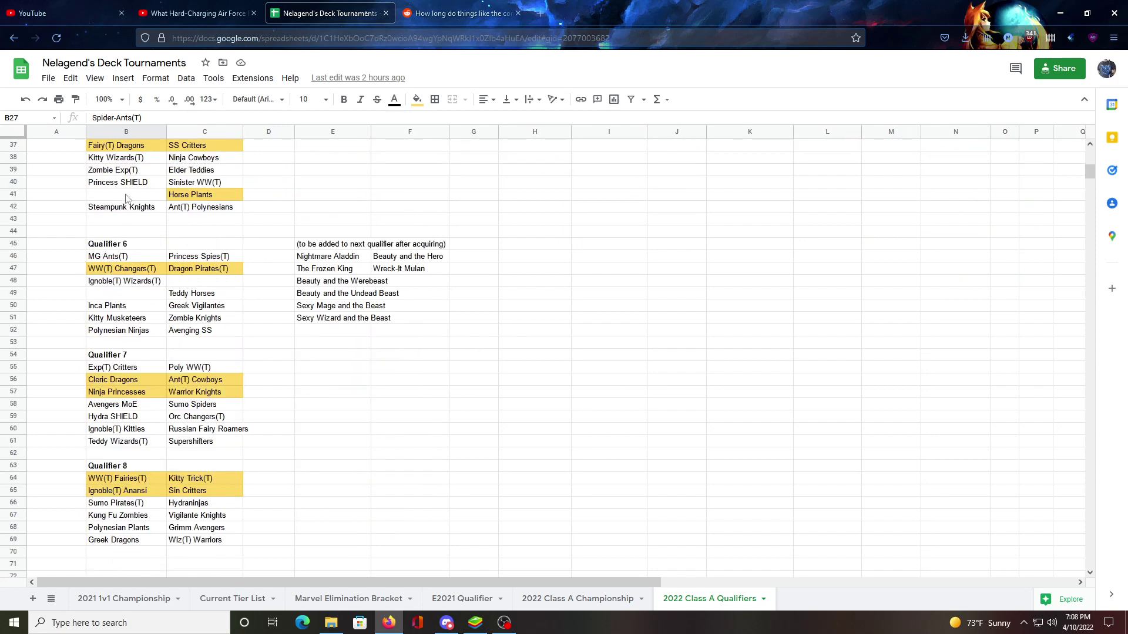
scroll(664, 397, "up", 6)
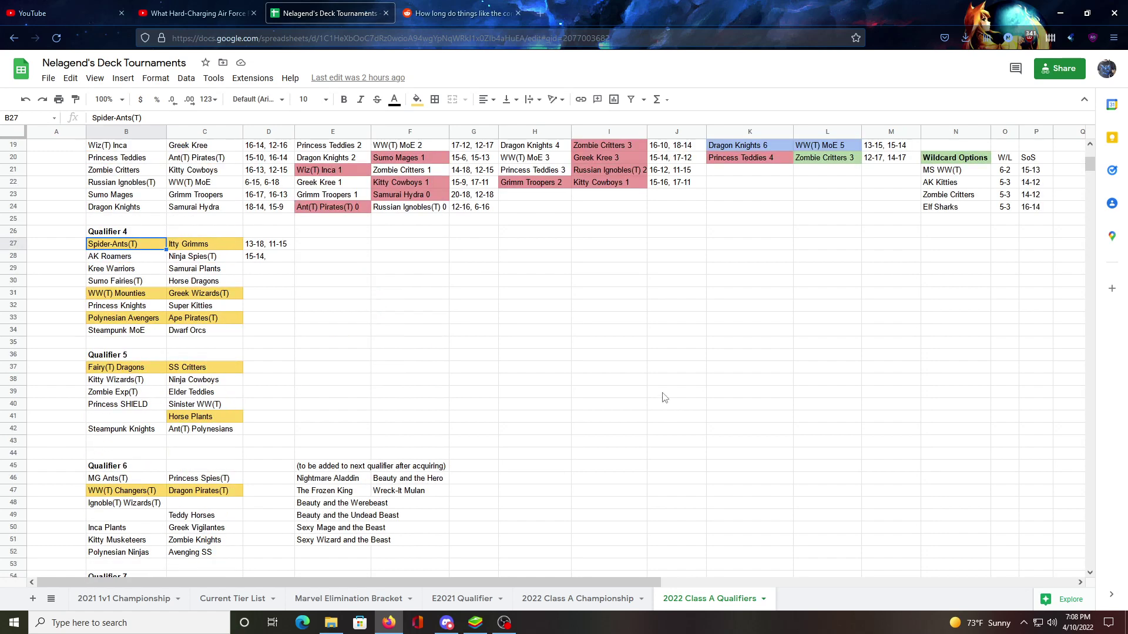
scroll(661, 395, "up", 2)
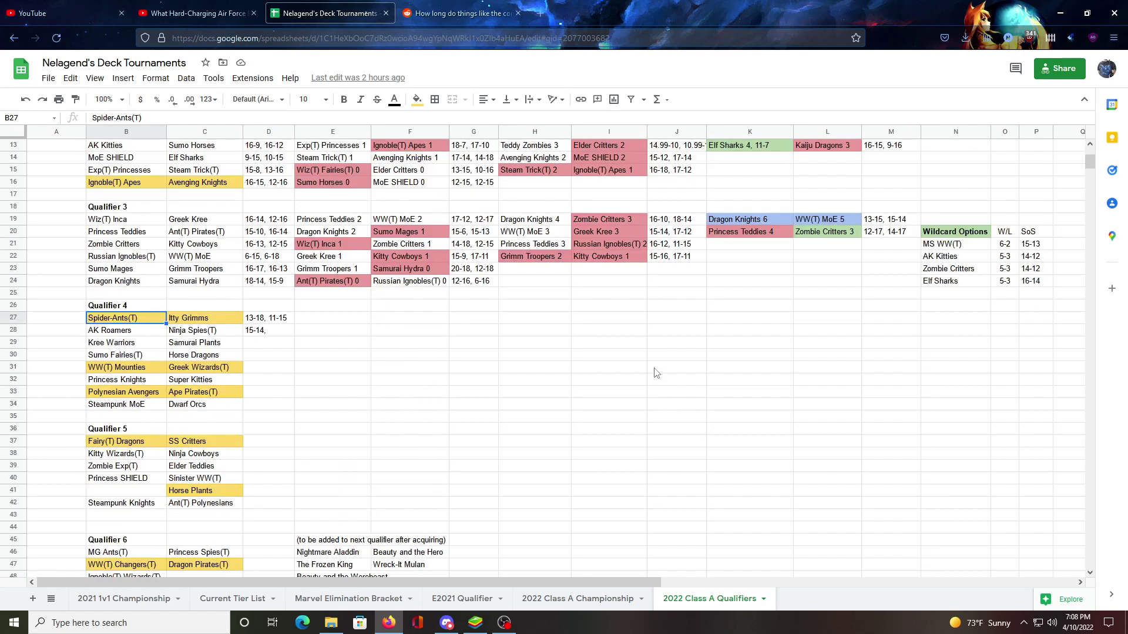
left_click(504, 622)
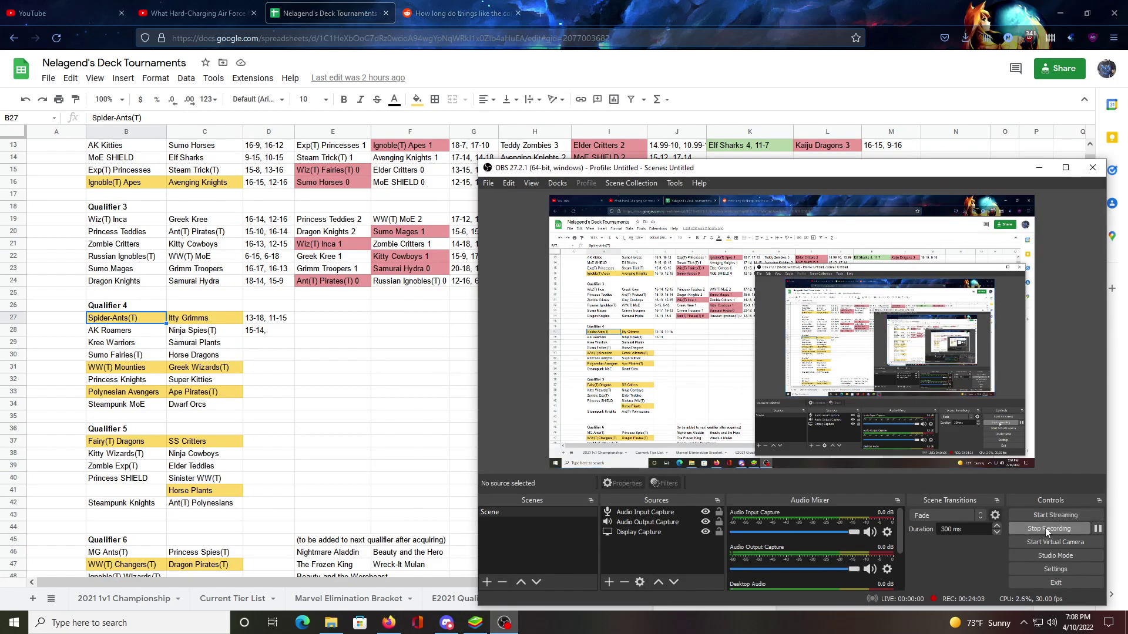